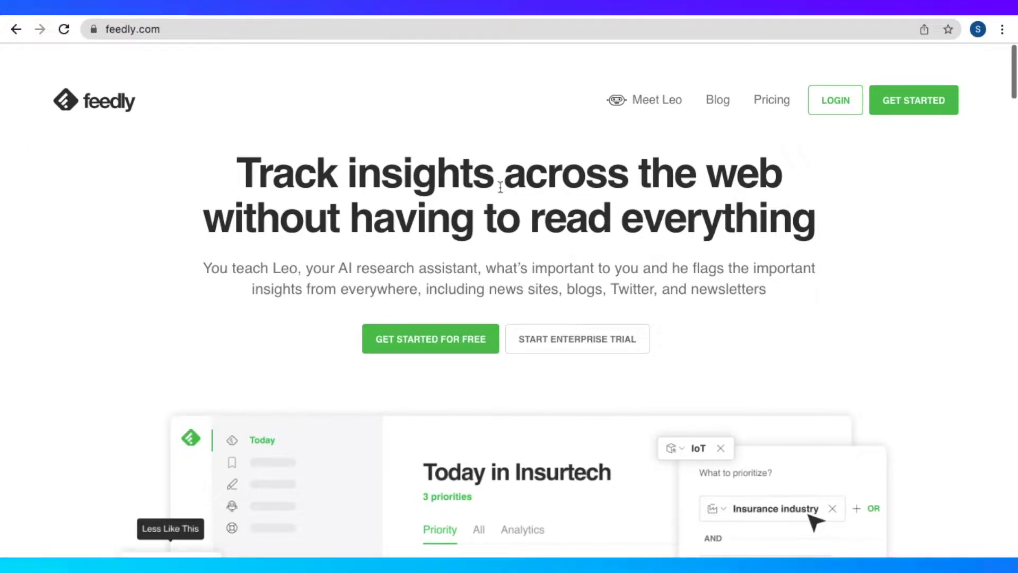
# Scroll through the Feedly homepage, then start a free account by signing up with Google
pyautogui.scroll(-5, 966, 212)
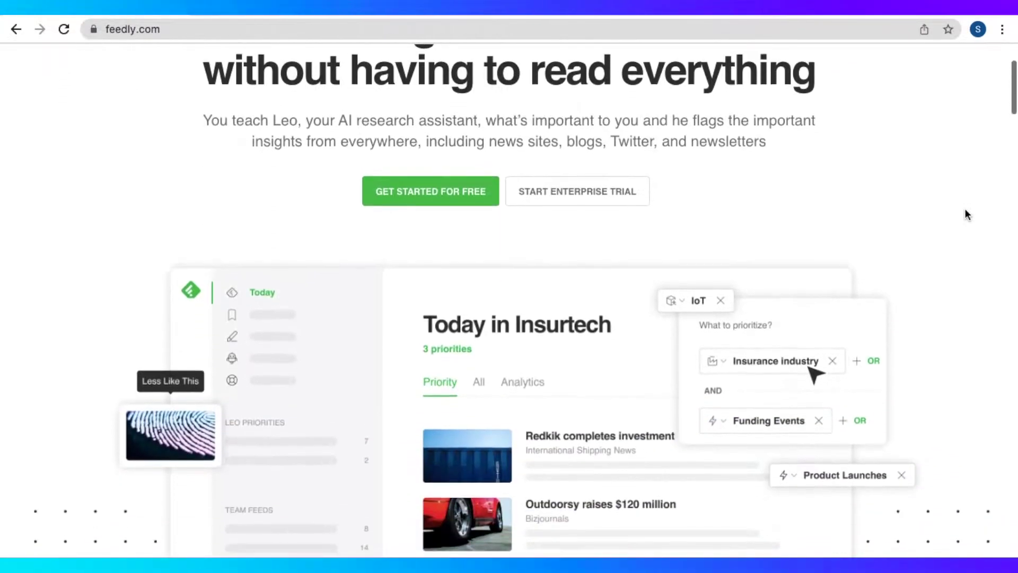
pyautogui.scroll(-12, 965, 214)
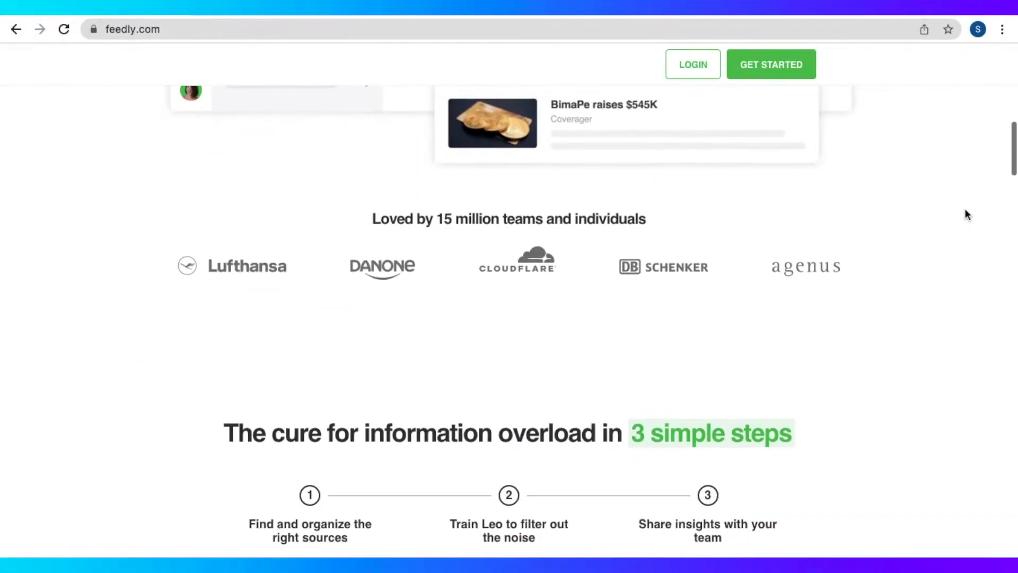
pyautogui.scroll(-10, 965, 214)
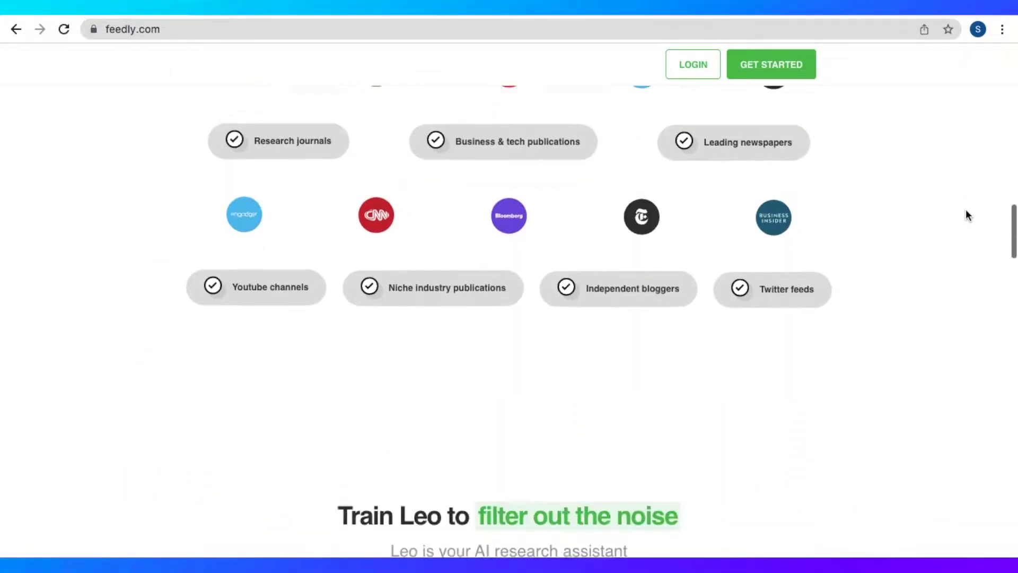
pyautogui.scroll(-12, 965, 212)
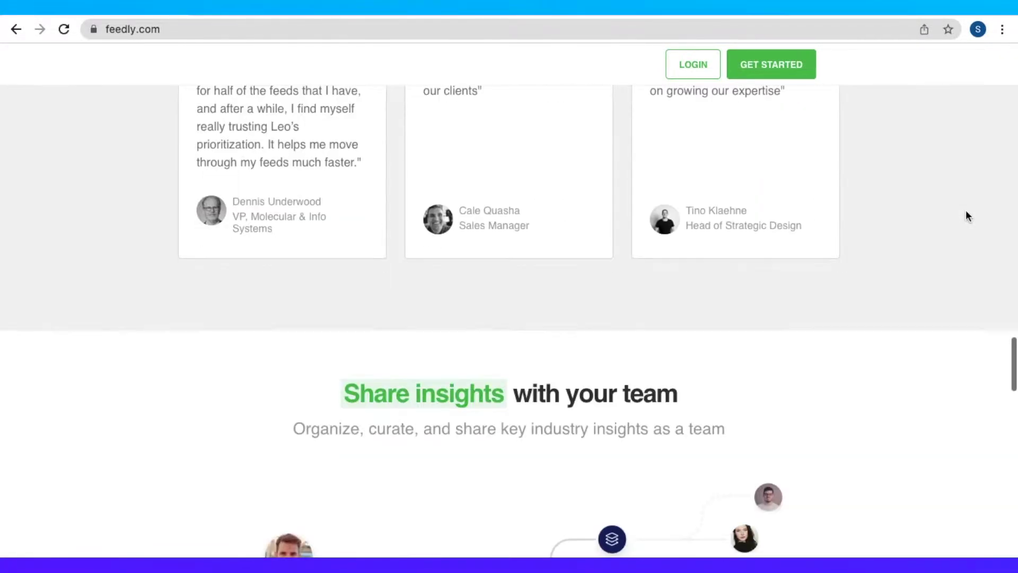
pyautogui.scroll(-14, 966, 215)
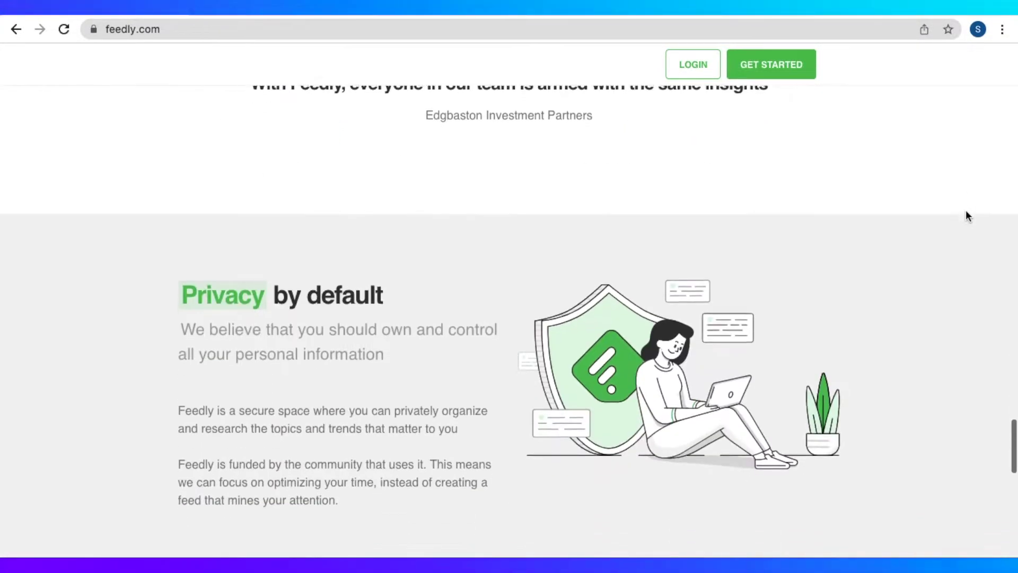
pyautogui.scroll(-6, 966, 212)
pyautogui.scroll(4, 966, 212)
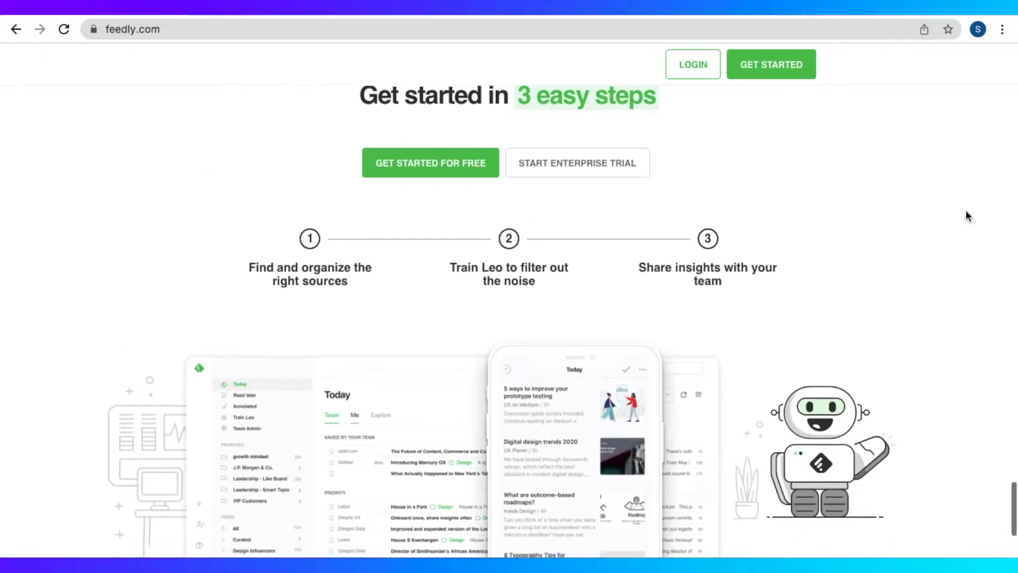
pyautogui.scroll(-4, 966, 215)
pyautogui.scroll(20, 966, 216)
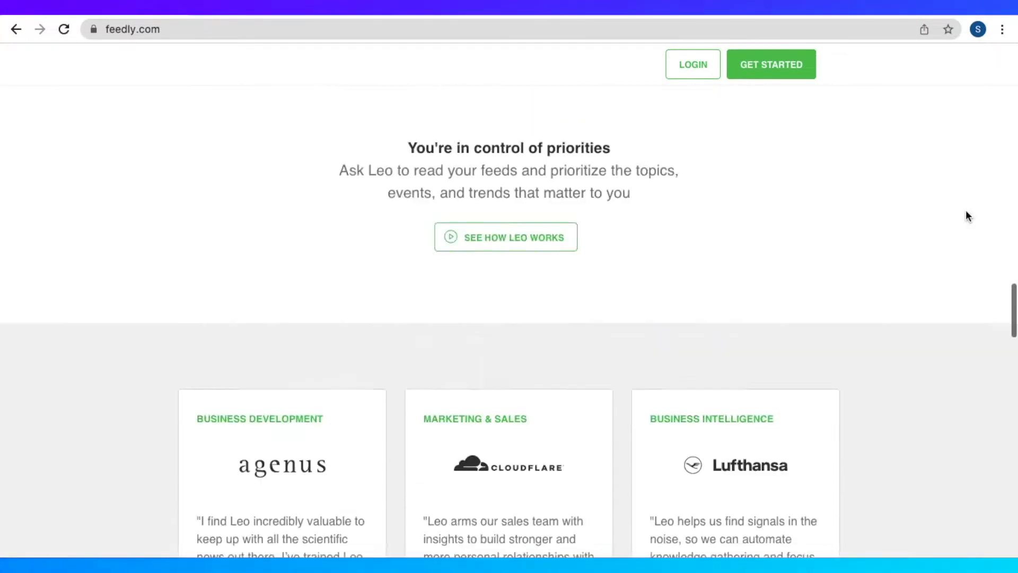
pyautogui.scroll(4, 966, 210)
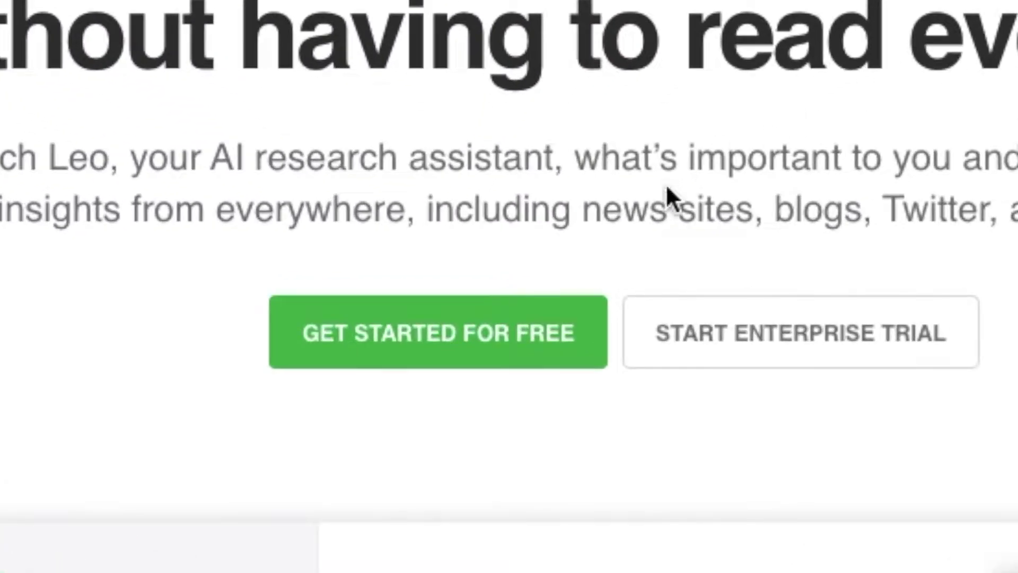
pyautogui.click(516, 332)
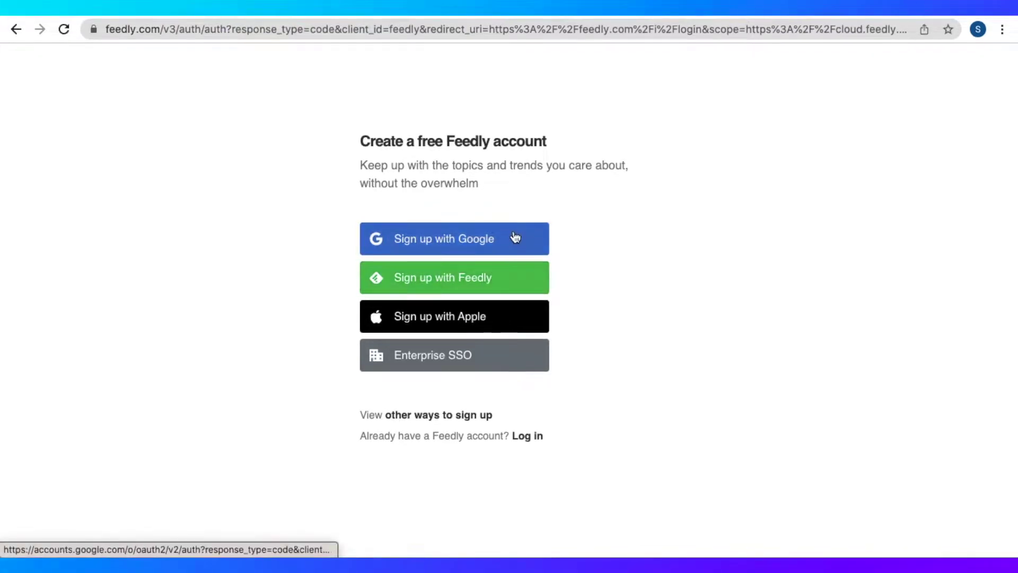
pyautogui.click(515, 237)
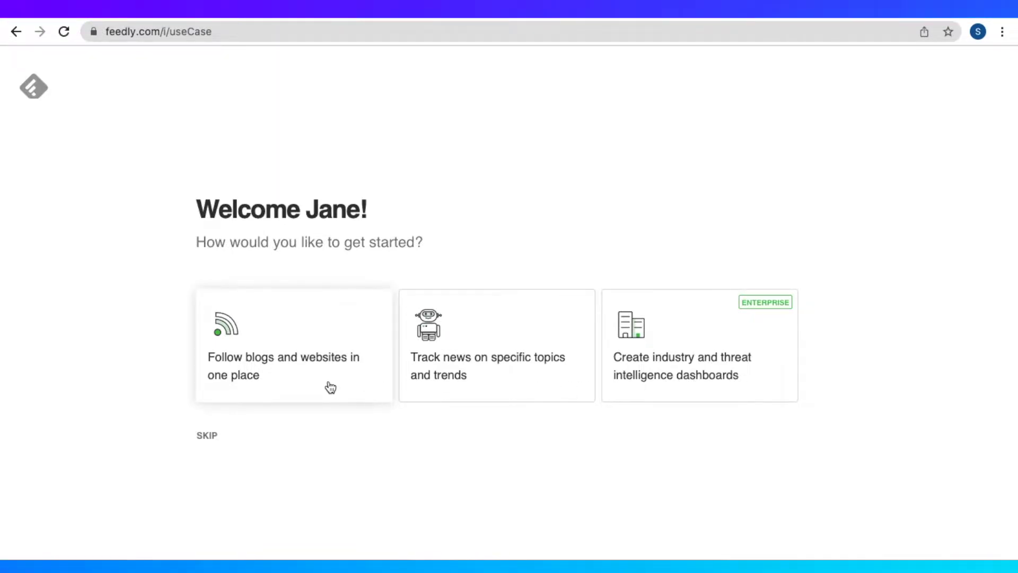
pyautogui.click(206, 437)
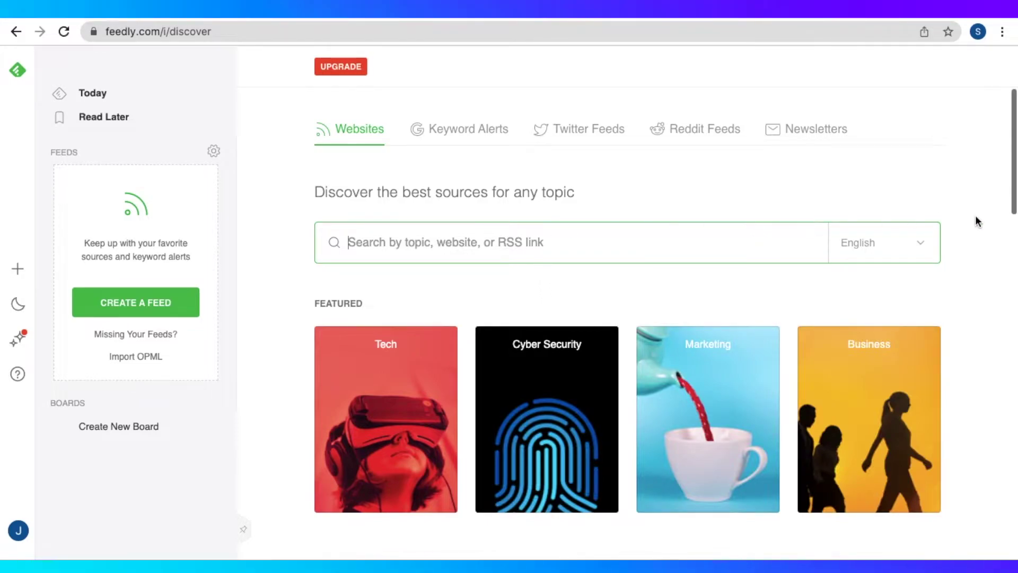
pyautogui.click(974, 216)
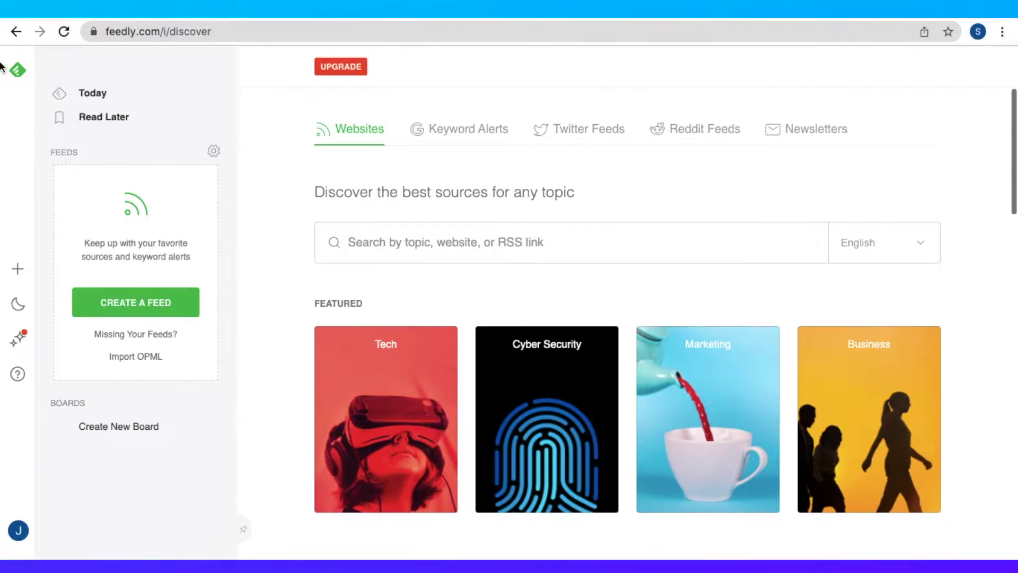
pyautogui.click(15, 72)
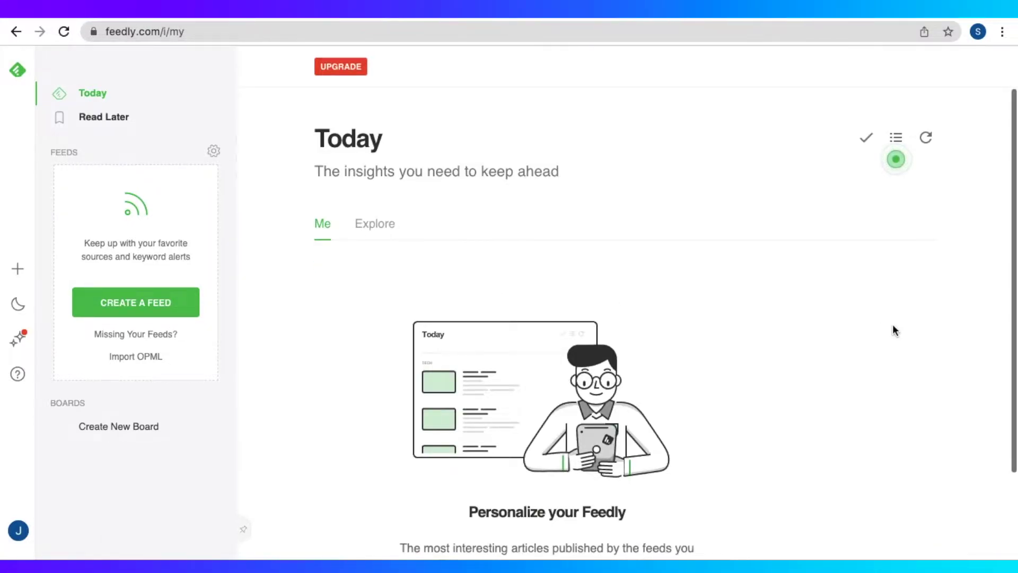
pyautogui.scroll(-2, 895, 330)
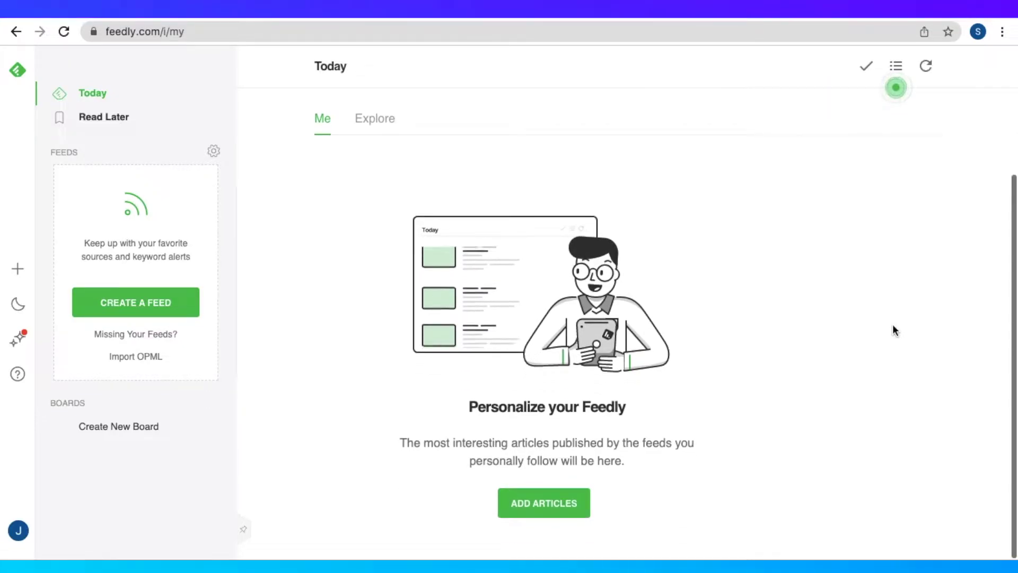
pyautogui.scroll(2, 895, 330)
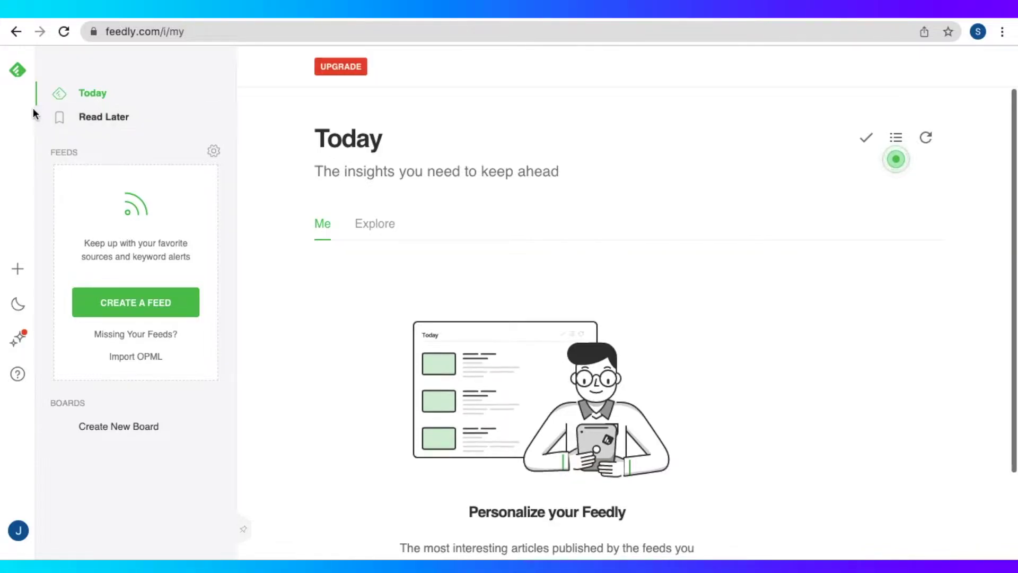
pyautogui.click(27, 272)
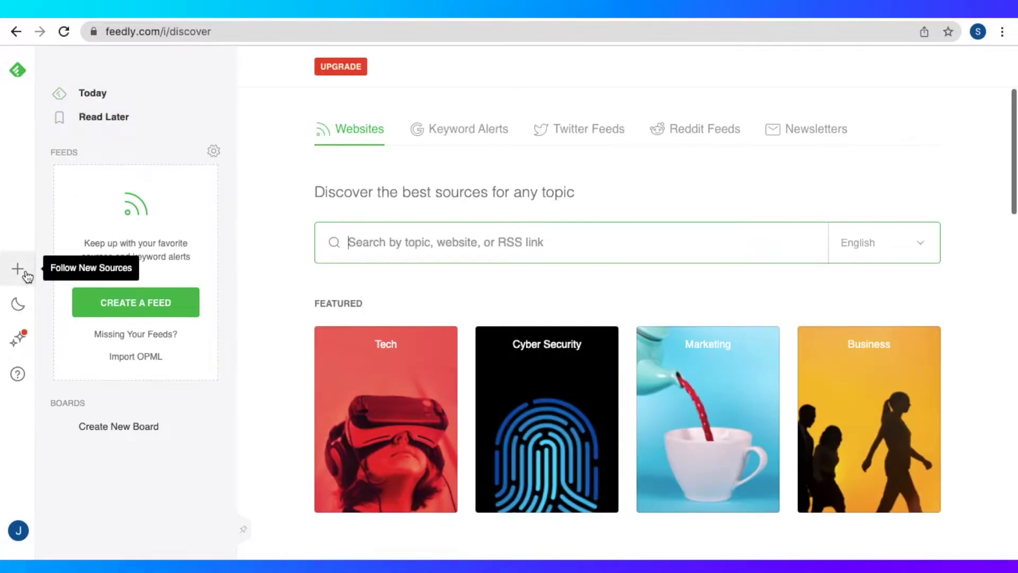
pyautogui.click(811, 282)
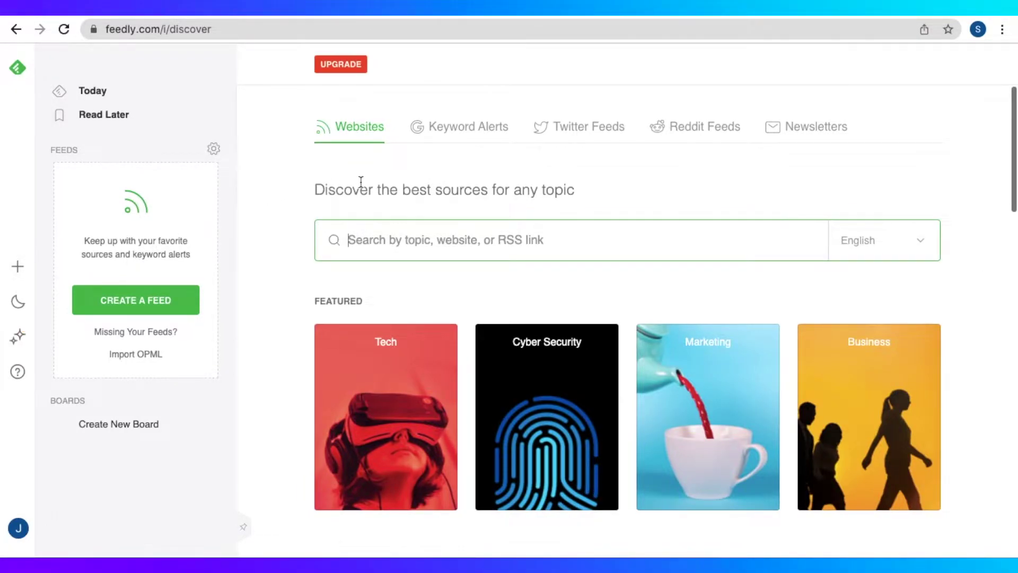
# Browse the Keyword Alerts and Twitter Feeds source options on the Discover page
pyautogui.click(360, 182)
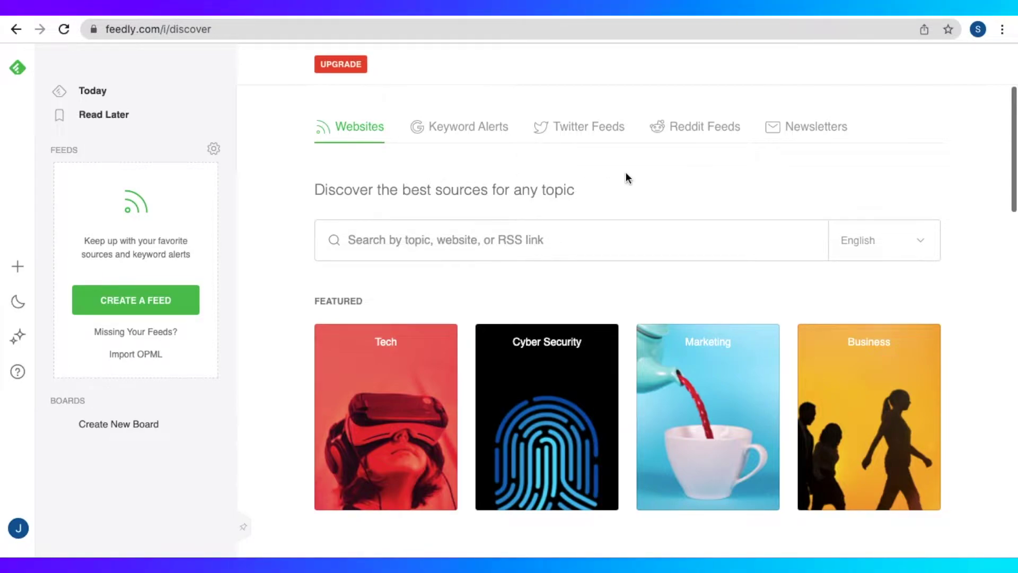
pyautogui.click(447, 132)
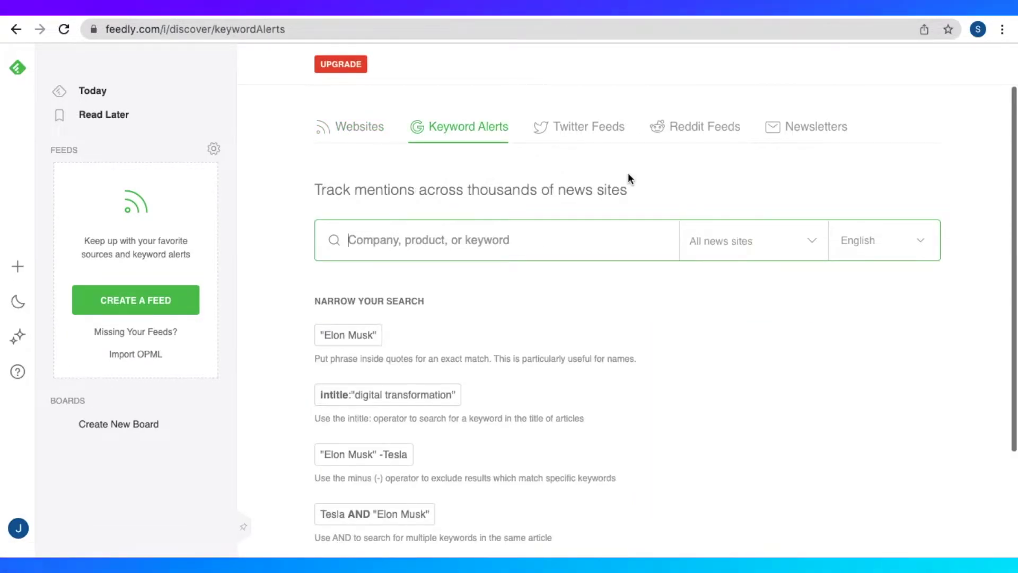
pyautogui.scroll(-3, 628, 173)
pyautogui.scroll(3, 628, 173)
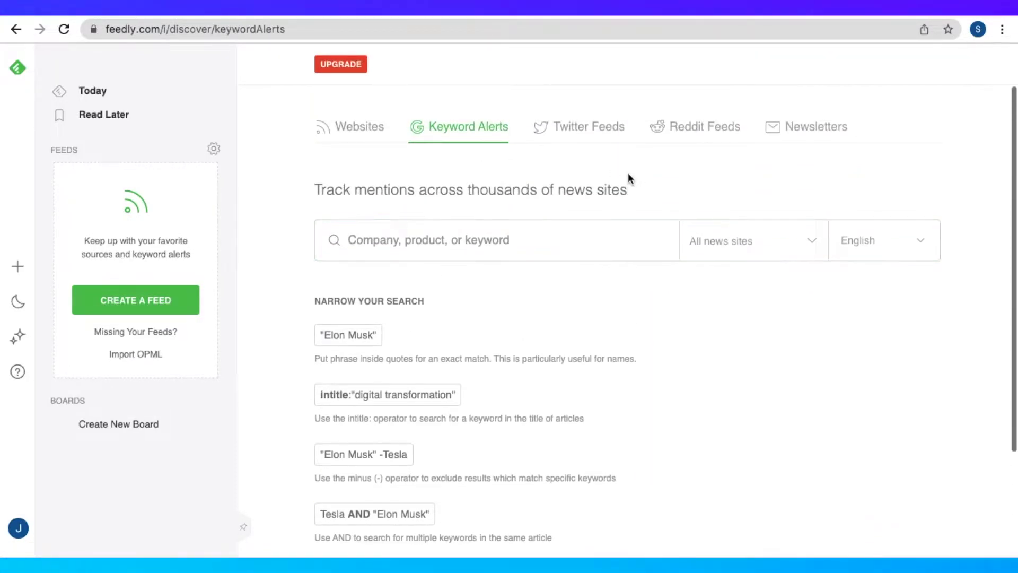
pyautogui.click(609, 141)
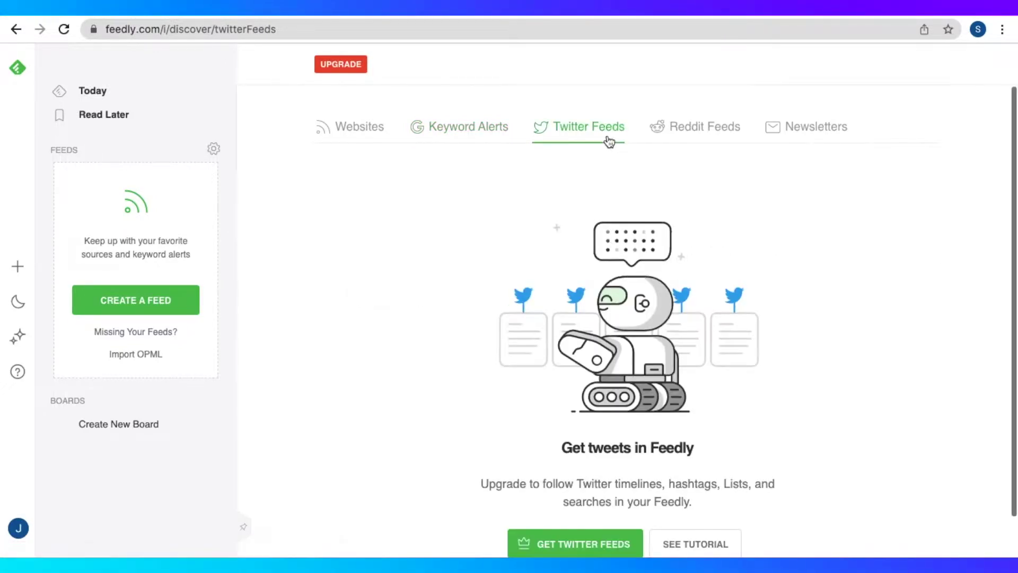
pyautogui.scroll(-1, 880, 279)
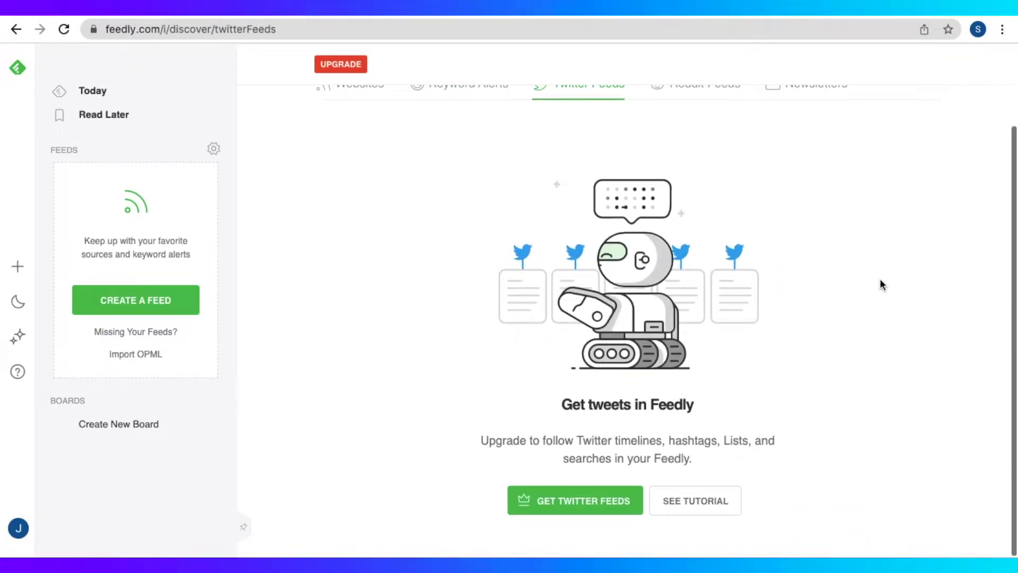
pyautogui.scroll(1, 882, 285)
# Look through Reddit Feeds, then view the upgrade-only Newsletters section
pyautogui.click(724, 137)
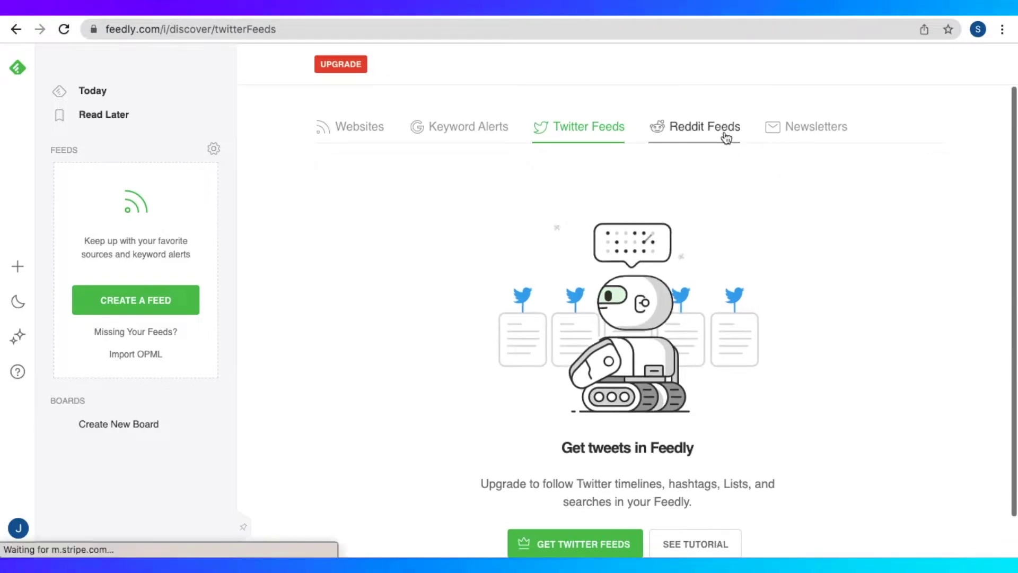
pyautogui.scroll(-1, 885, 259)
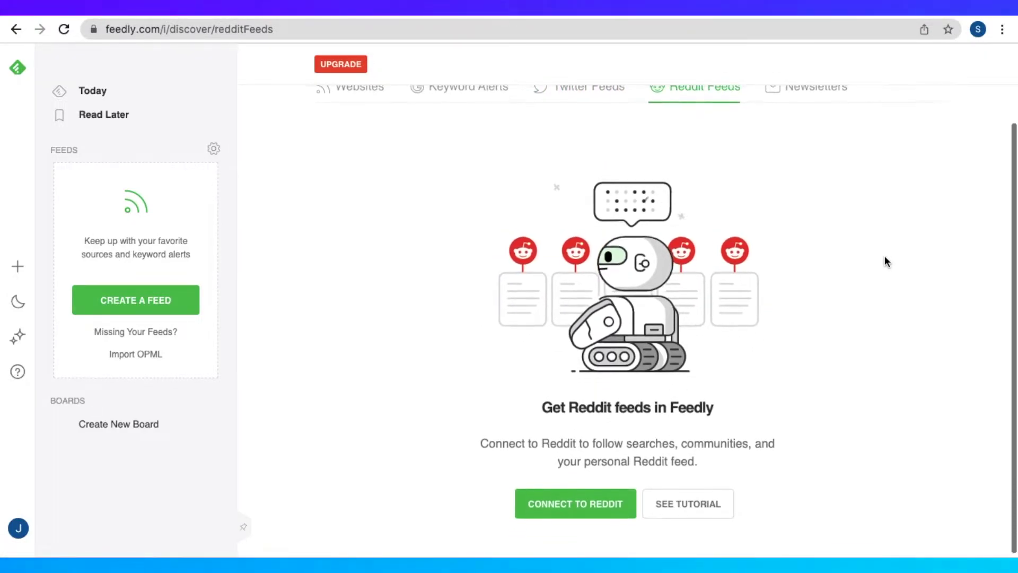
pyautogui.scroll(1, 885, 260)
pyautogui.click(843, 130)
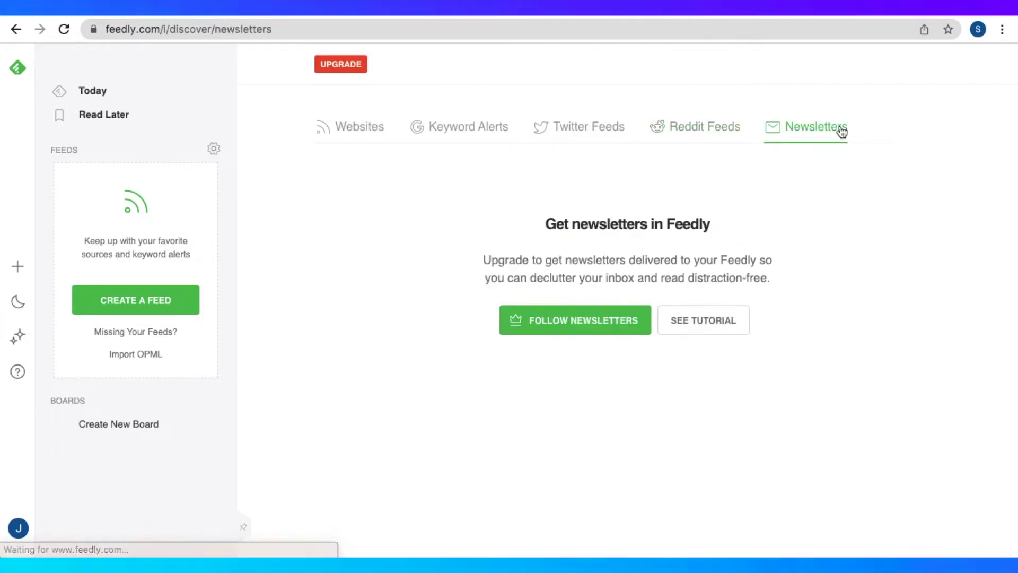
pyautogui.scroll(-1, 861, 254)
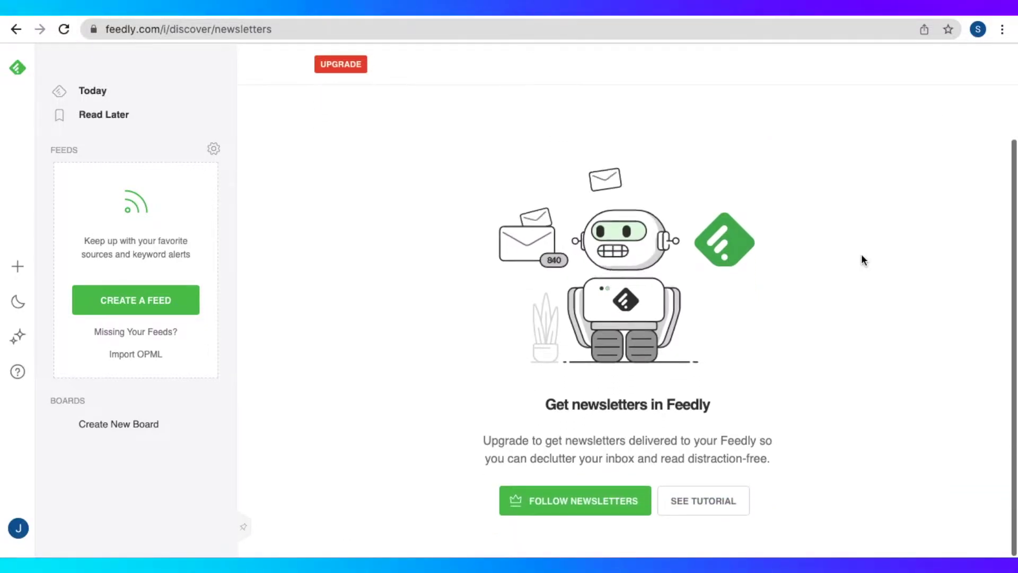
pyautogui.scroll(1, 861, 254)
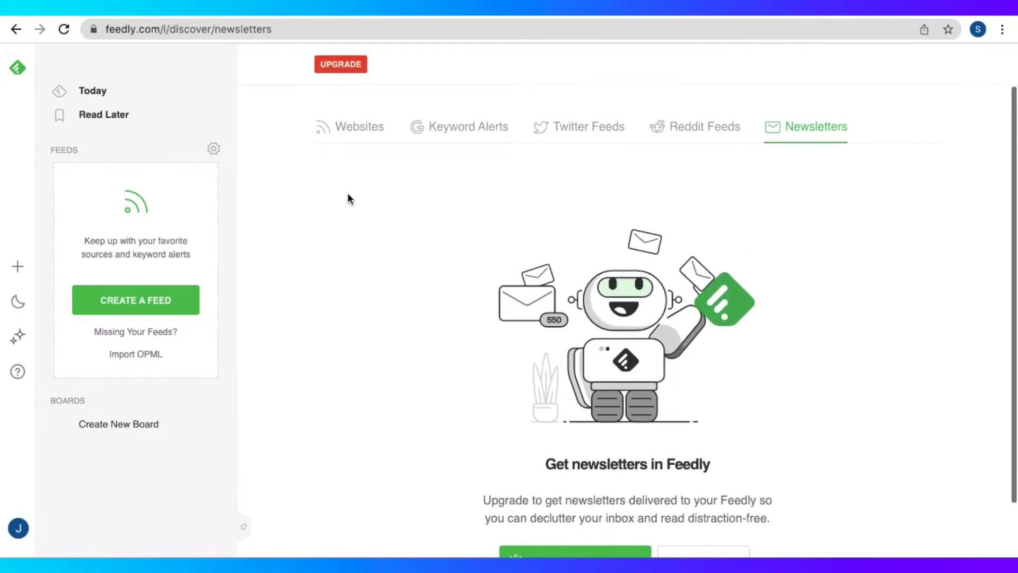
# Return to the Websites tab and toggle the interface between dark and light themes twice
pyautogui.click(350, 127)
pyautogui.click(12, 305)
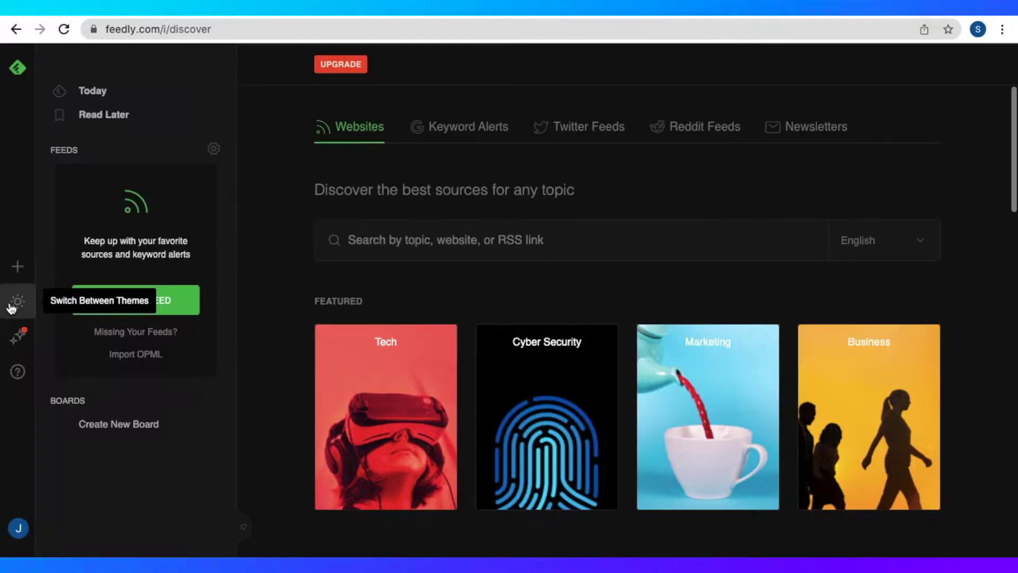
pyautogui.click(12, 307)
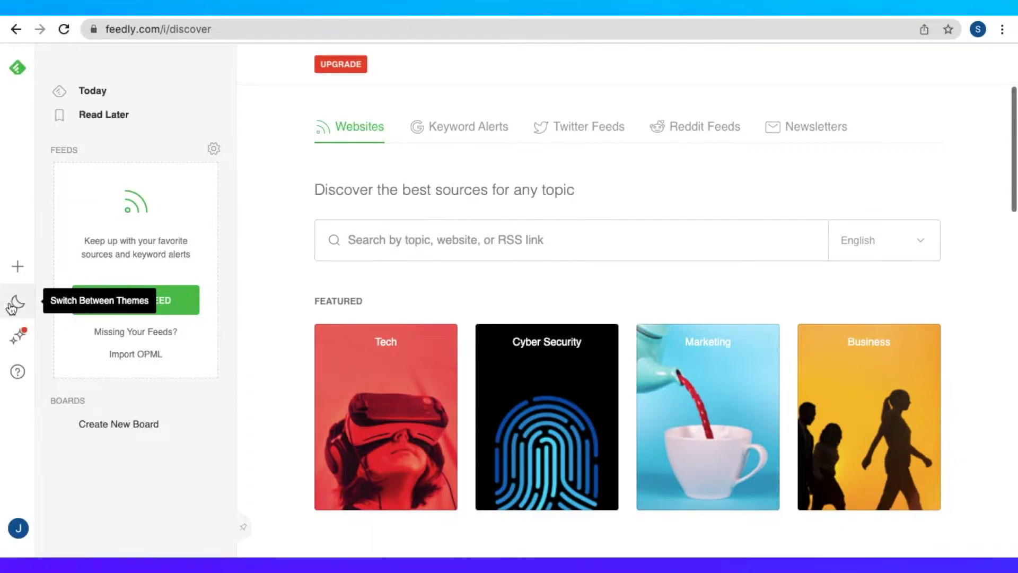
pyautogui.click(12, 307)
pyautogui.click(12, 308)
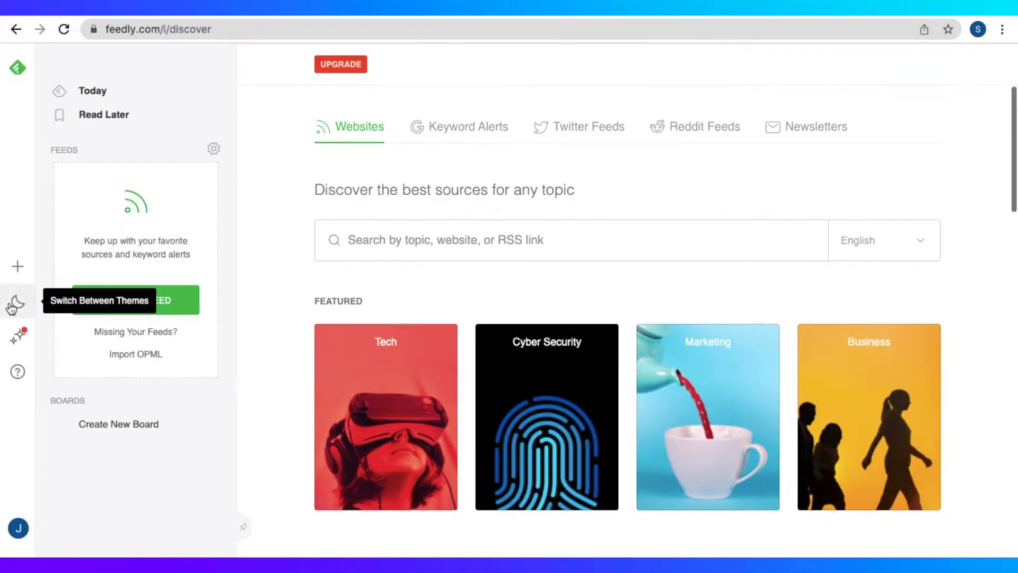
# Browse through the New Features feed
pyautogui.click(21, 336)
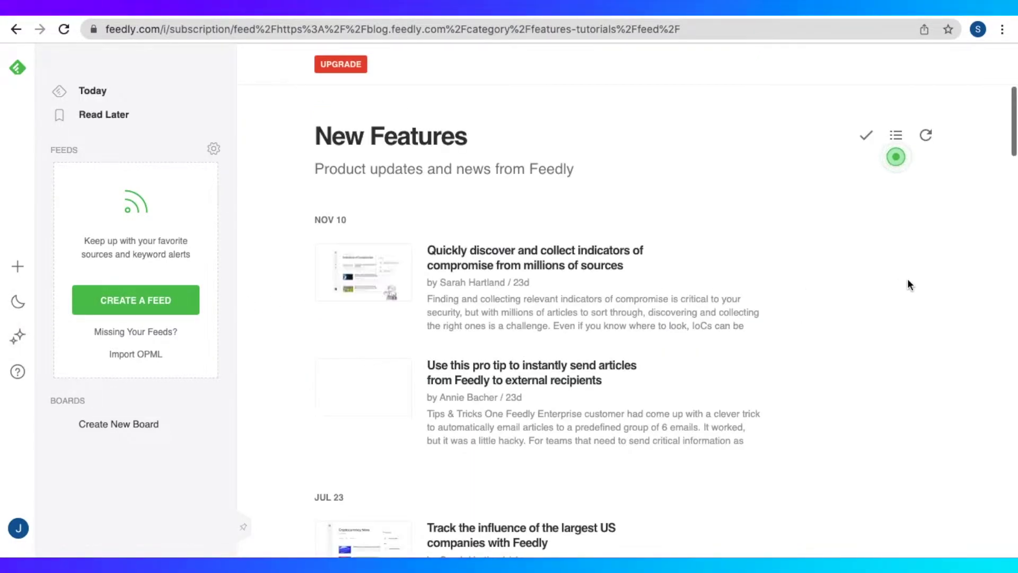
pyautogui.scroll(-1, 910, 287)
pyautogui.scroll(-15, 910, 286)
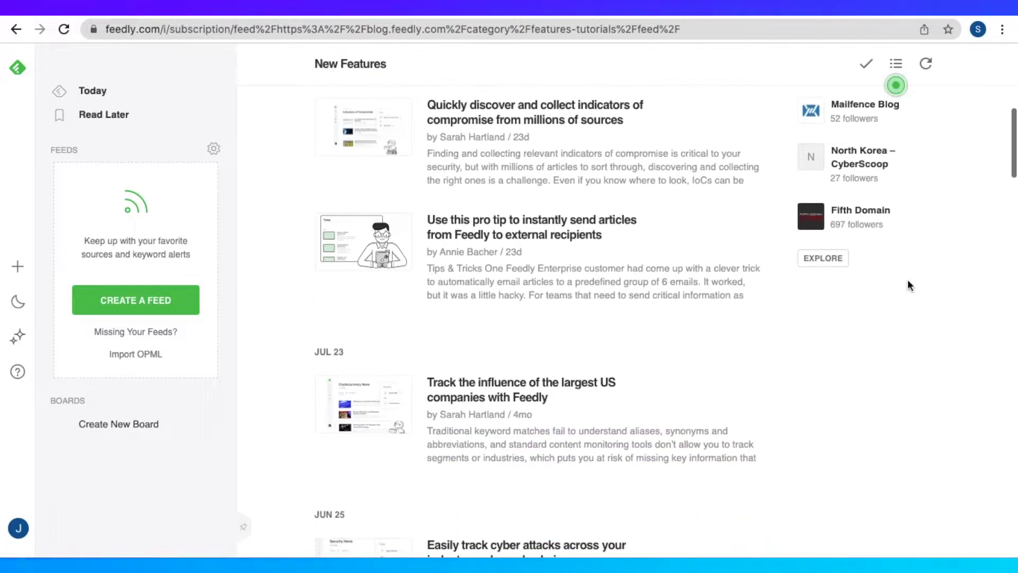
pyautogui.scroll(15, 908, 285)
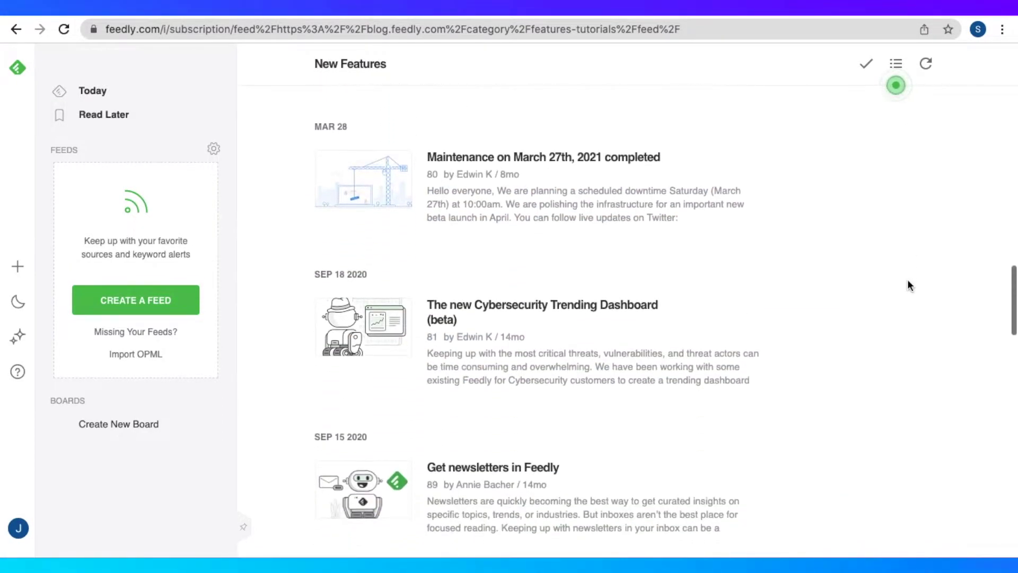
# Check the learning and support menu, then go back to the Today page
pyautogui.click(17, 373)
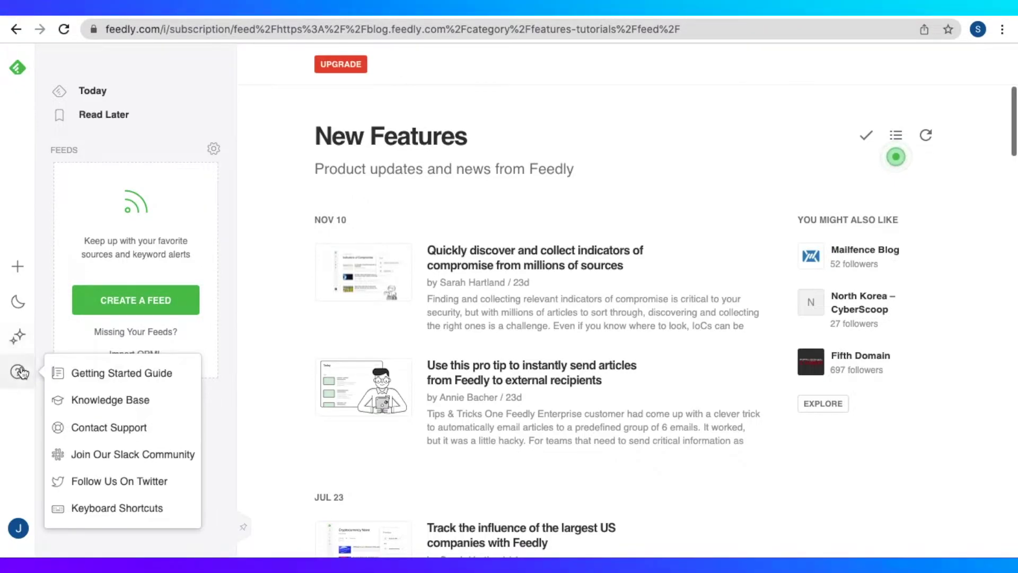
pyautogui.click(23, 393)
pyautogui.click(18, 266)
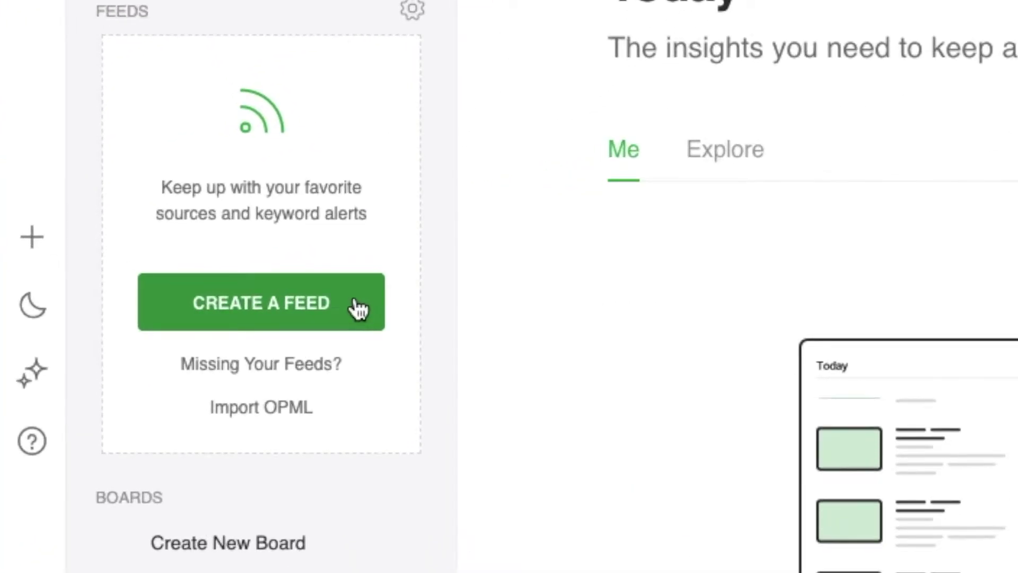
# Create a feed titled 'Psychology' using the title autofill suggestion and save it
pyautogui.click(185, 306)
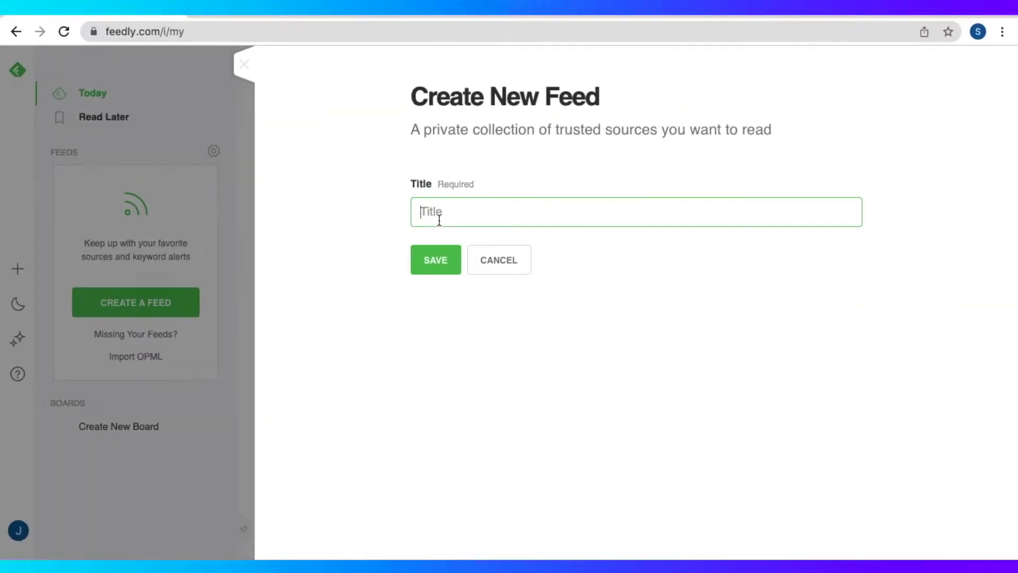
pyautogui.write('P')
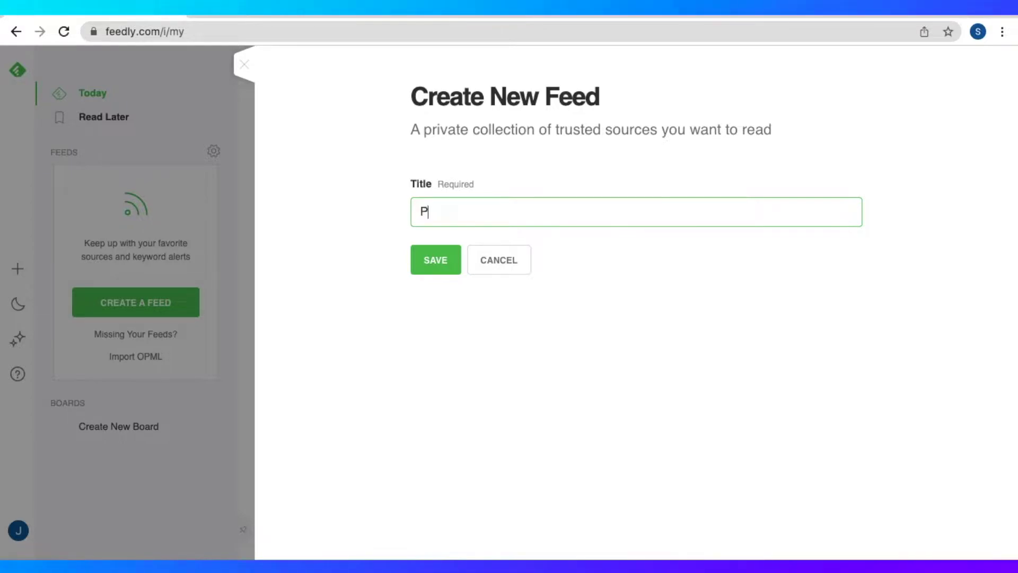
pyautogui.write('sy')
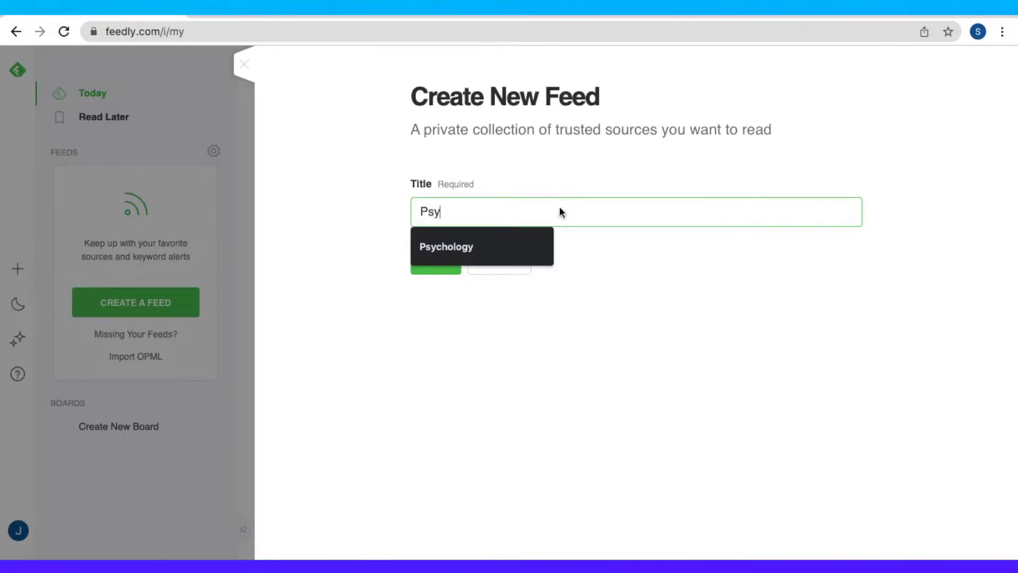
pyautogui.click(537, 240)
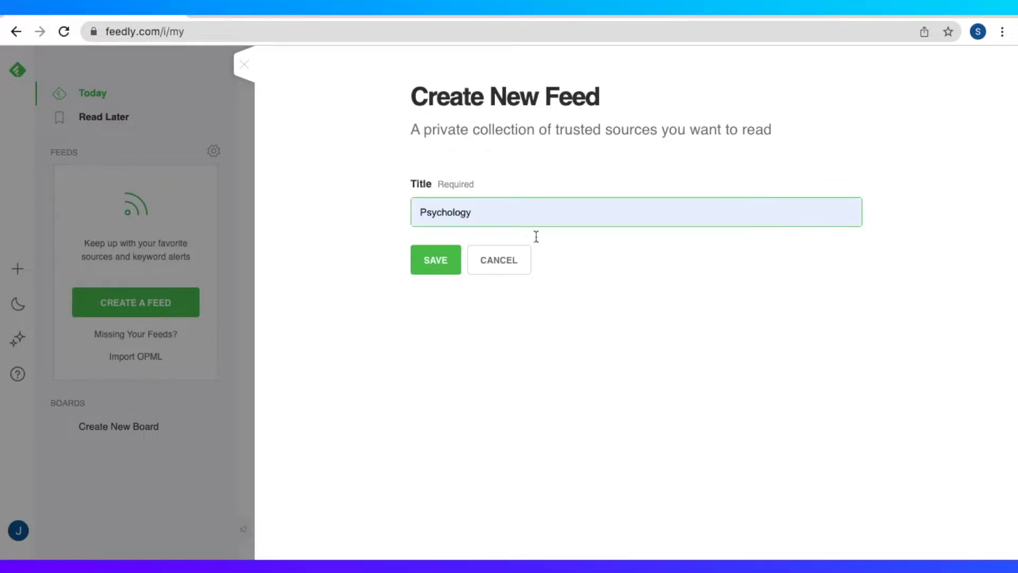
pyautogui.click(565, 237)
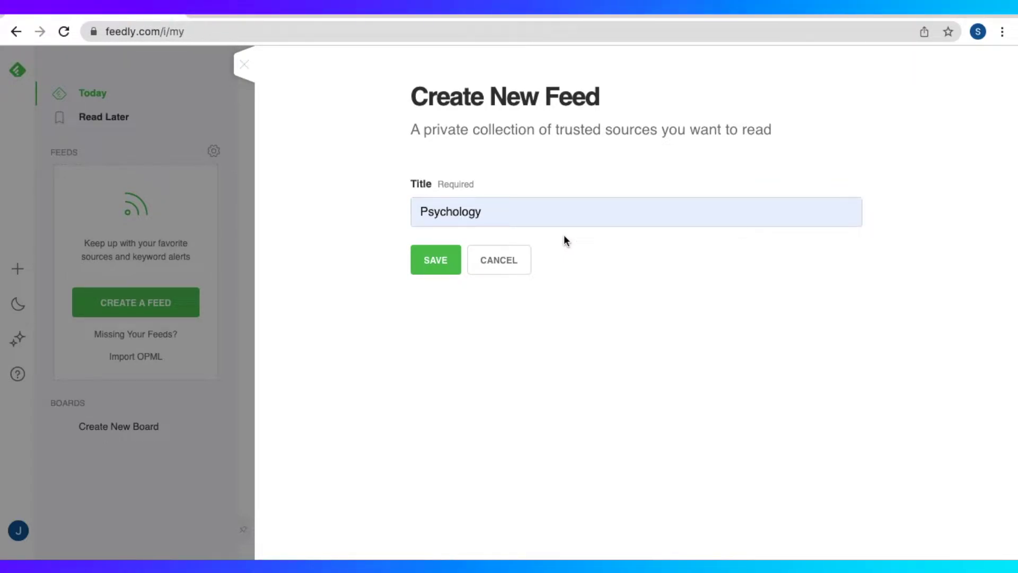
pyautogui.click(435, 262)
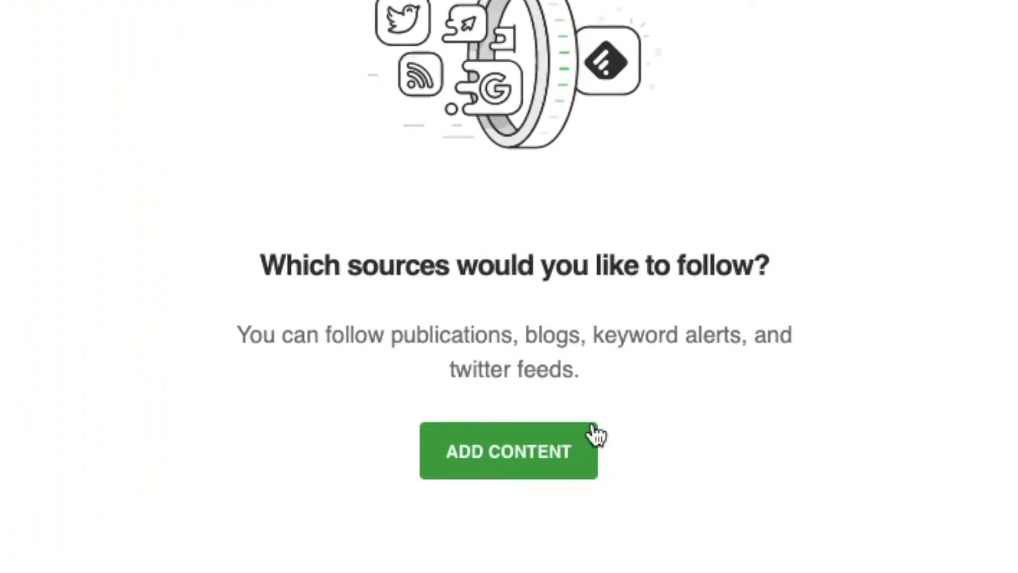
# Start adding content to the Psychology feed, then switch to the Psychology Today news tab
pyautogui.click(593, 434)
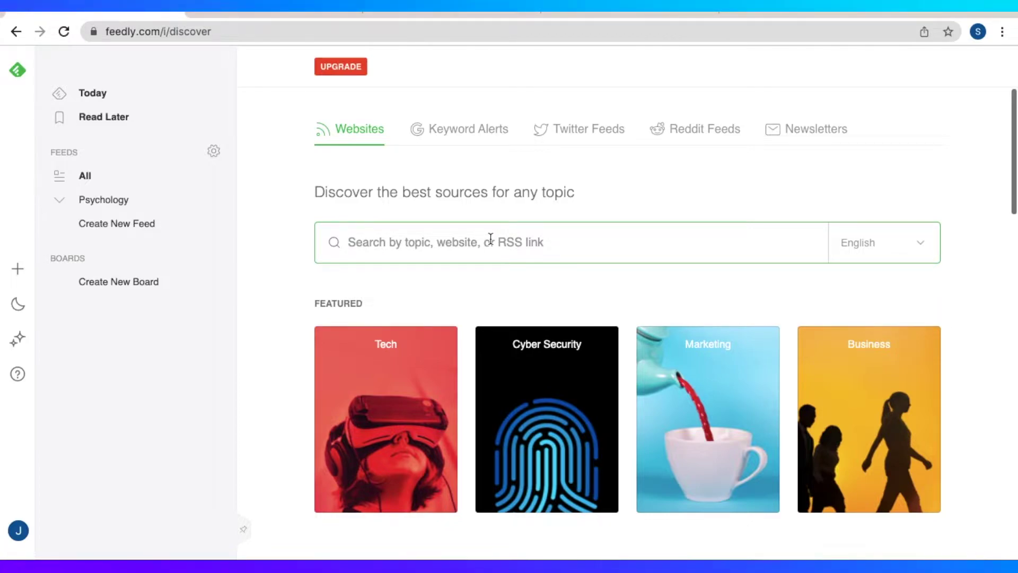
pyautogui.click(293, 15)
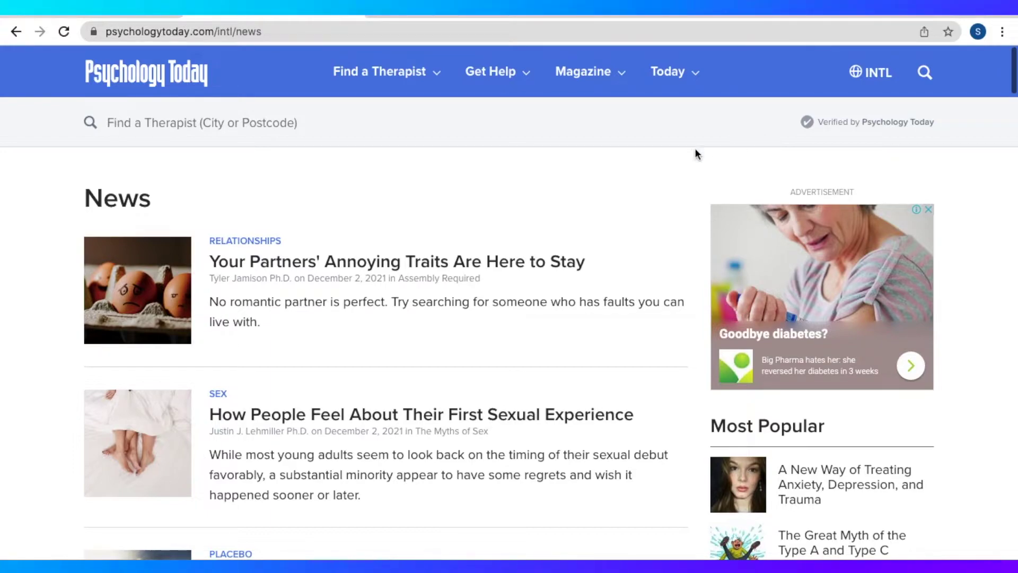
# View the Psychology Today page source, search for 'rss' and copy the feed link on line 45
pyautogui.rightClick(576, 190)
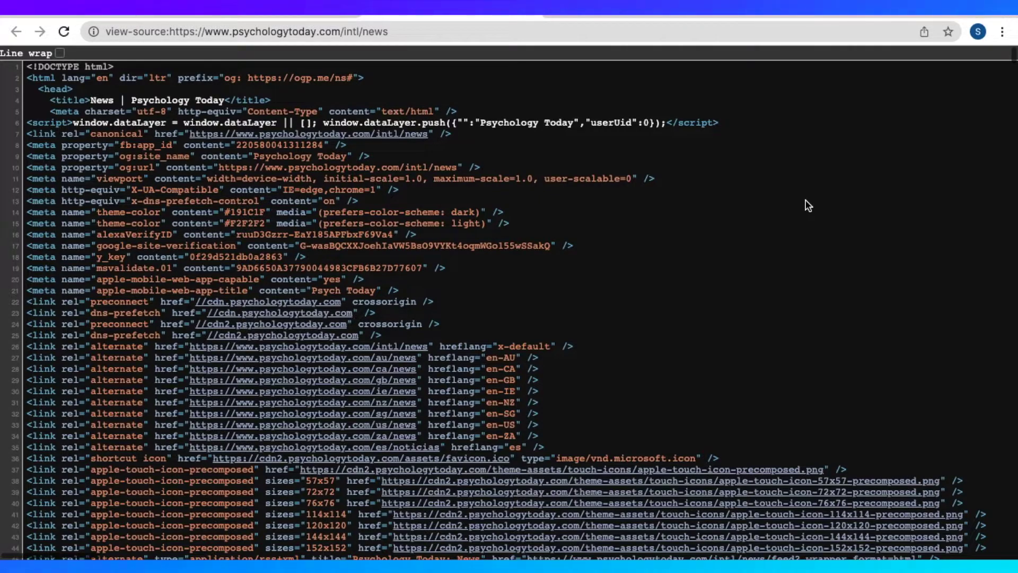
pyautogui.hotkey('ctrl', 'f')
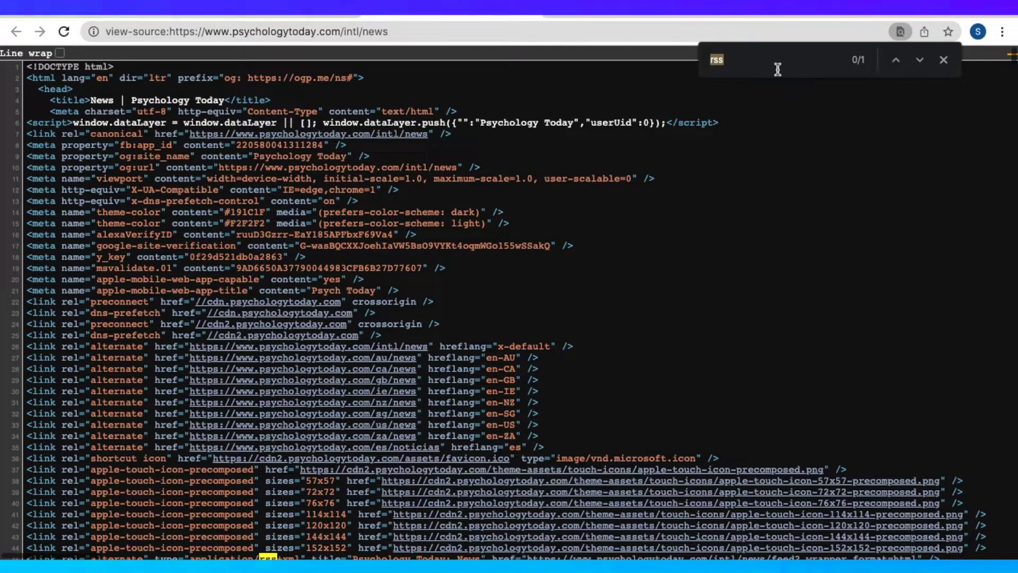
pyautogui.write('rss')
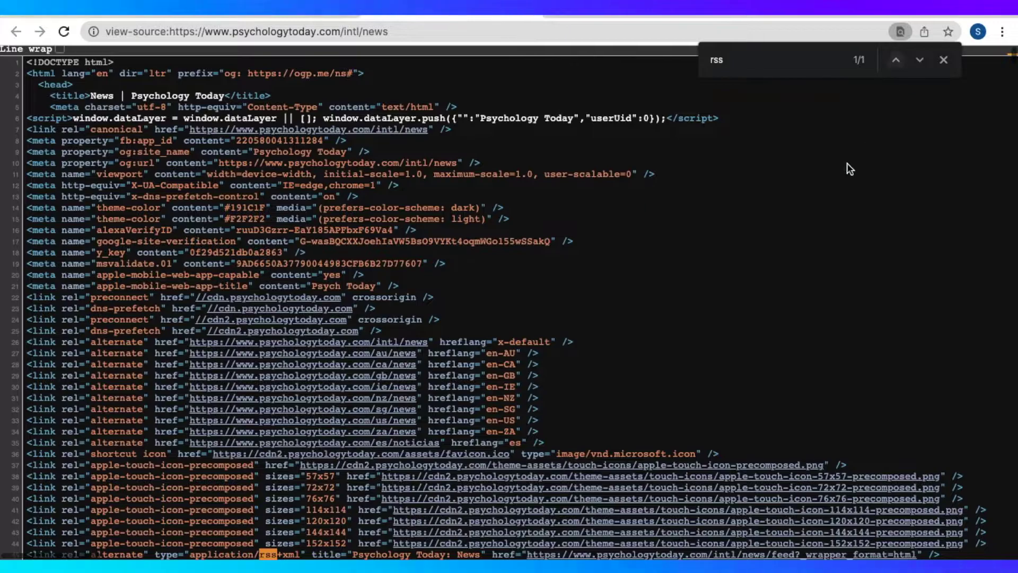
pyautogui.scroll(-5, 805, 257)
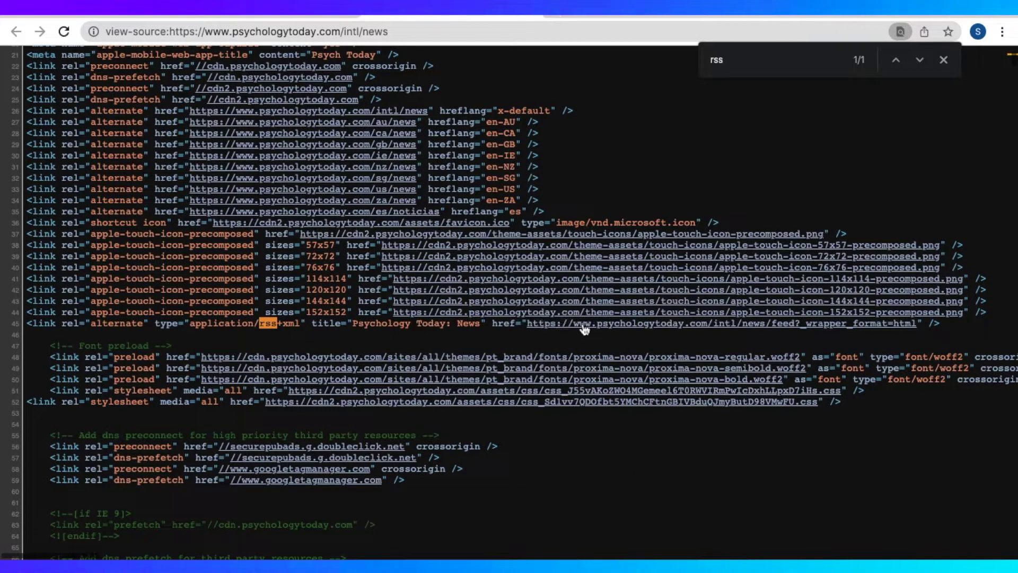
pyautogui.moveTo(499, 326); pyautogui.dragTo(939, 323)
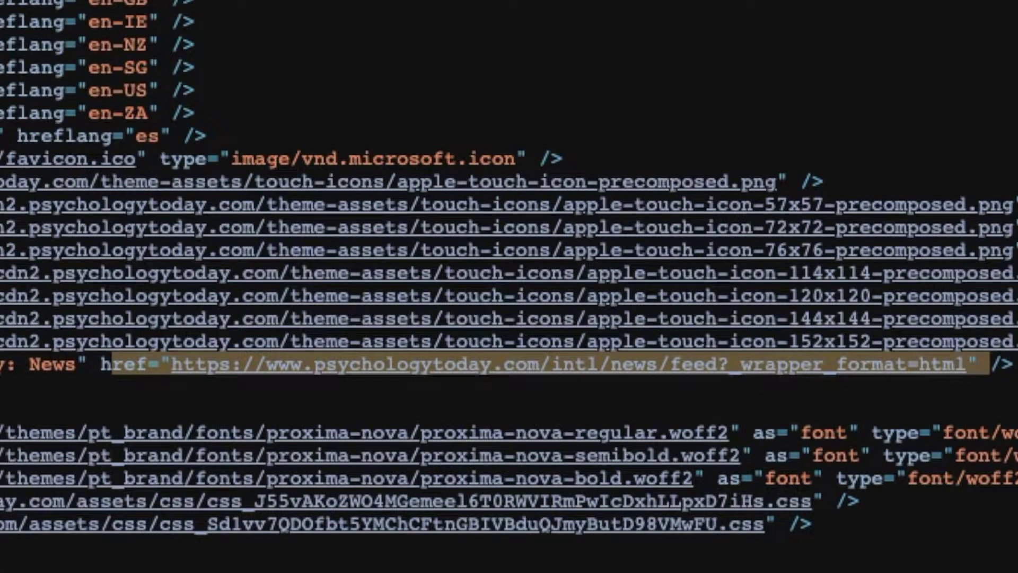
pyautogui.rightClick(897, 370)
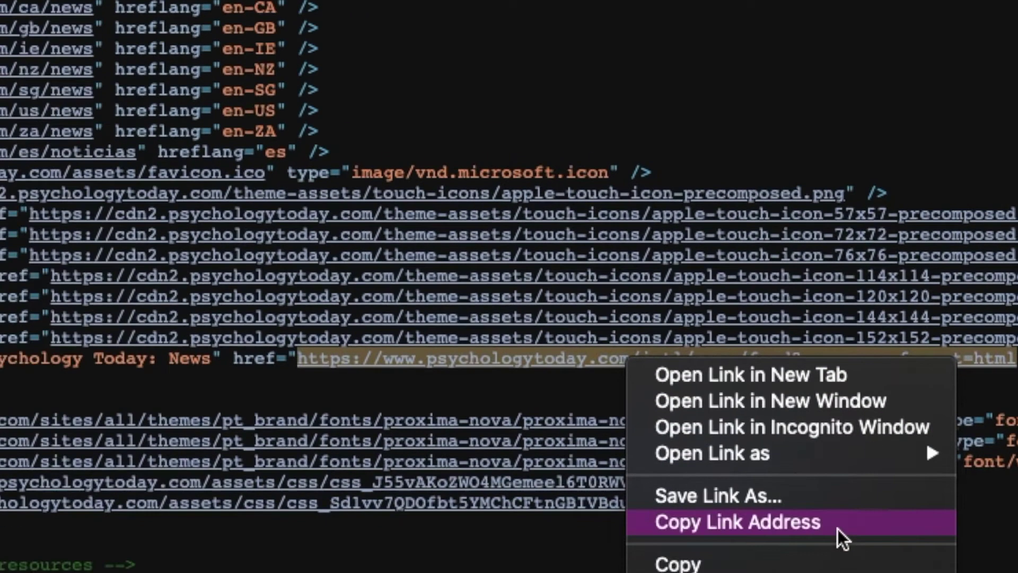
pyautogui.click(838, 529)
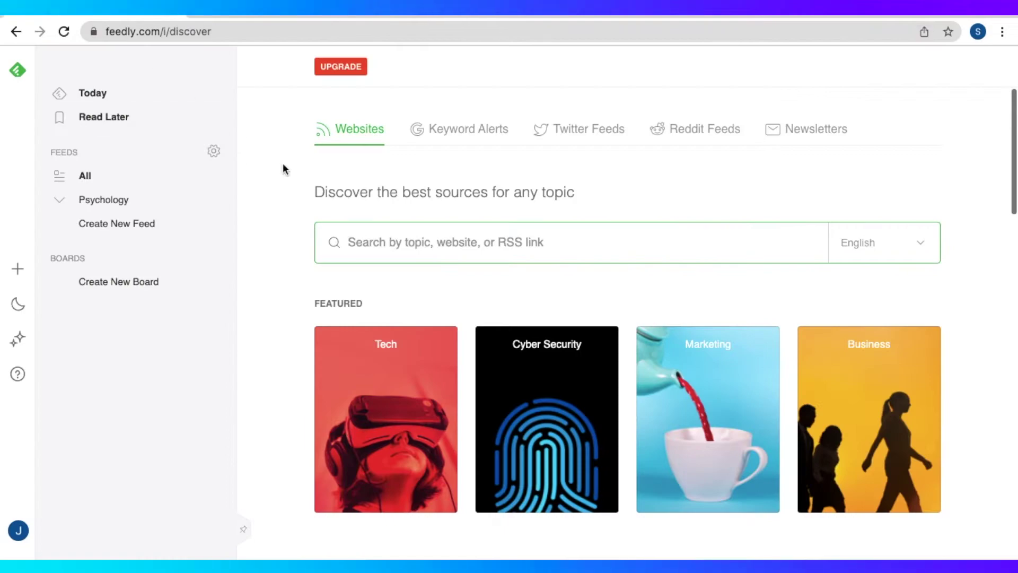
# Paste the RSS URL into the source search and add Psychology Today: News to the Psychology feed
pyautogui.rightClick(371, 240)
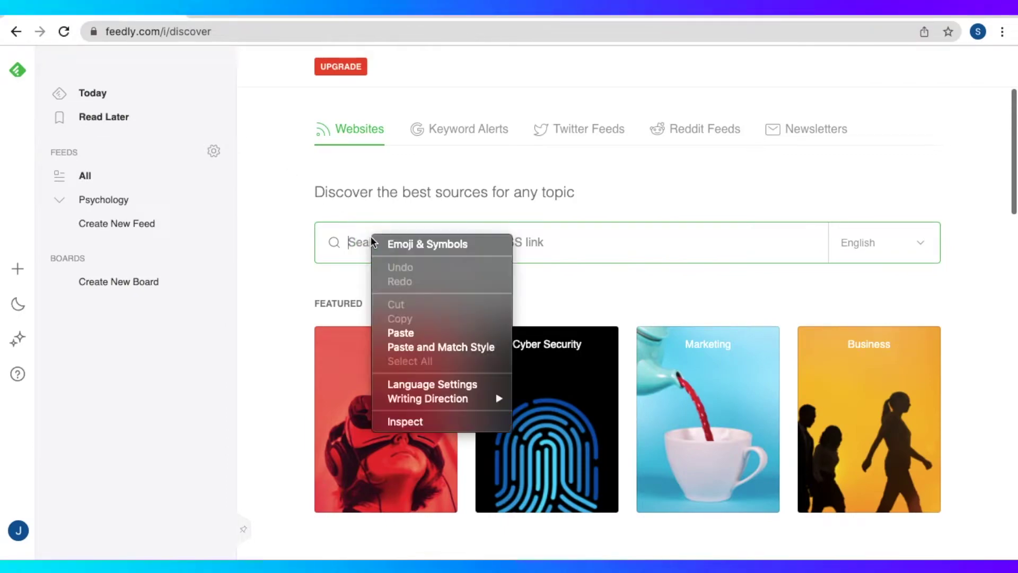
pyautogui.click(416, 332)
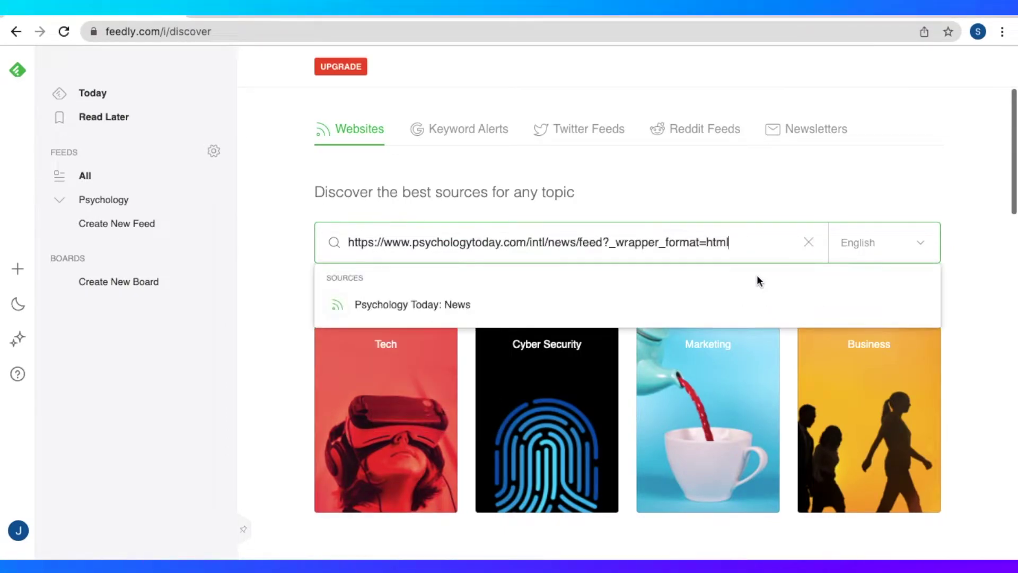
pyautogui.click(393, 310)
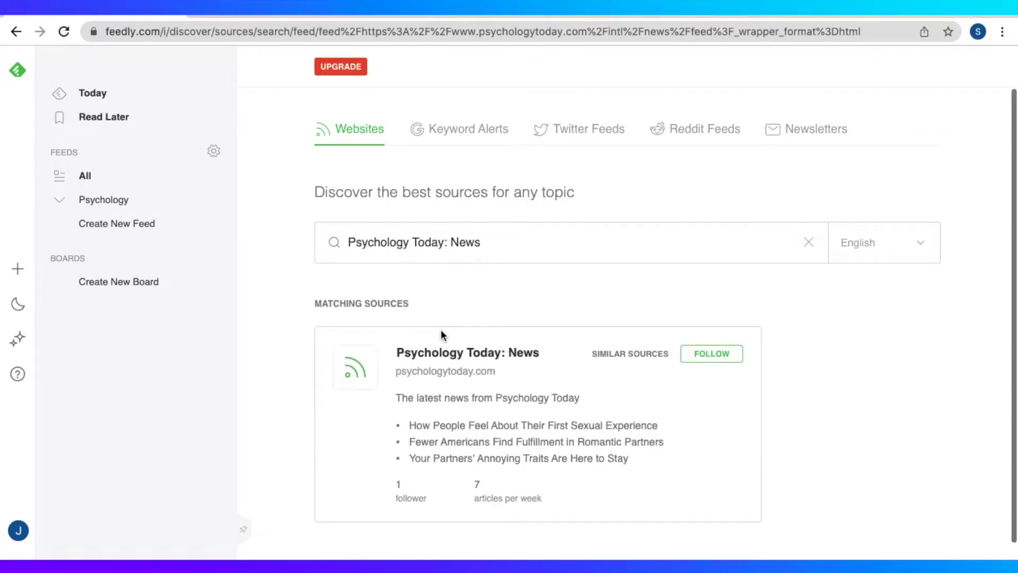
pyautogui.scroll(-1, 447, 331)
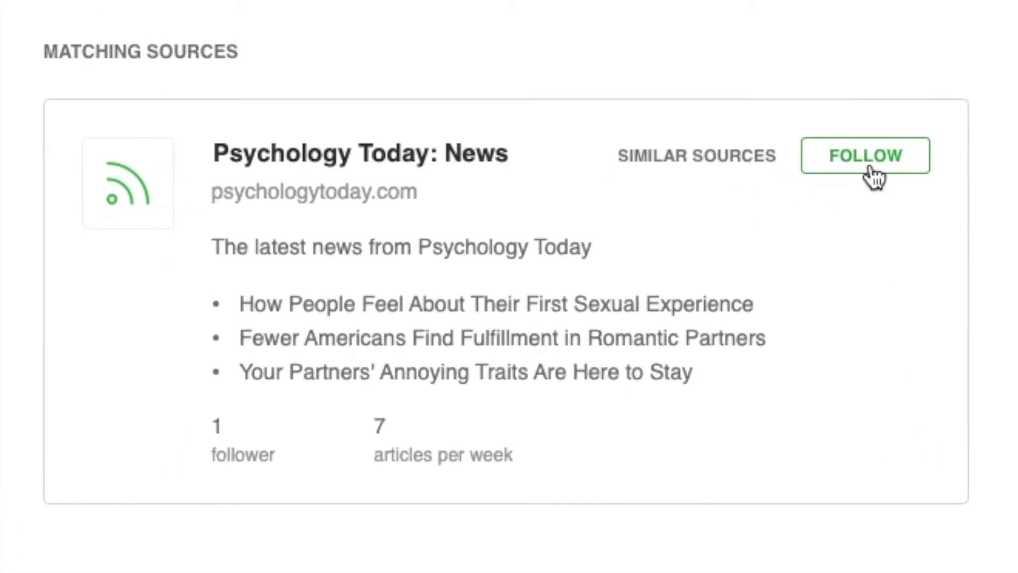
pyautogui.click(874, 175)
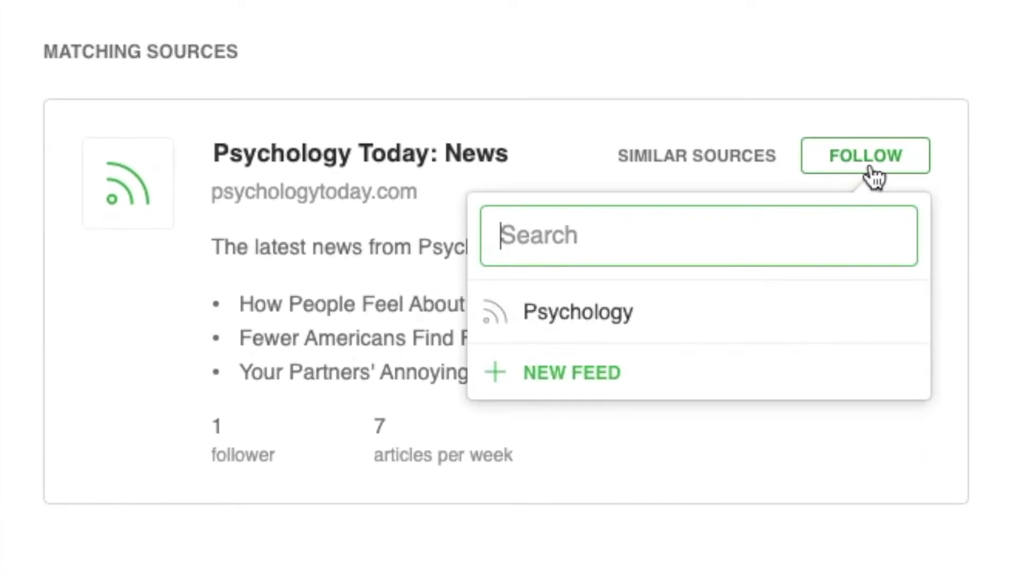
pyautogui.click(735, 317)
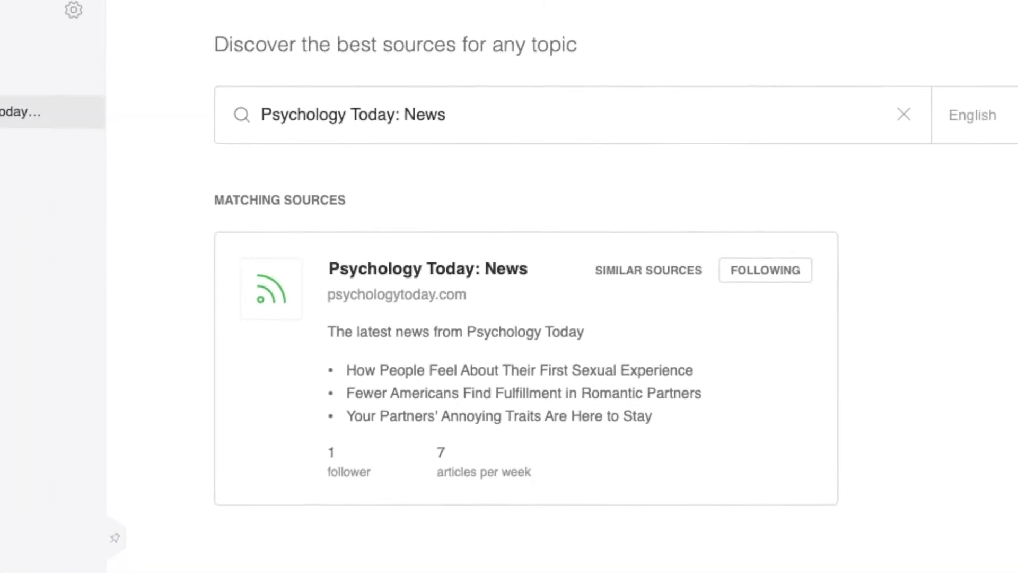
# Open the Psychology Today: News feed and scroll through its 10 latest articles
pyautogui.click(145, 225)
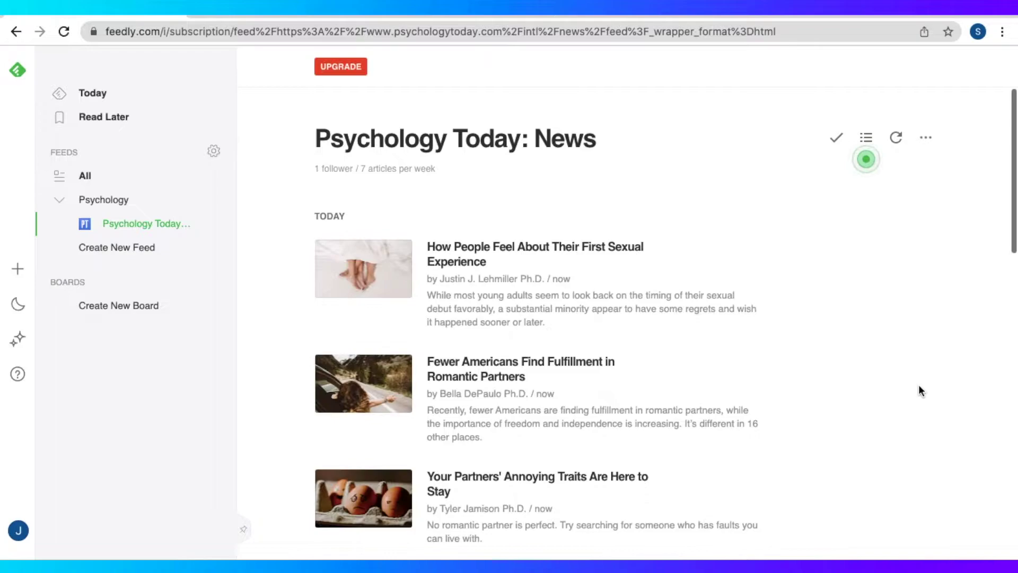
pyautogui.scroll(-15, 920, 391)
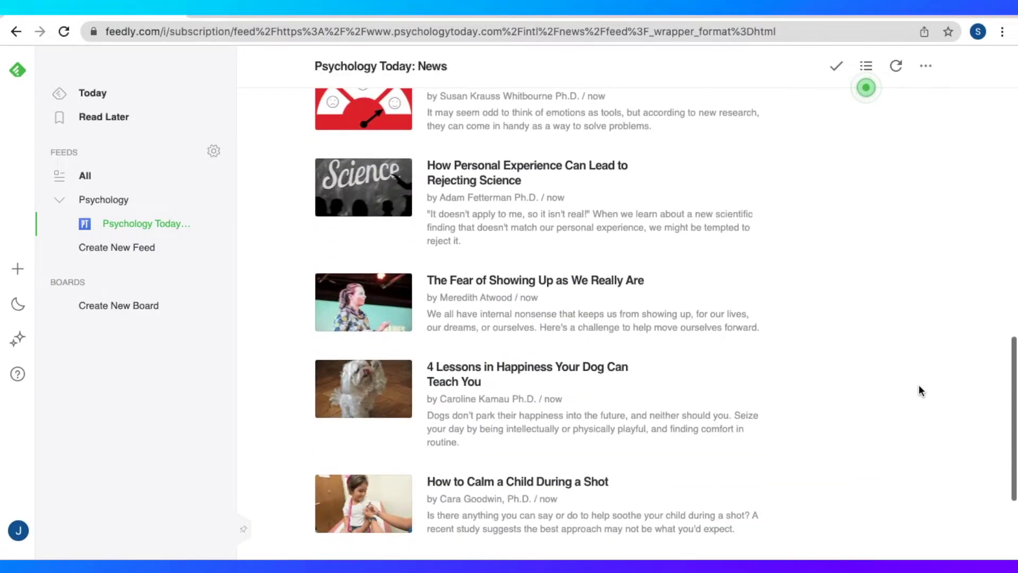
pyautogui.scroll(-3, 920, 391)
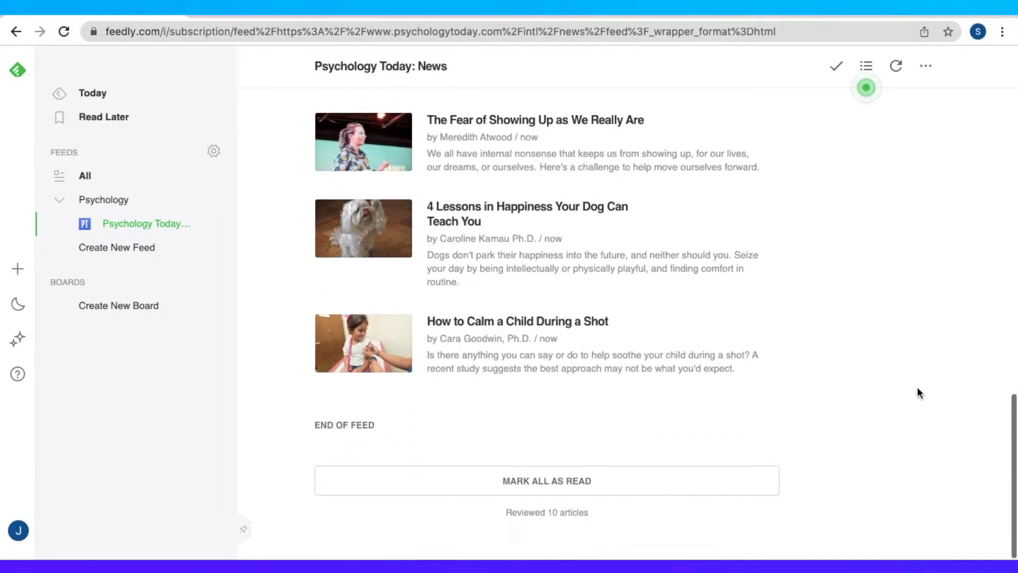
pyautogui.scroll(15, 673, 354)
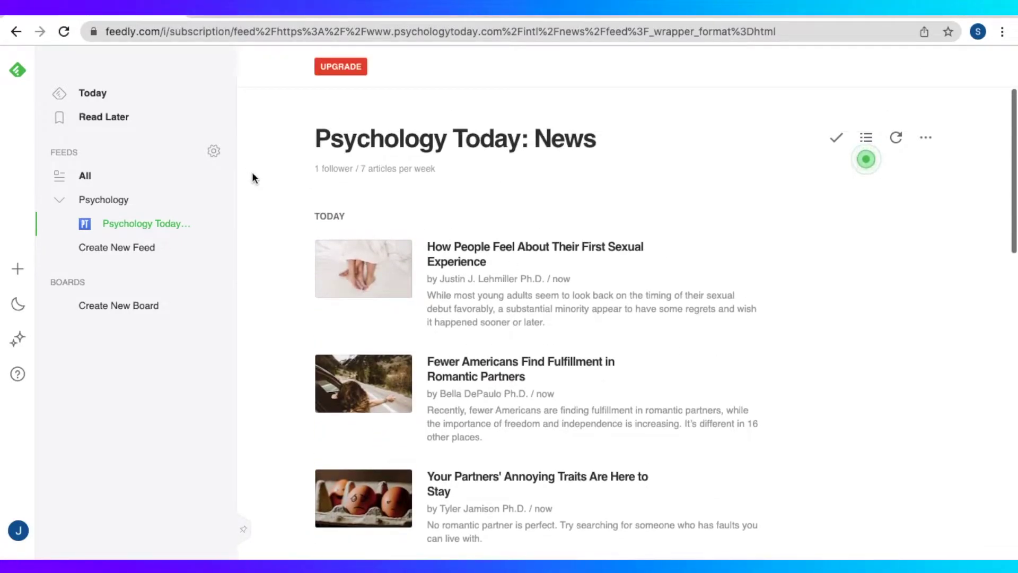
# Create a feed named 'Beauty' and begin adding content to it
pyautogui.click(139, 205)
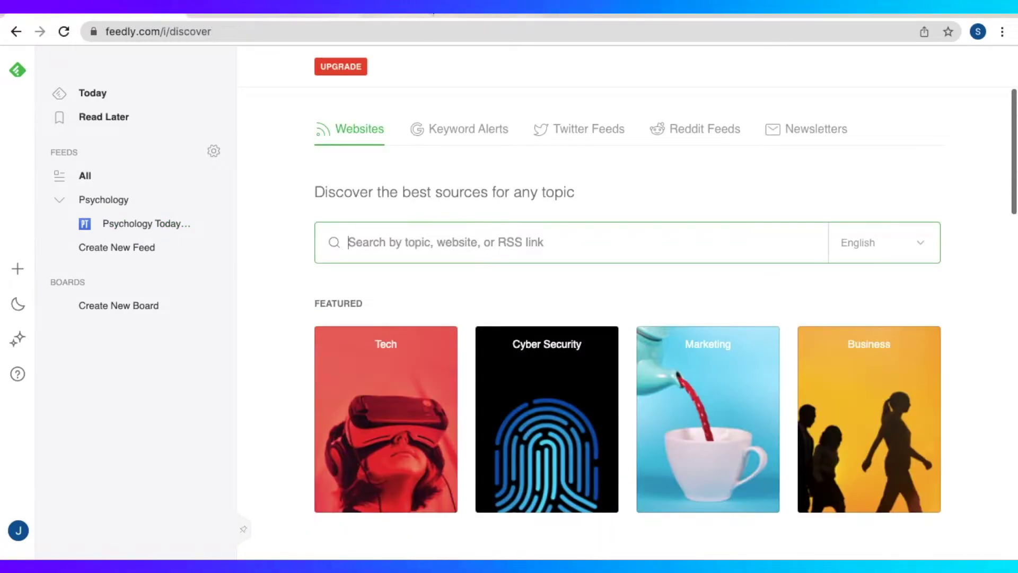
pyautogui.click(118, 248)
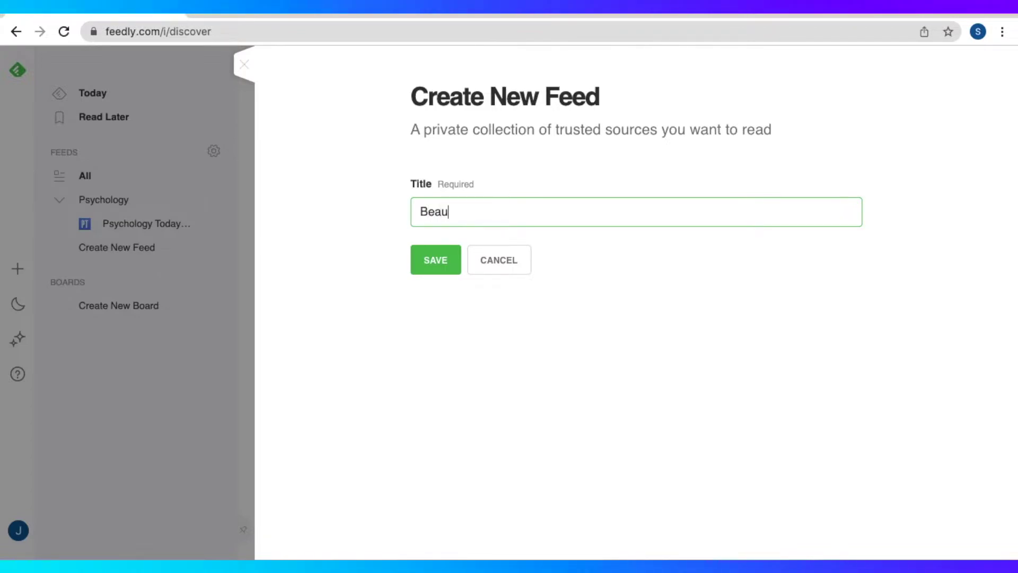
pyautogui.click(435, 270)
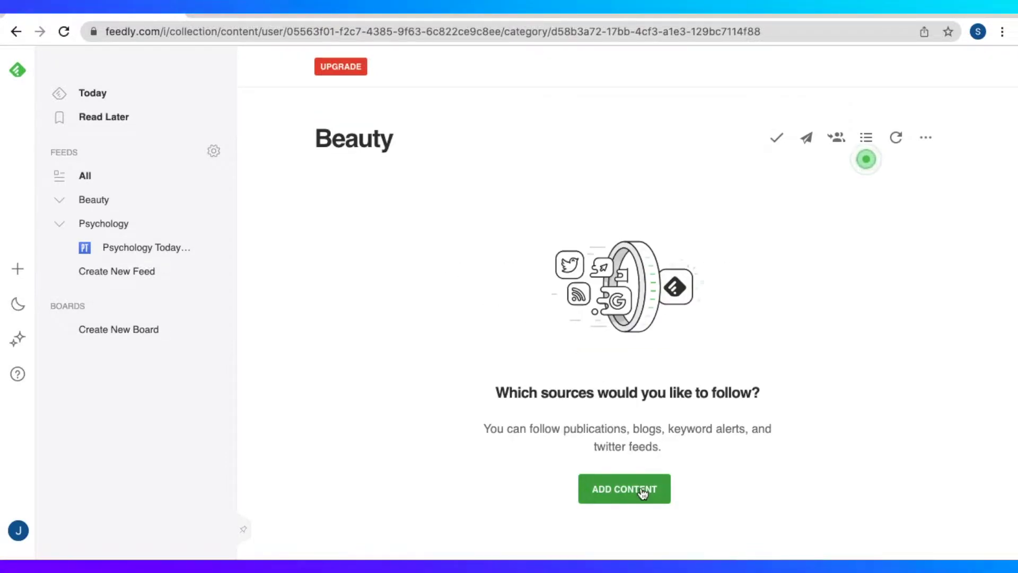
pyautogui.click(652, 507)
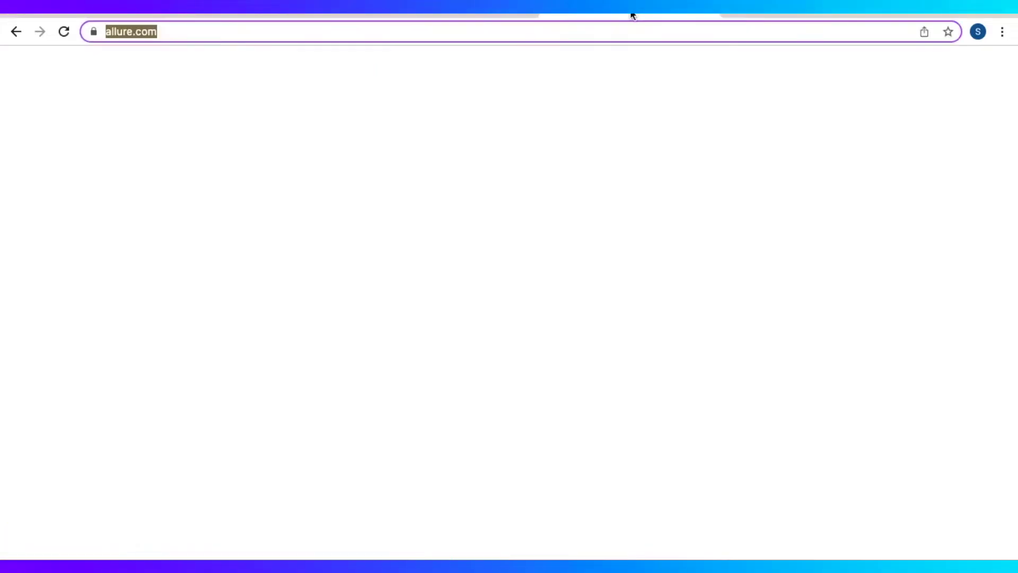
# Copy the allure.com address from Chrome and paste it into Feedly's source search
pyautogui.press('Return')
pyautogui.scroll(-4, 568, 275)
pyautogui.scroll(2, 557, 277)
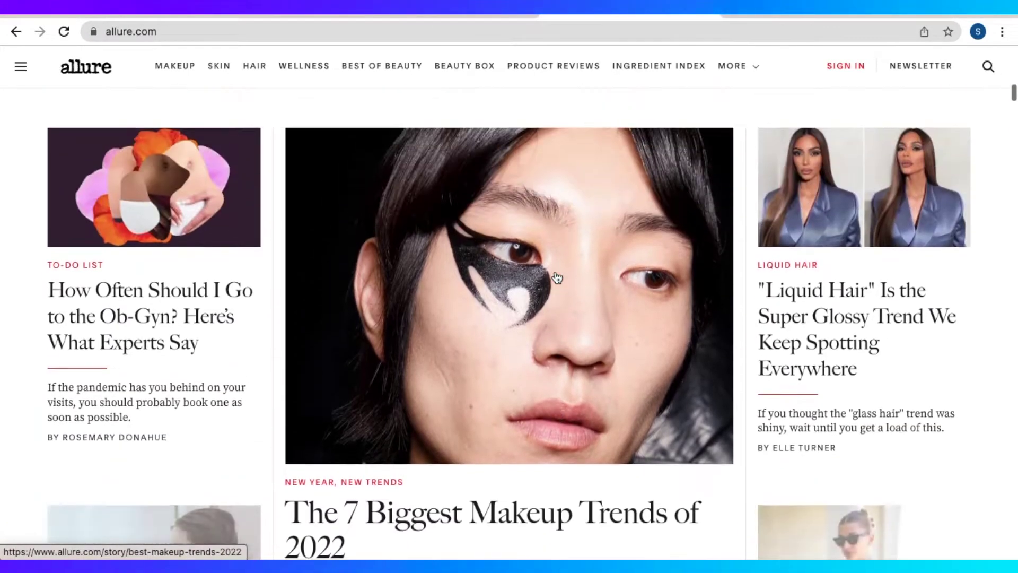
pyautogui.click(90, 13)
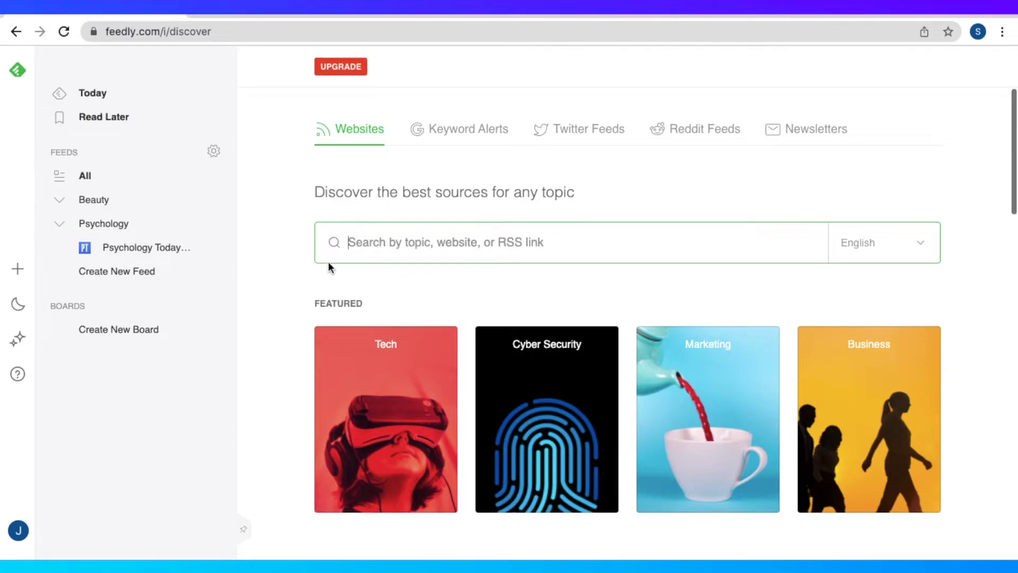
pyautogui.click(587, 9)
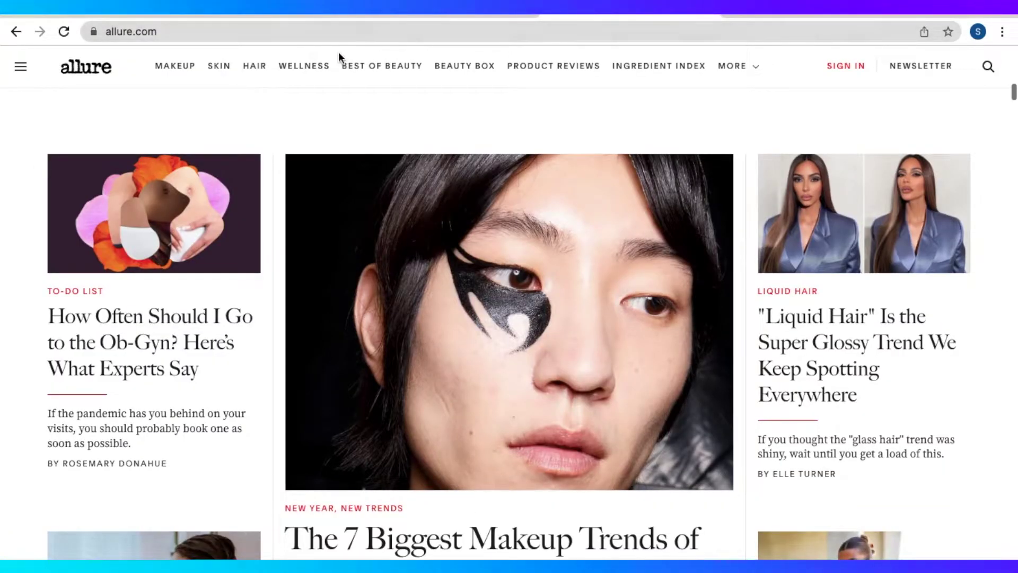
pyautogui.click(321, 34)
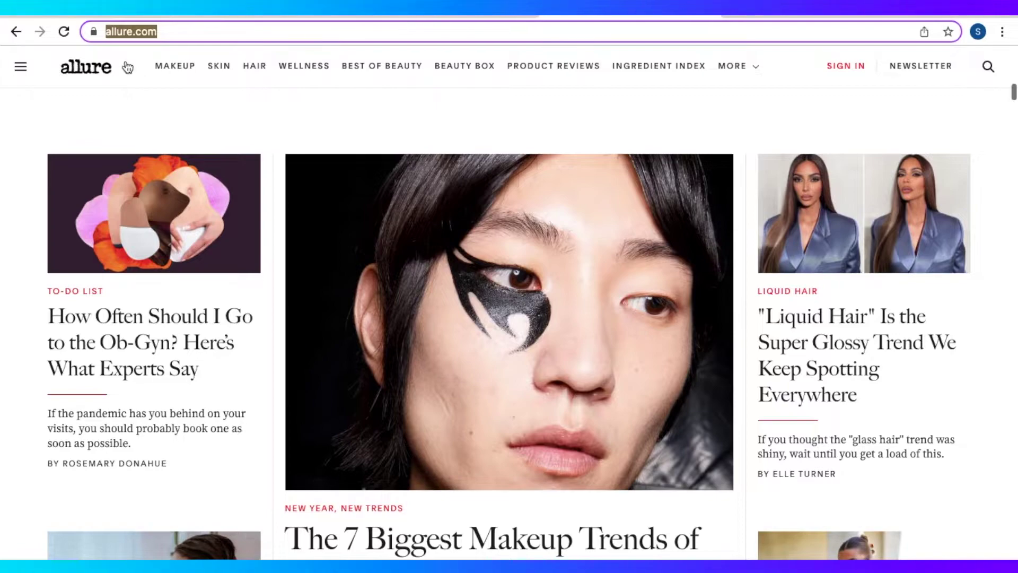
pyautogui.rightClick(127, 33)
pyautogui.click(159, 121)
pyautogui.hotkey('ctrl', 'shift', 'Tab')
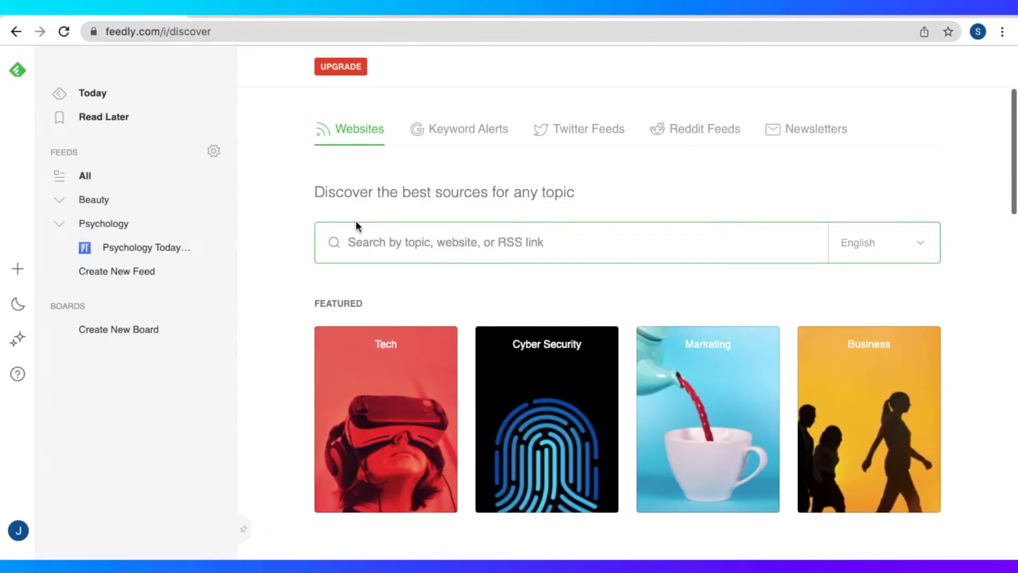
pyautogui.rightClick(368, 247)
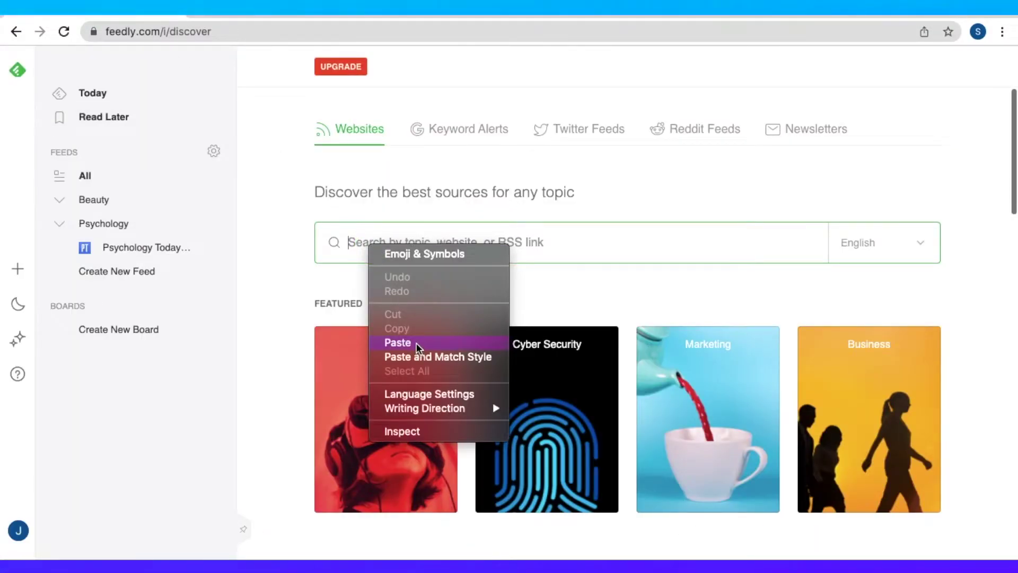
pyautogui.click(417, 344)
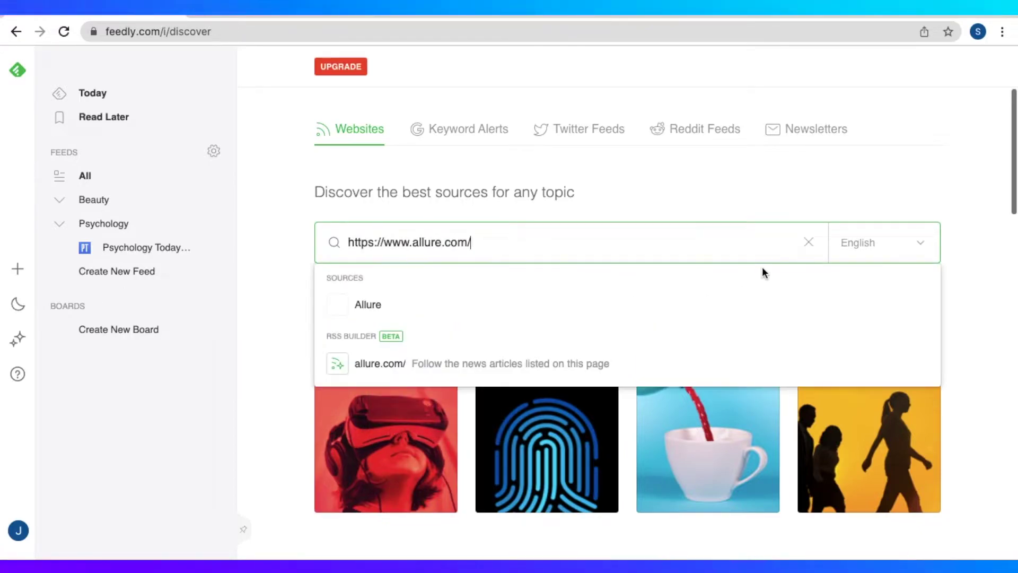
# Follow the Allure source and add it to the Beauty feed
pyautogui.click(423, 310)
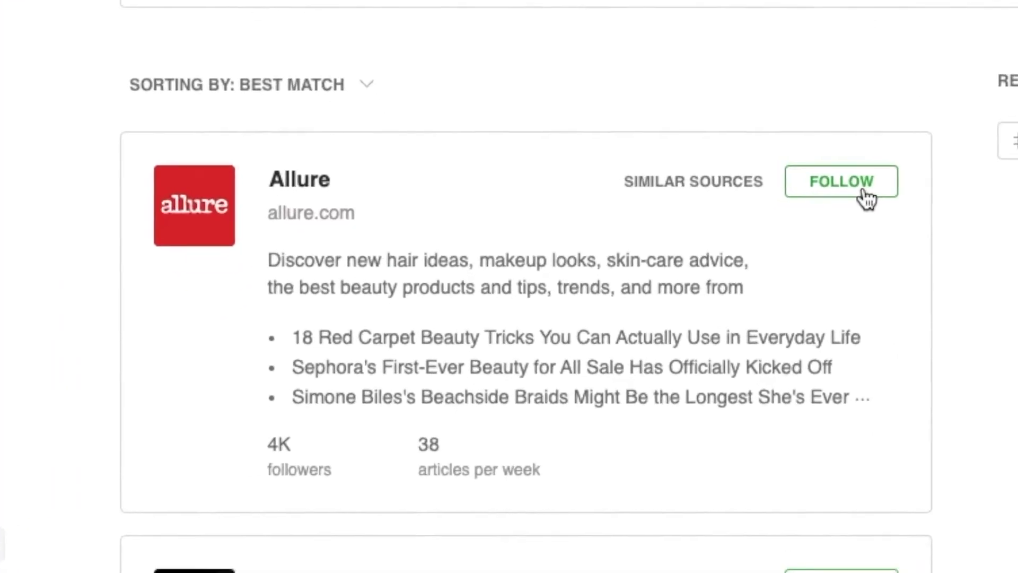
pyautogui.click(904, 168)
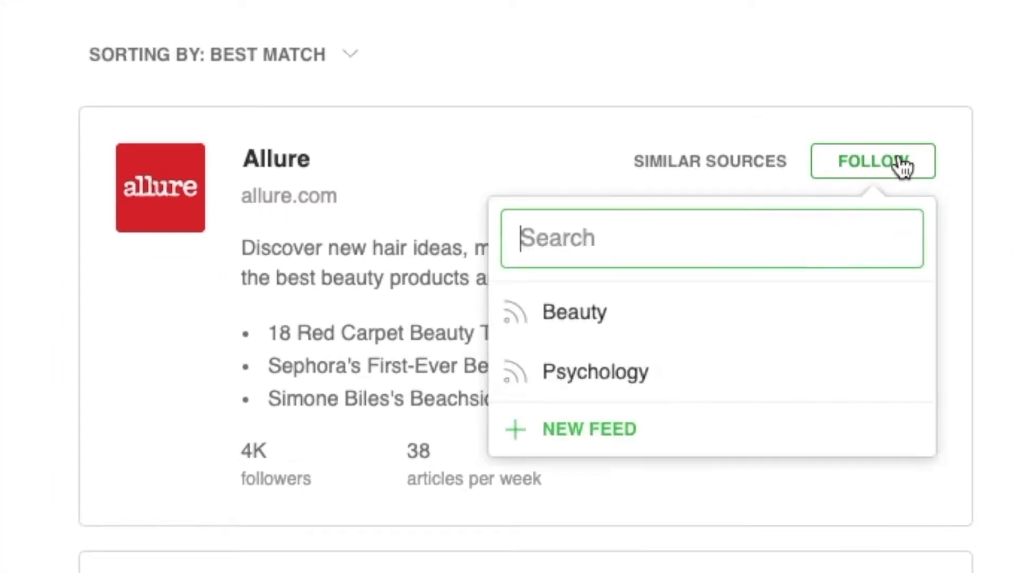
pyautogui.moveTo(746, 342)
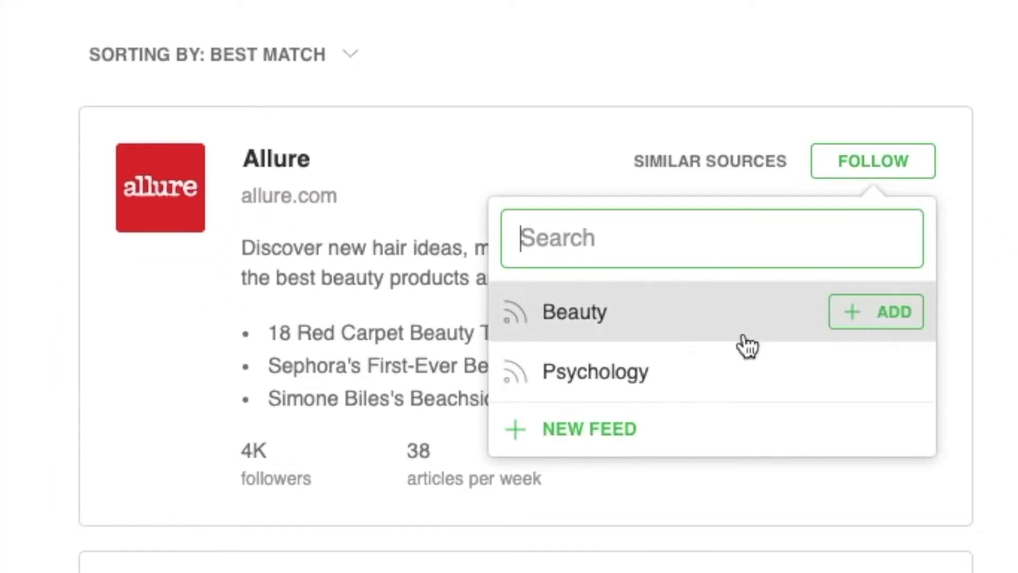
pyautogui.click(896, 316)
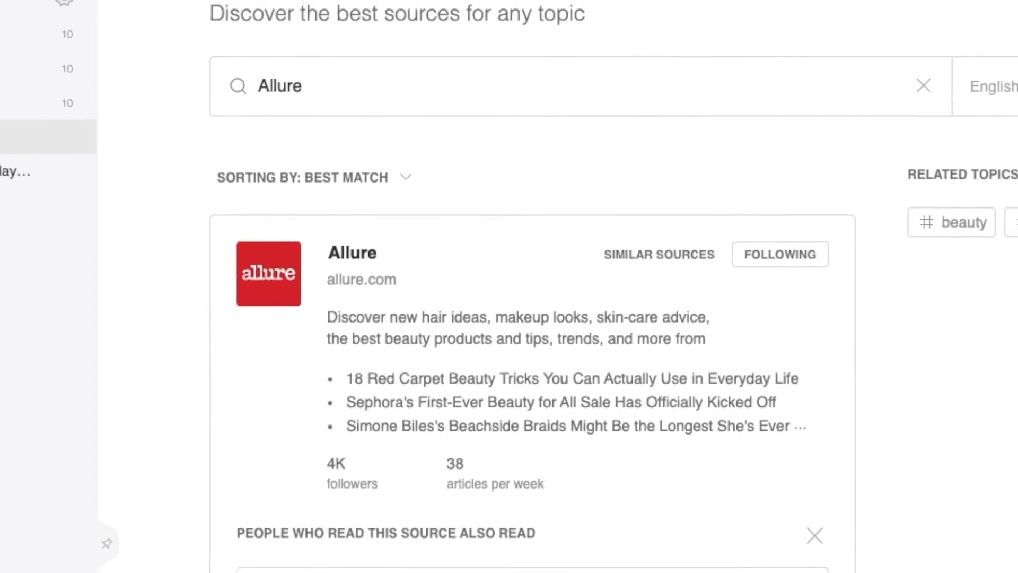
# Open the Allure feed and scroll through its 10 articles
pyautogui.click(142, 234)
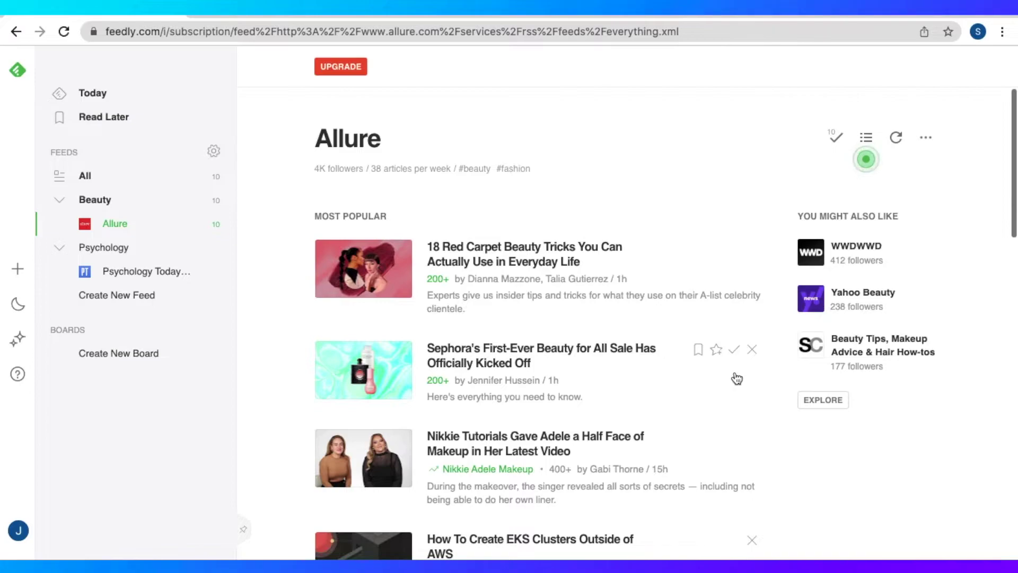
pyautogui.scroll(-10, 734, 375)
pyautogui.scroll(-10, 737, 377)
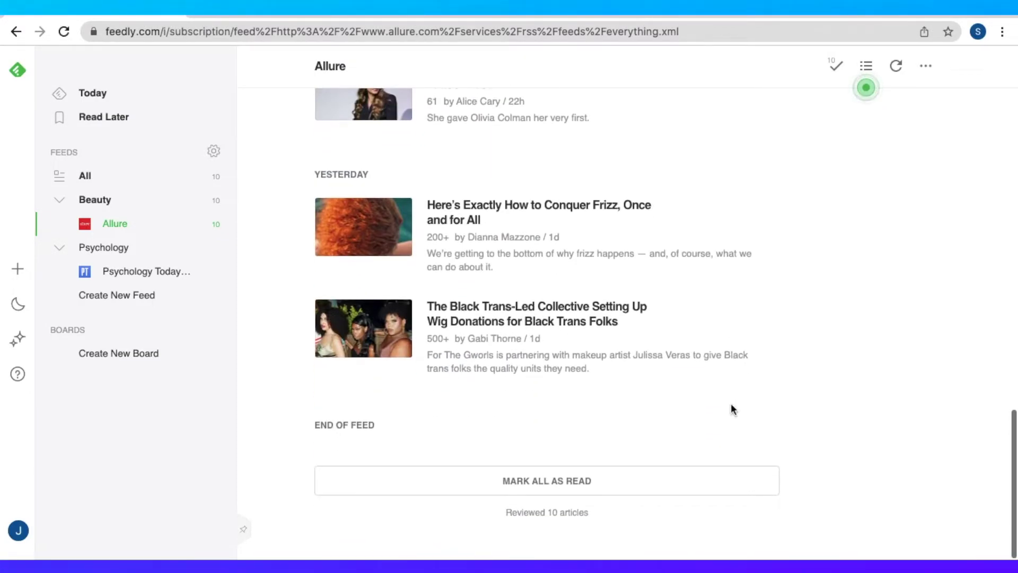
# Create a feed titled 'UX Design' and start adding sources to it
pyautogui.scroll(20, 731, 408)
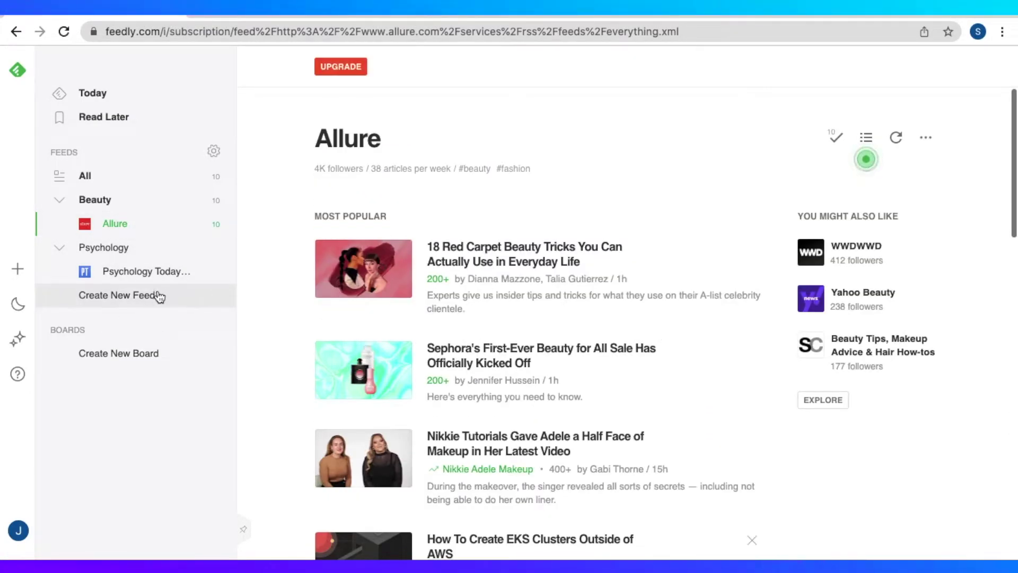
pyautogui.click(158, 296)
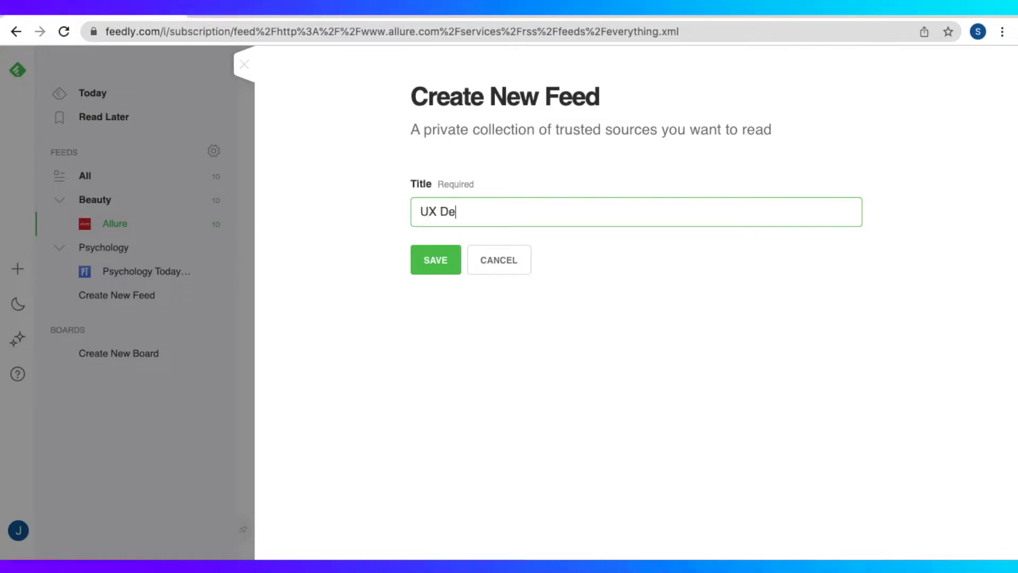
pyautogui.write('UX Design')
pyautogui.click(427, 257)
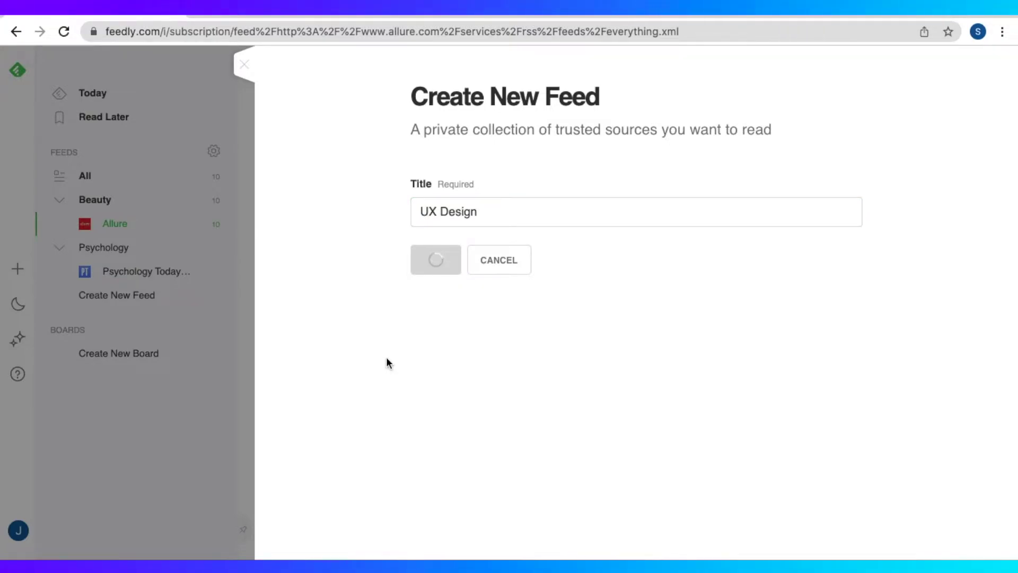
pyautogui.click(623, 487)
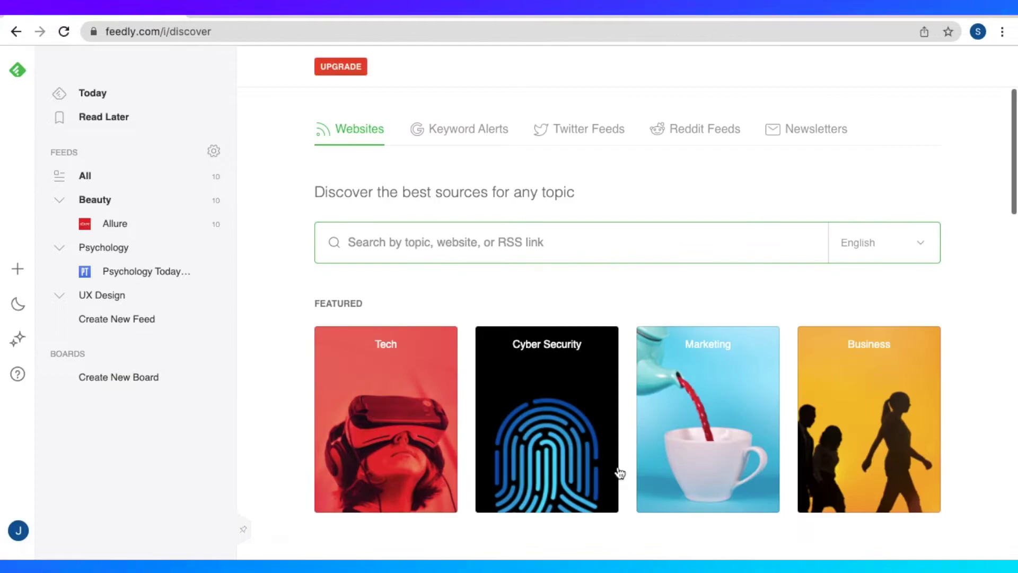
# Copy the UX Collective site address from Chrome's address bar
pyautogui.click(575, 24)
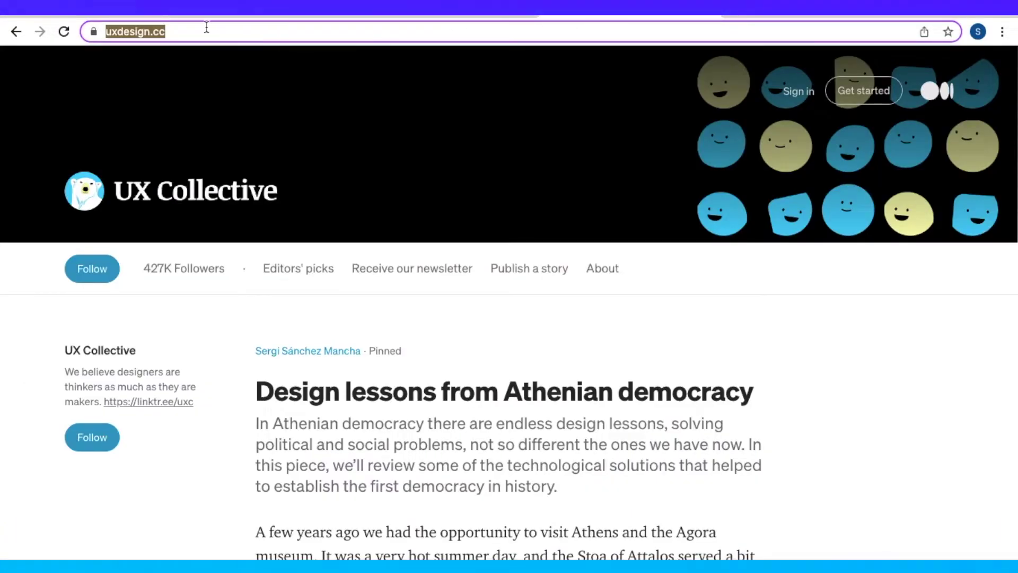
pyautogui.rightClick(141, 26)
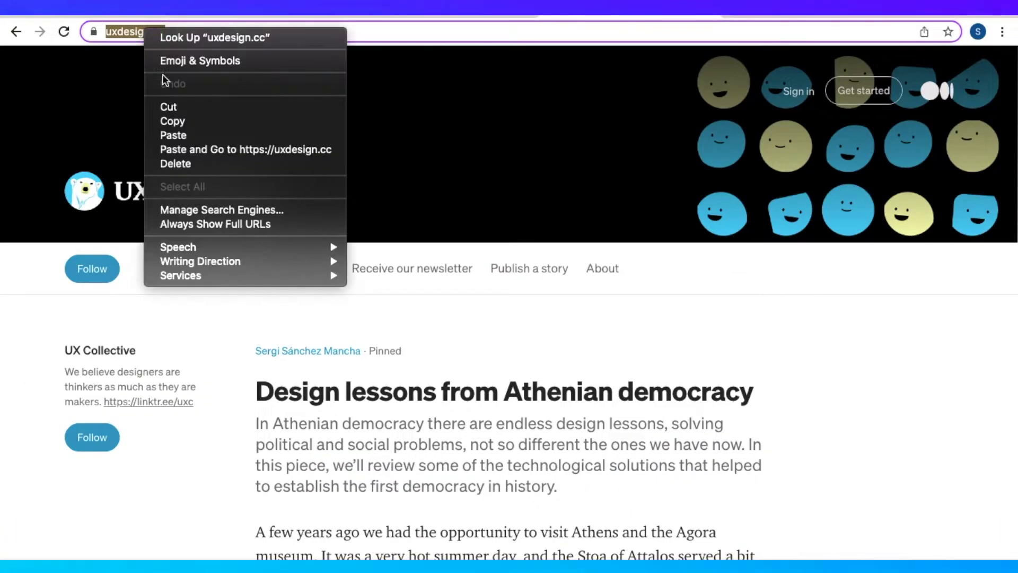
pyautogui.click(193, 127)
# Follow UX Collective from the pasted uxdesign.cc address and file it under UX Design
pyautogui.click(133, 11)
pyautogui.rightClick(381, 239)
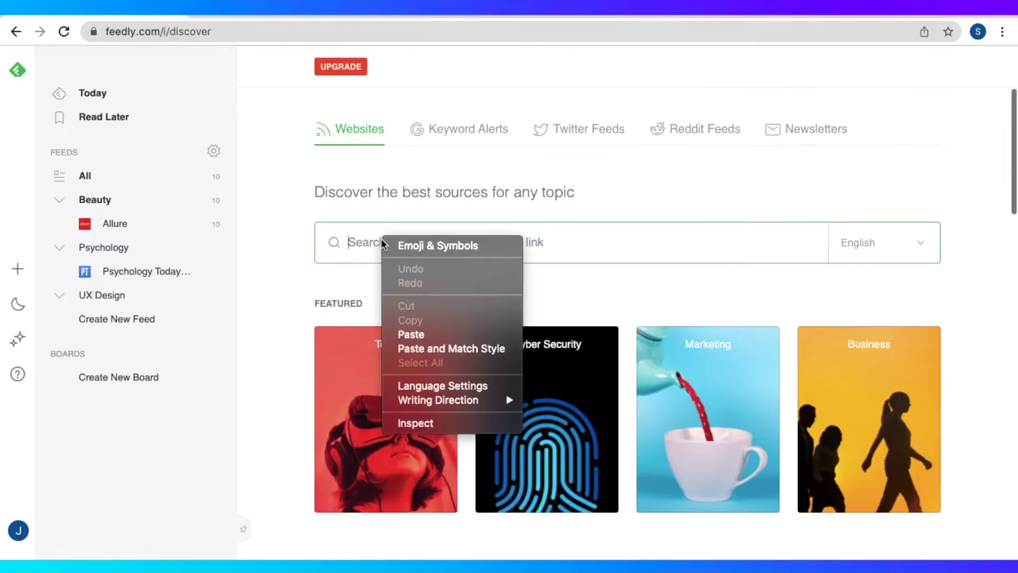
pyautogui.click(430, 333)
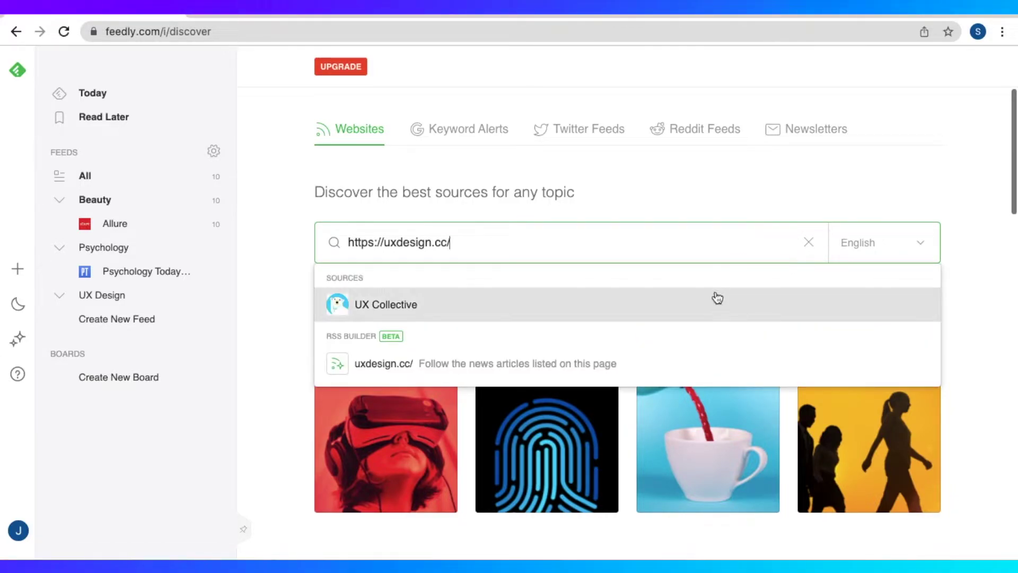
pyautogui.click(715, 295)
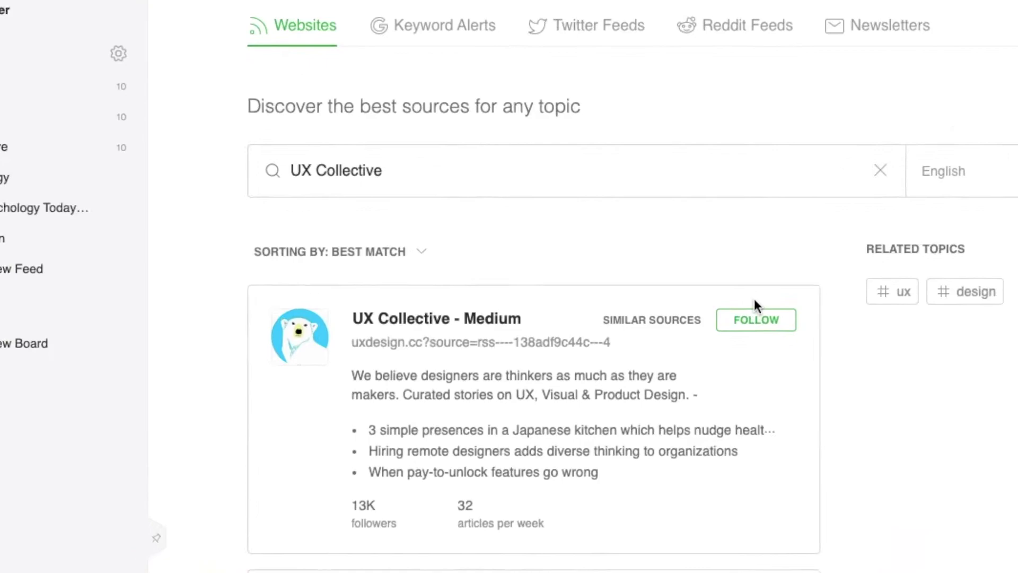
pyautogui.click(862, 199)
pyautogui.moveTo(785, 445)
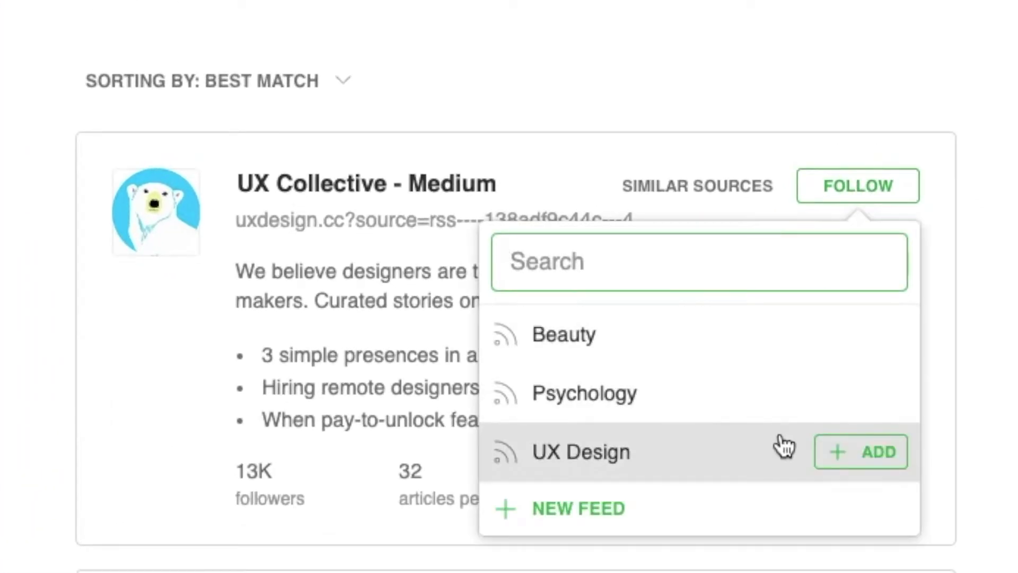
pyautogui.click(854, 457)
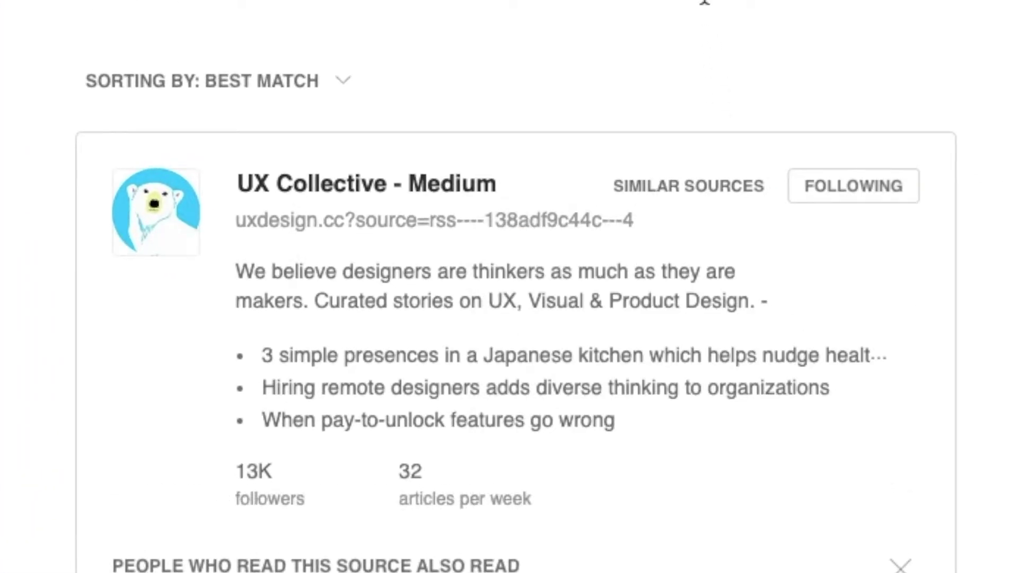
# Search sources for 'UX Design' and follow UX Design Weekly into the UX Design feed
pyautogui.click(704, 1)
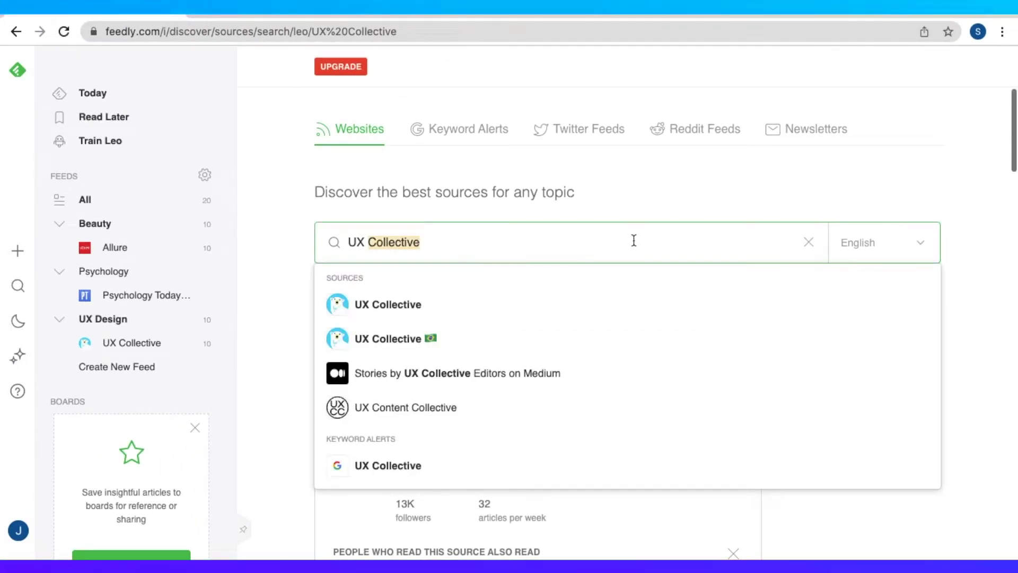
pyautogui.write('Design')
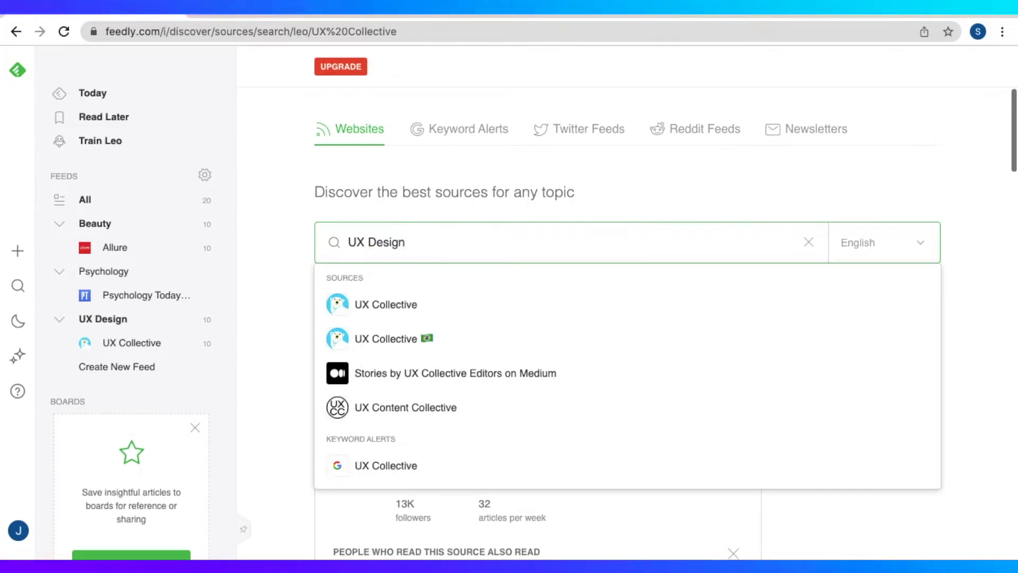
pyautogui.press('Return')
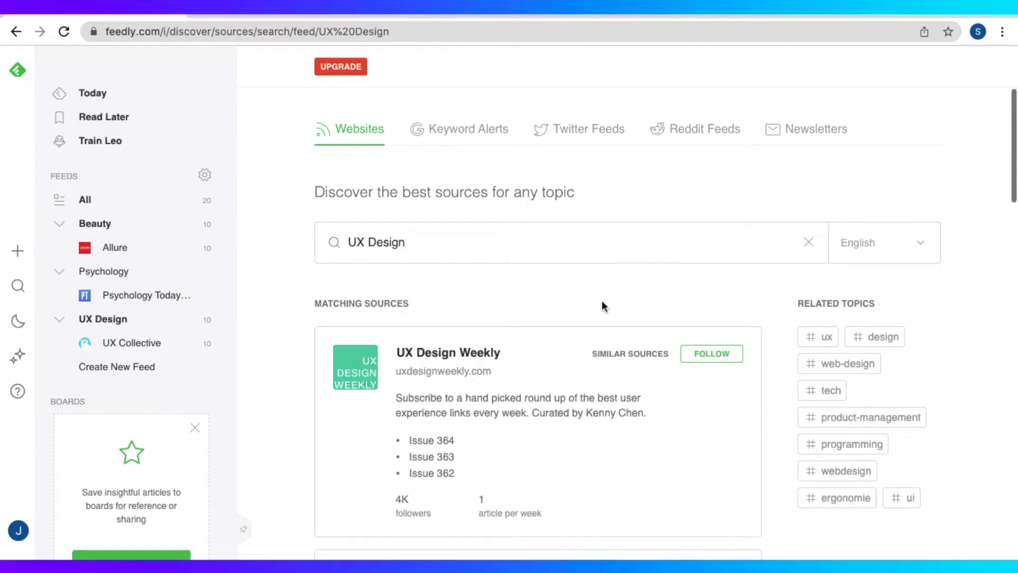
pyautogui.scroll(-5, 603, 301)
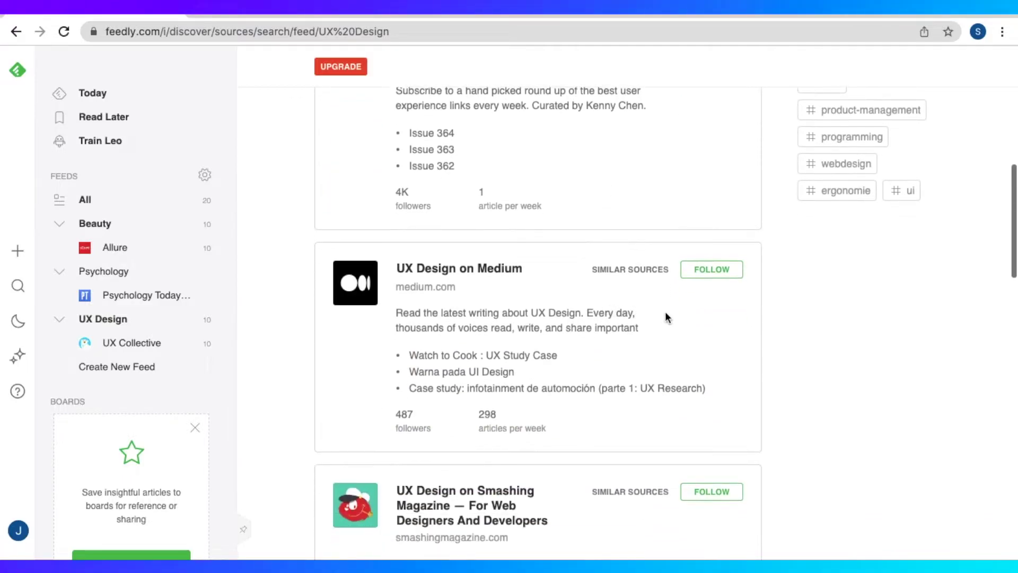
pyautogui.scroll(-15, 666, 314)
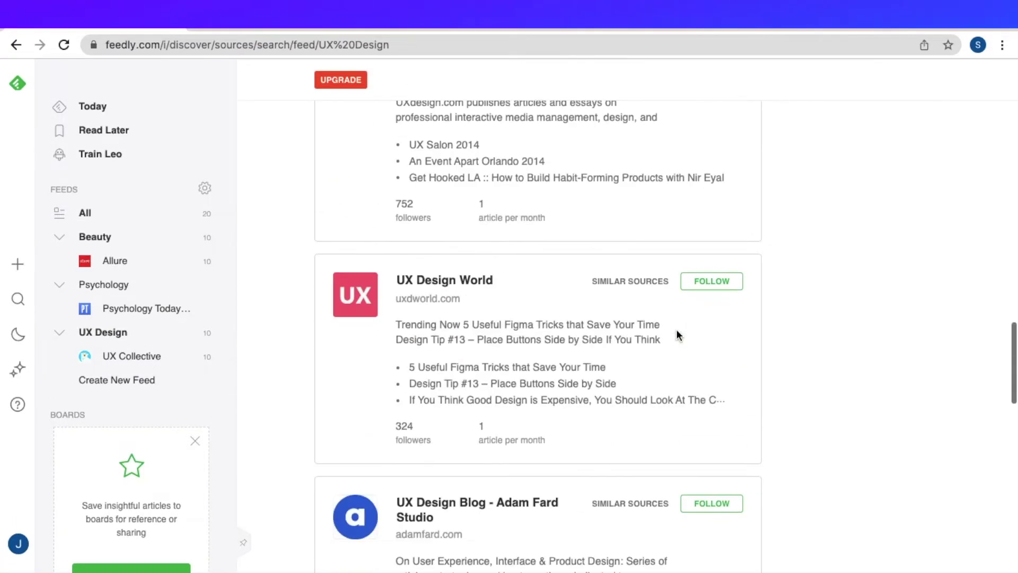
pyautogui.scroll(-15, 677, 328)
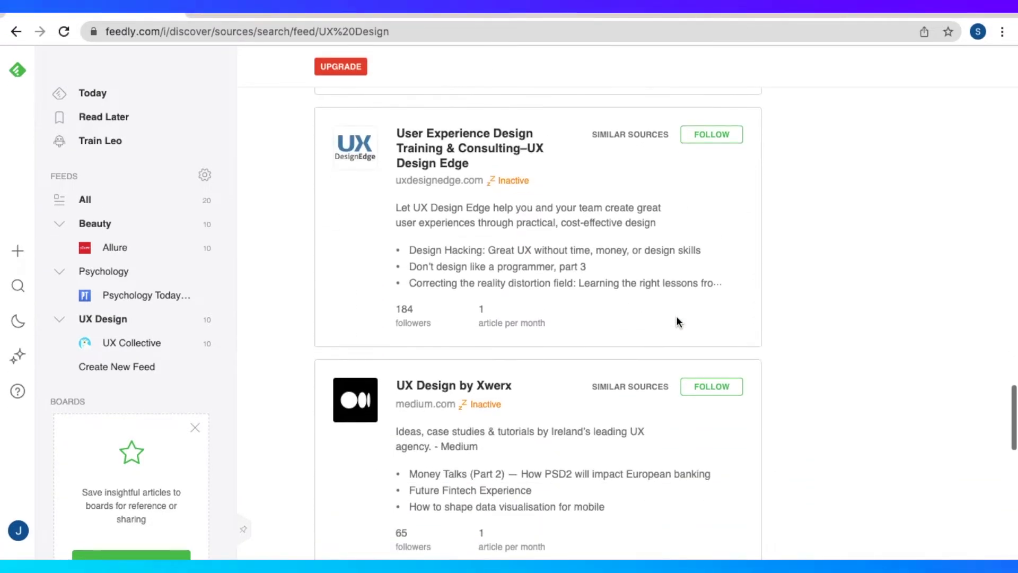
pyautogui.scroll(-12, 677, 321)
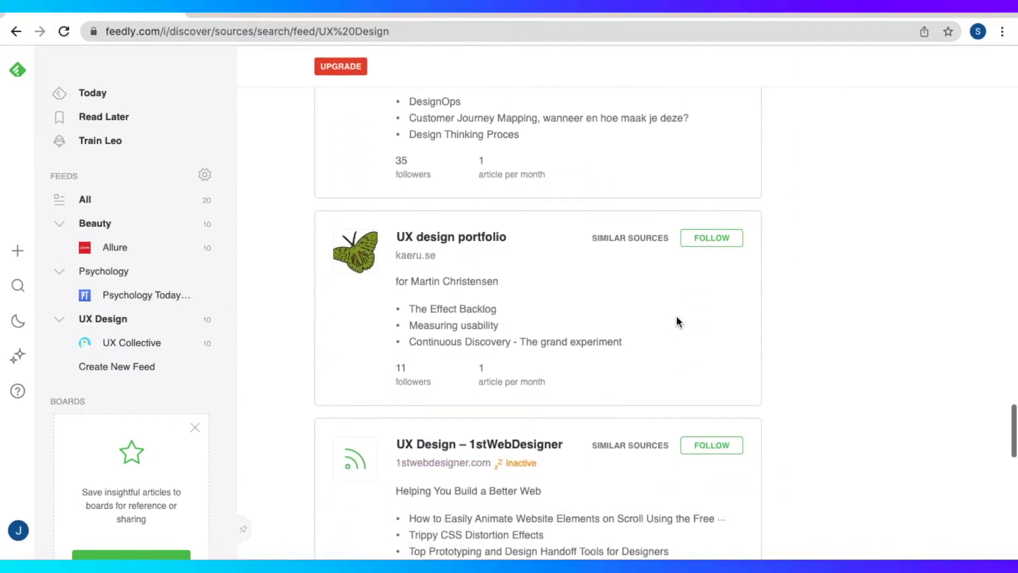
pyautogui.scroll(20, 678, 319)
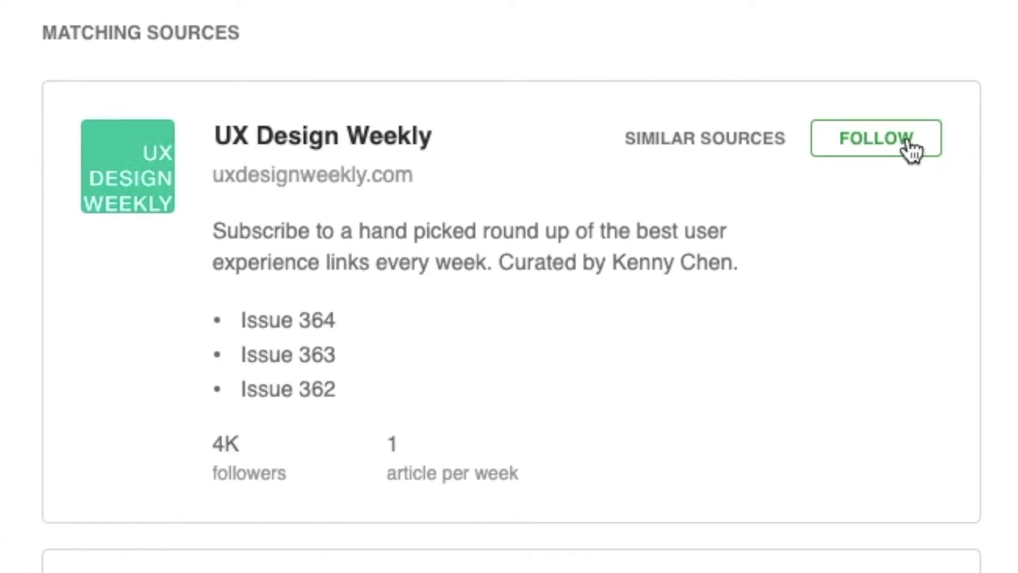
pyautogui.click(911, 150)
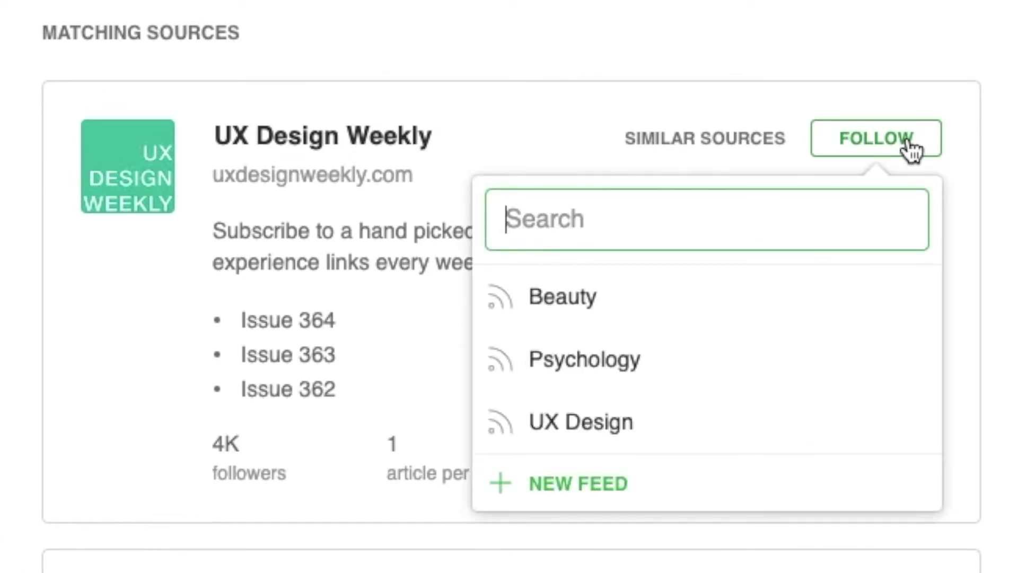
pyautogui.click(896, 424)
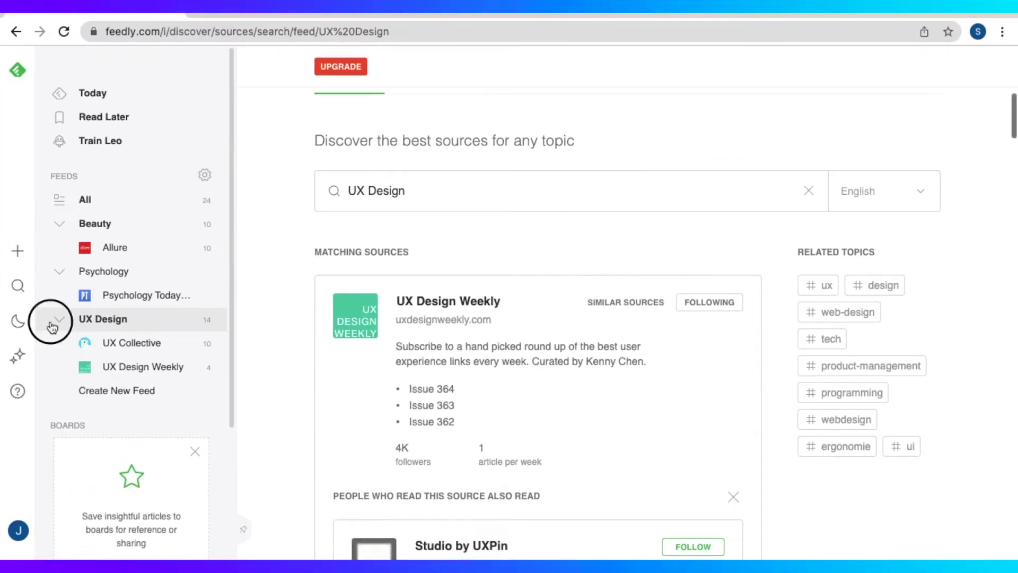
# Collapse the UX Design, Psychology and Beauty folders in the sidebar
pyautogui.click(52, 322)
pyautogui.click(57, 272)
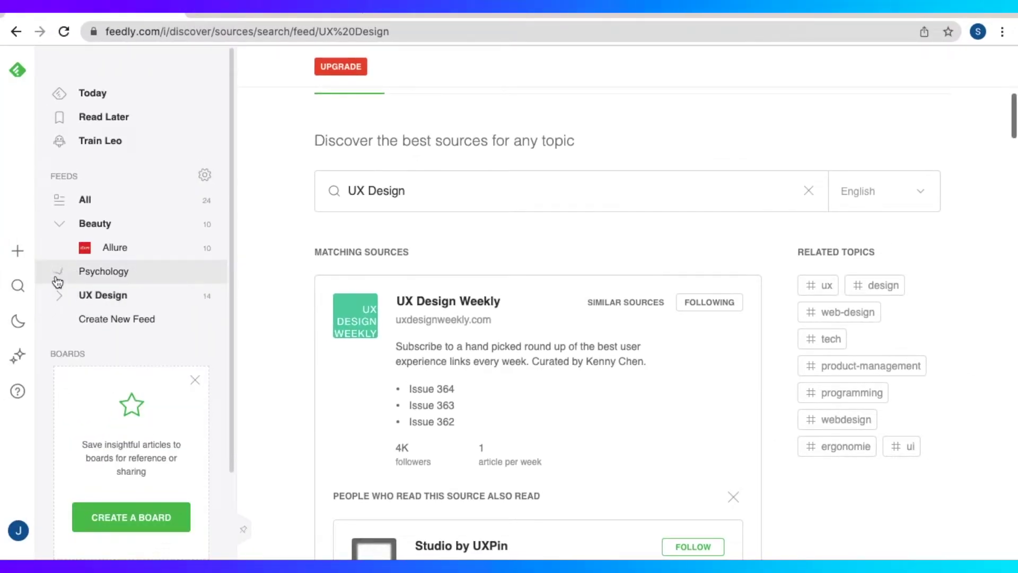
pyautogui.click(57, 224)
# Browse the Beauty, Psychology and UX Design feeds, ending on All Personal Feeds
pyautogui.click(30, 252)
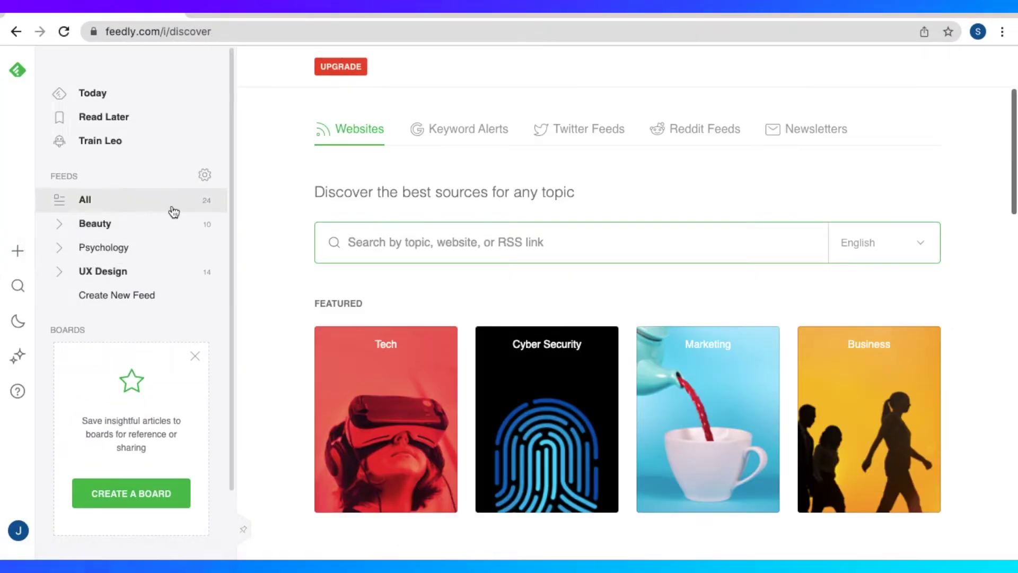
pyautogui.click(169, 228)
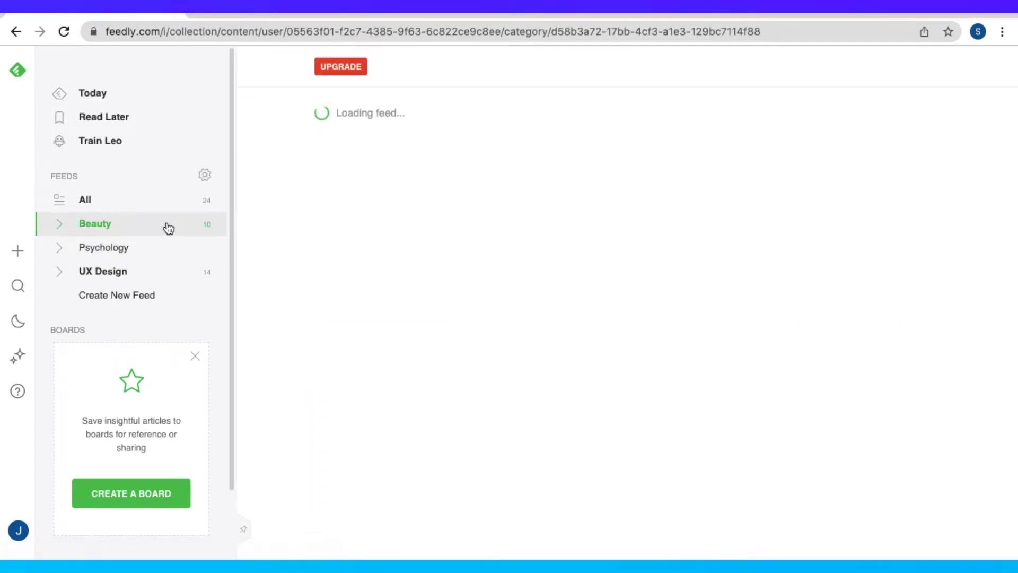
pyautogui.click(174, 256)
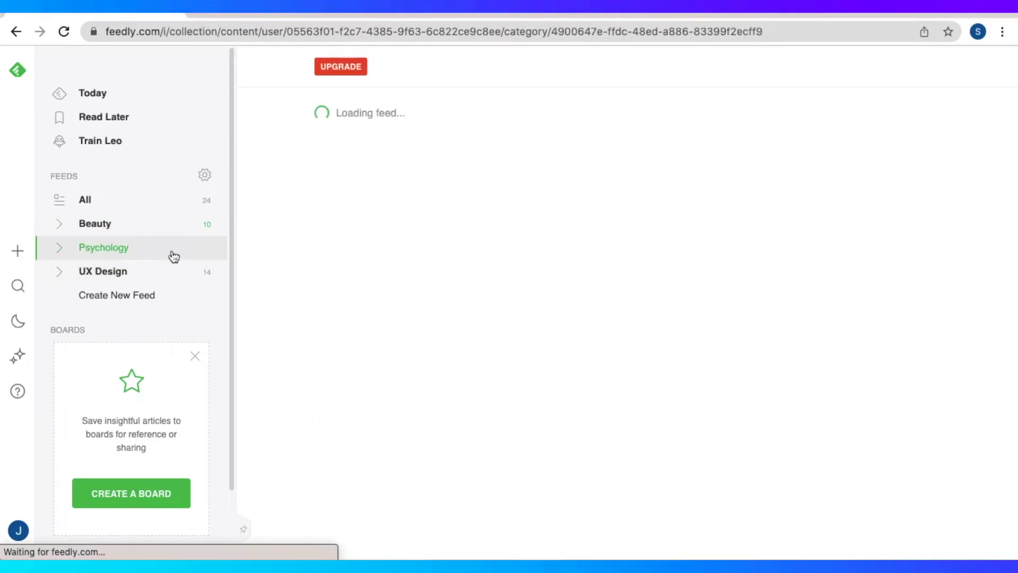
pyautogui.click(172, 274)
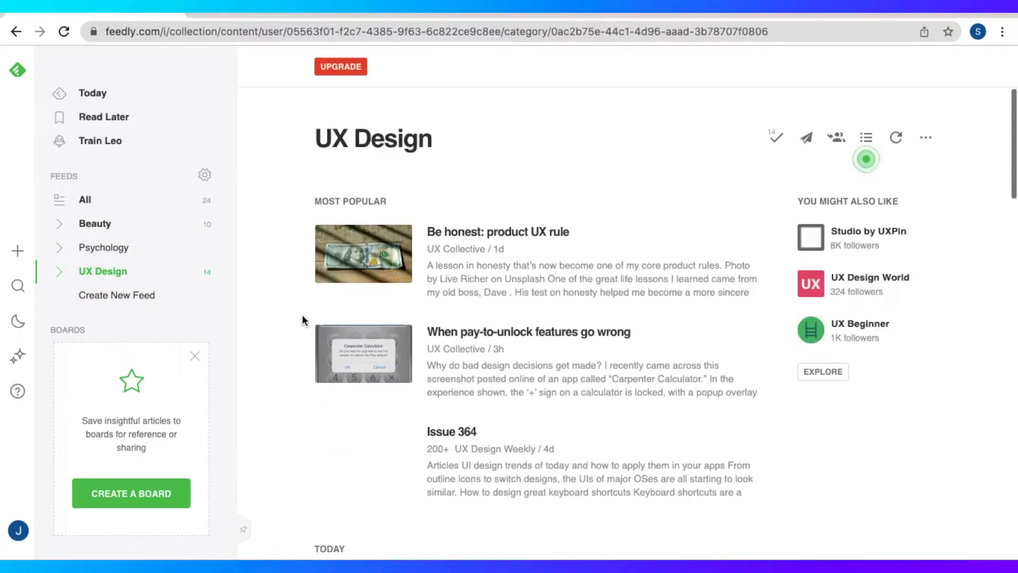
pyautogui.scroll(-3, 267, 238)
pyautogui.scroll(3, 255, 234)
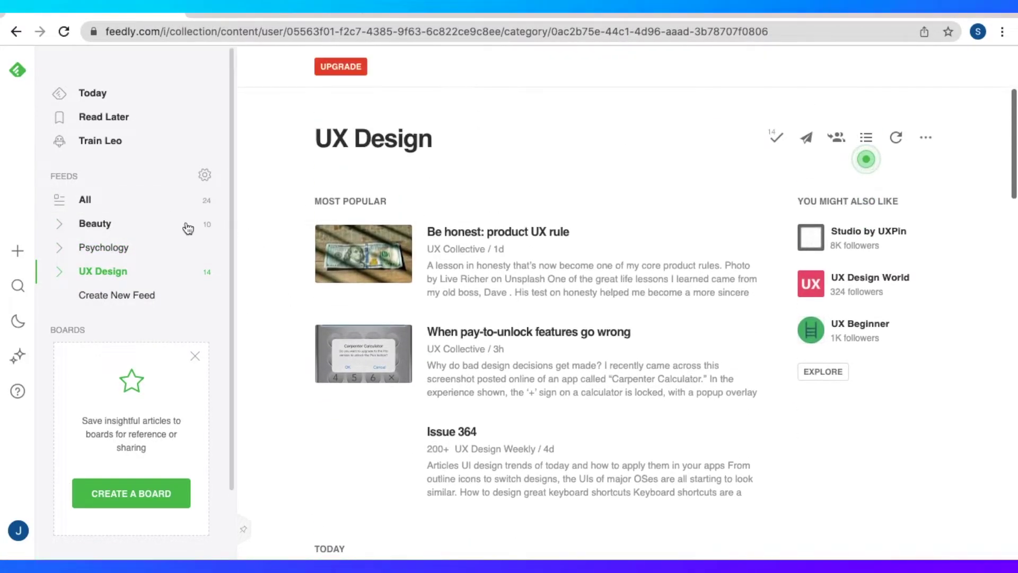
pyautogui.click(143, 210)
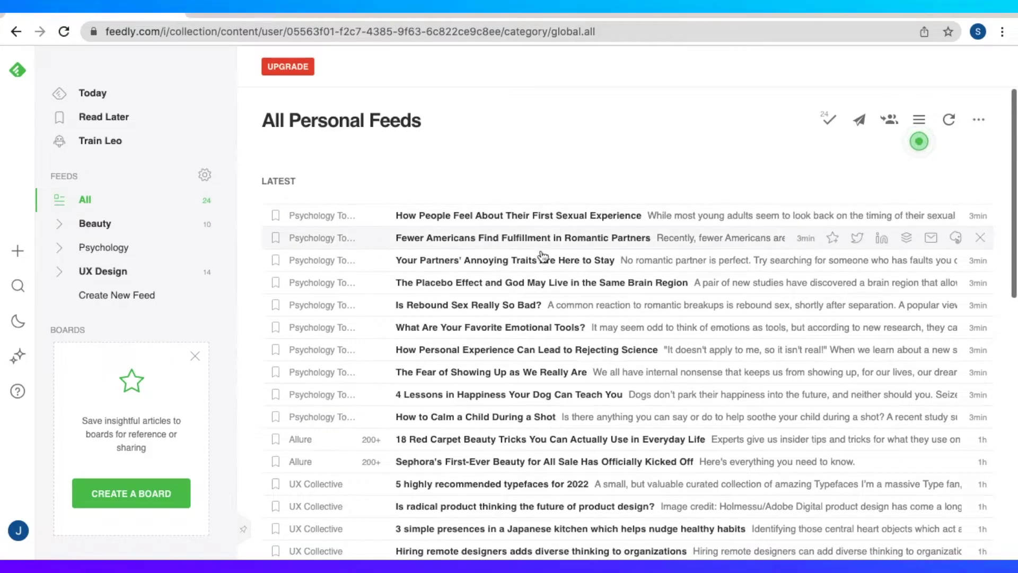
pyautogui.scroll(-5, 863, 235)
pyautogui.scroll(5, 863, 235)
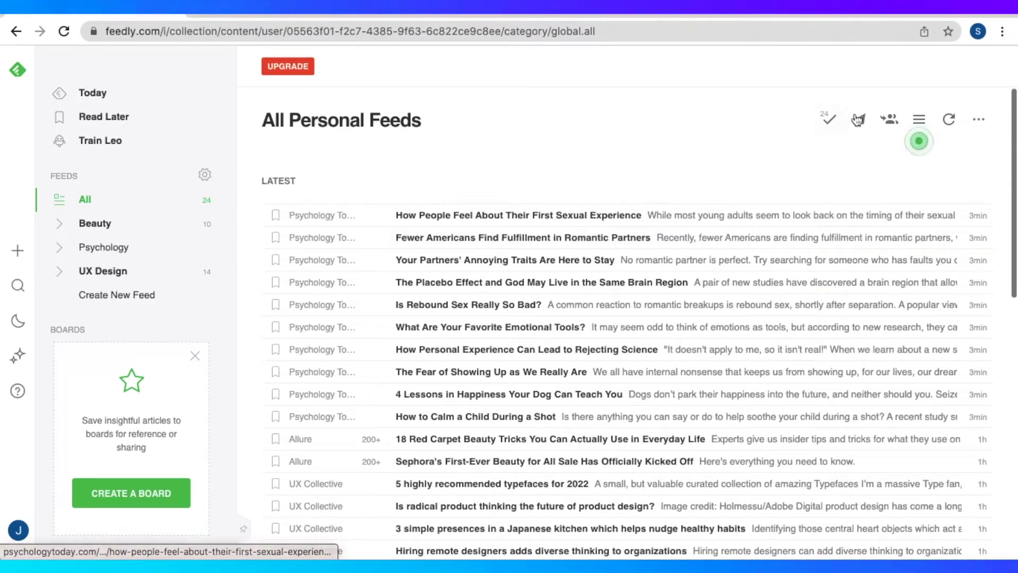
# Try the magazine and card layouts, then set All Personal Feeds to Article View
pyautogui.click(916, 122)
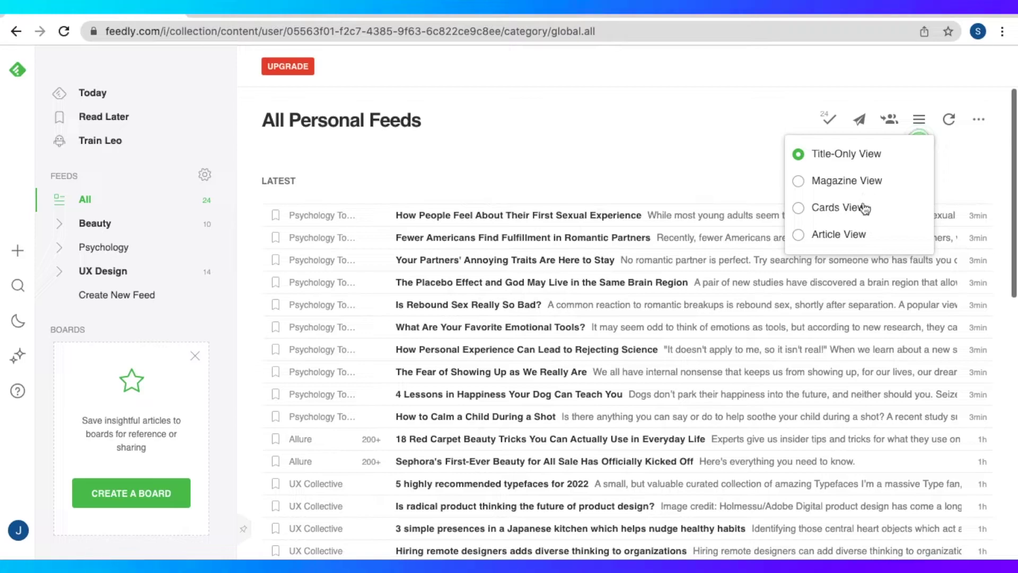
pyautogui.click(865, 182)
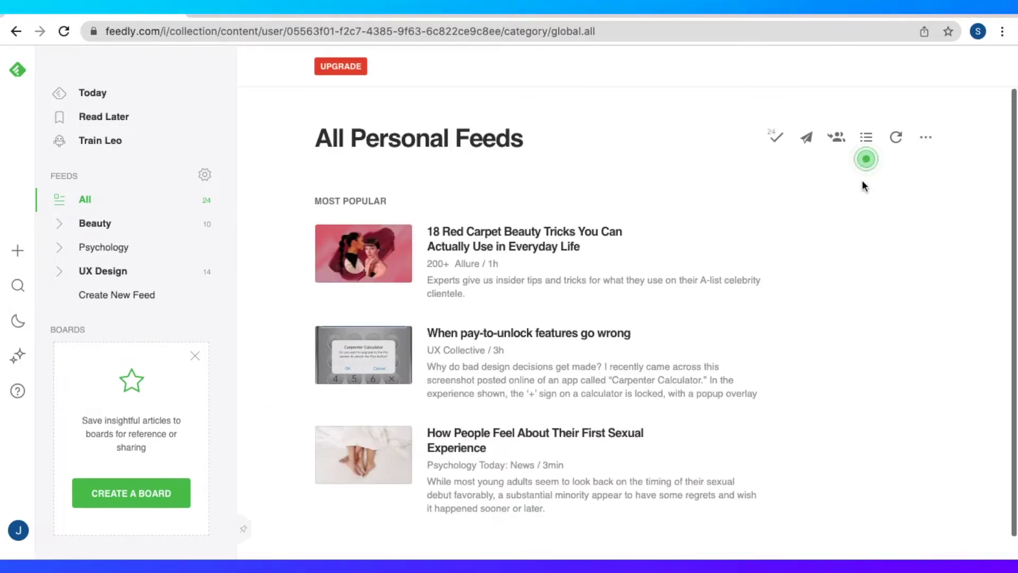
pyautogui.click(870, 139)
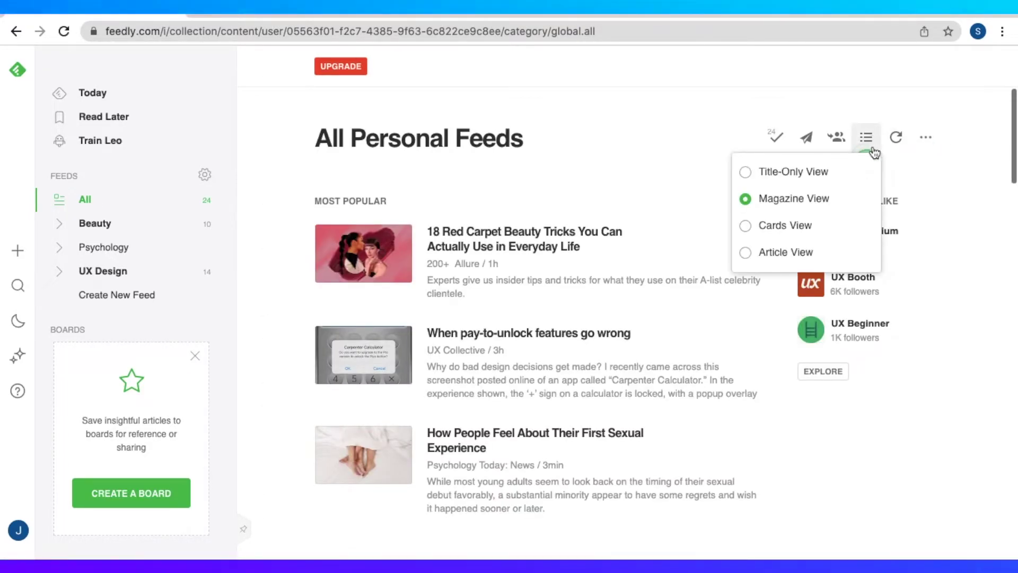
pyautogui.click(808, 225)
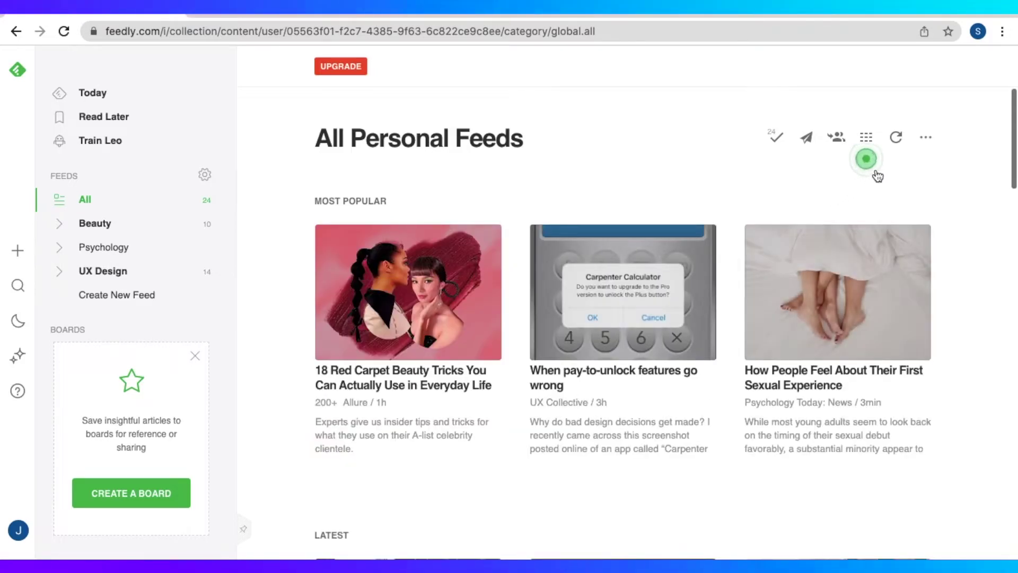
pyautogui.scroll(-1, 626, 275)
pyautogui.scroll(-5, 626, 275)
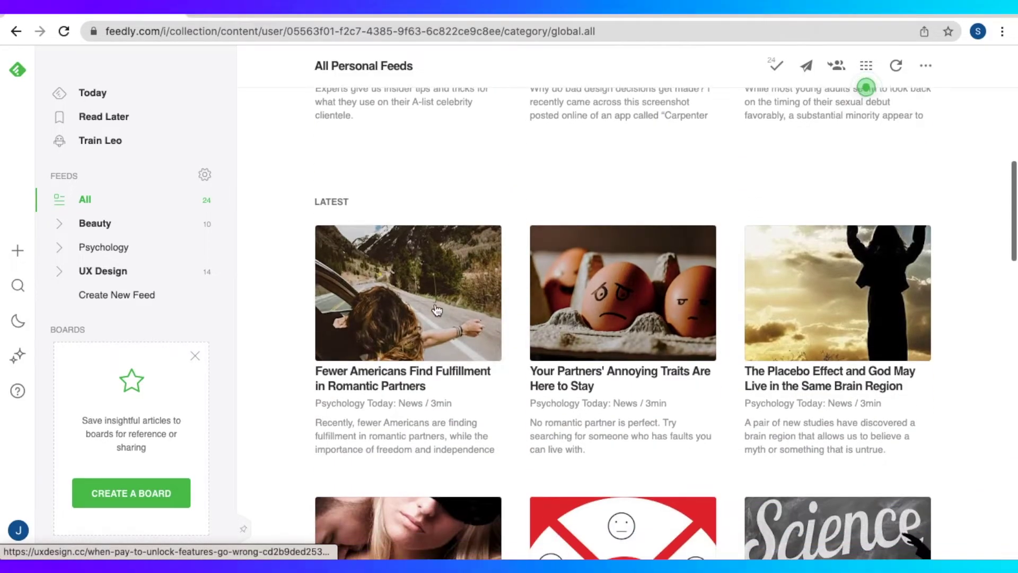
pyautogui.scroll(5, 756, 293)
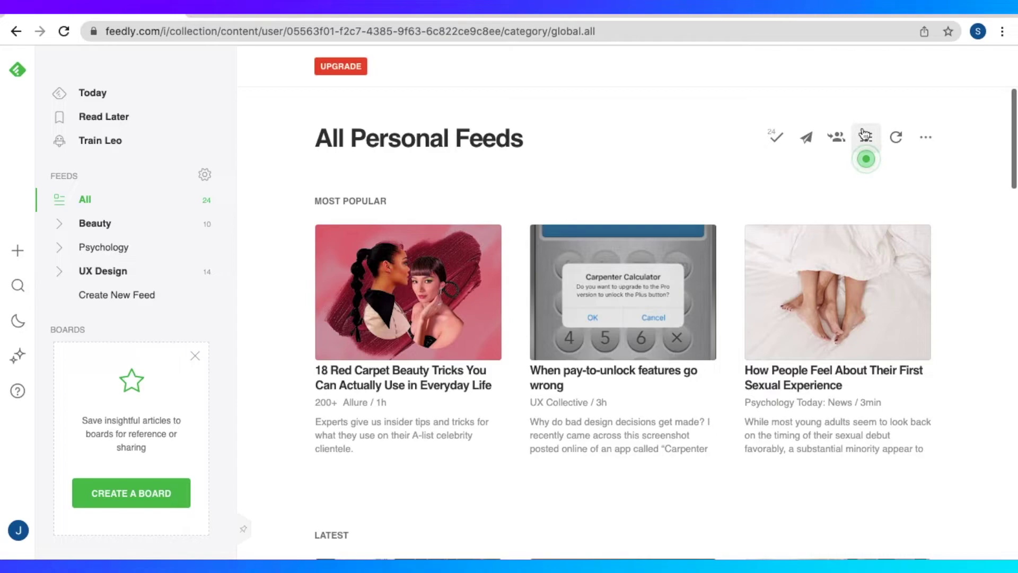
pyautogui.click(866, 137)
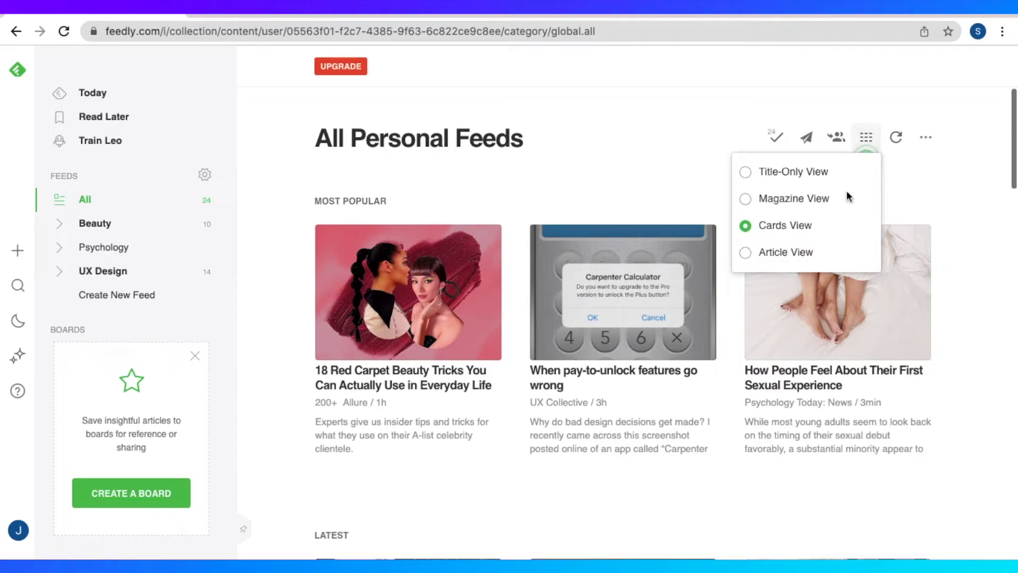
pyautogui.click(784, 265)
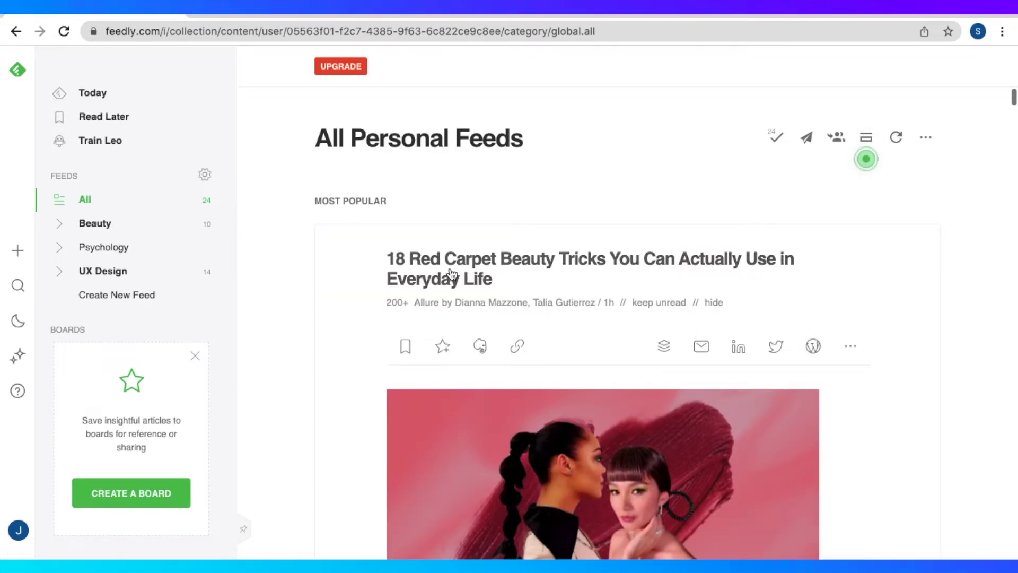
pyautogui.scroll(-3, 449, 268)
pyautogui.scroll(3, 448, 268)
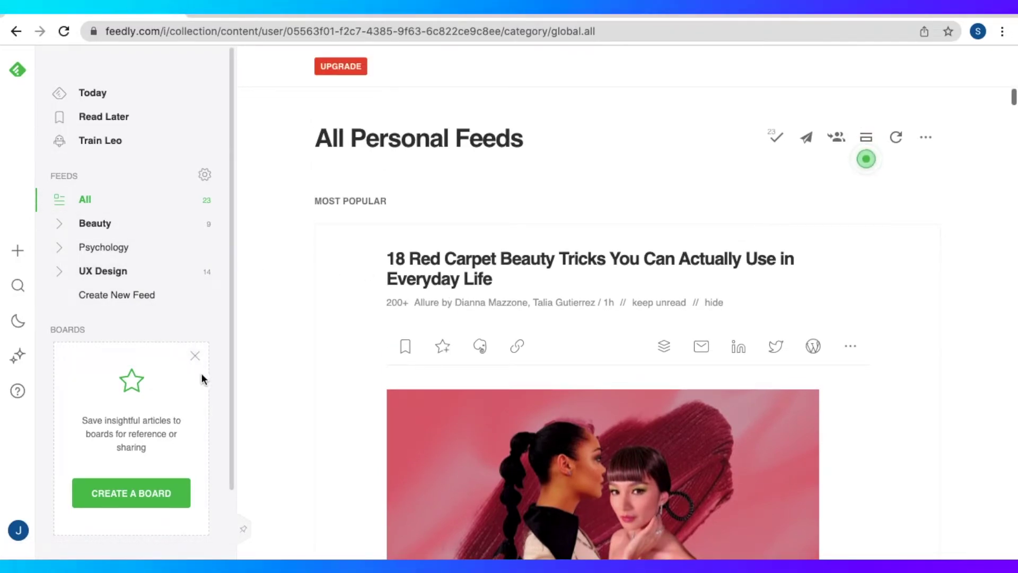
# Go to Discover via the + icon and scroll through its source categories
pyautogui.click(17, 250)
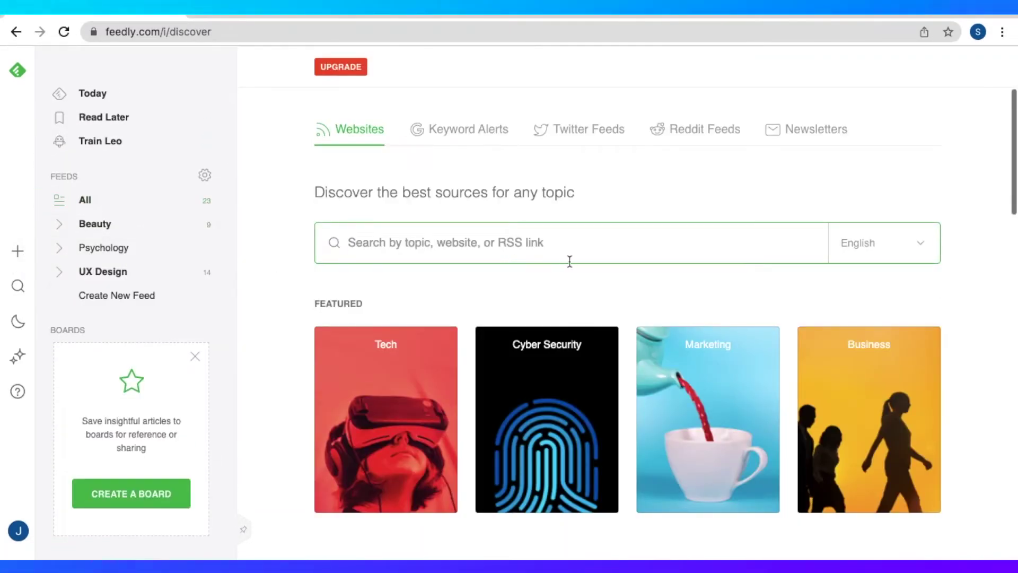
pyautogui.scroll(-4, 989, 269)
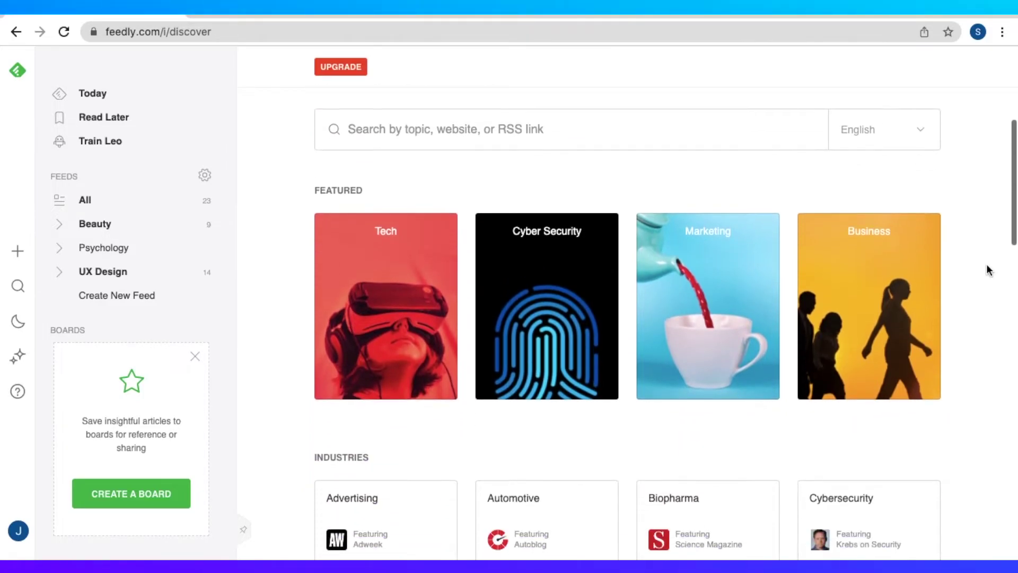
pyautogui.scroll(-5, 988, 269)
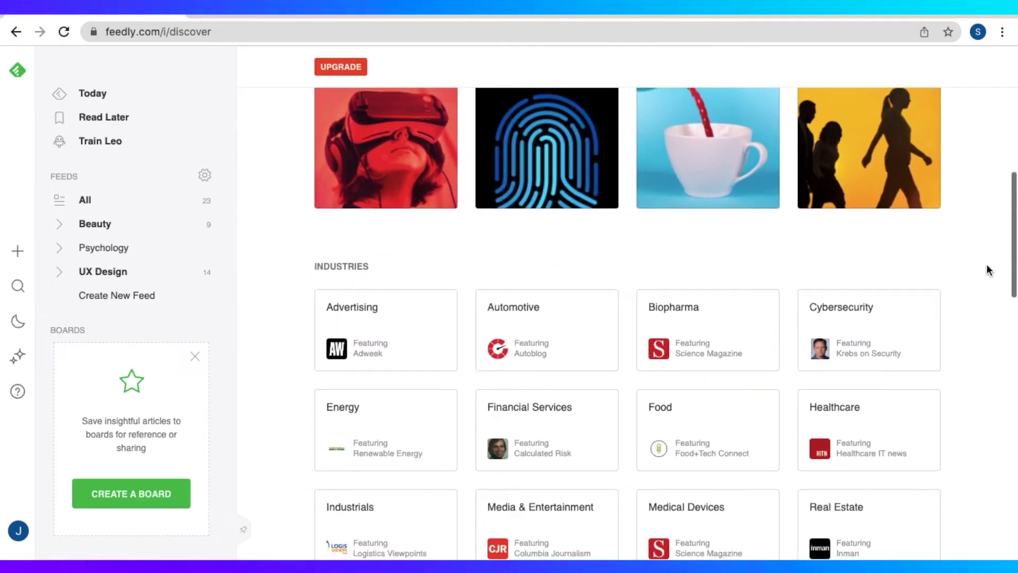
pyautogui.scroll(-3, 988, 270)
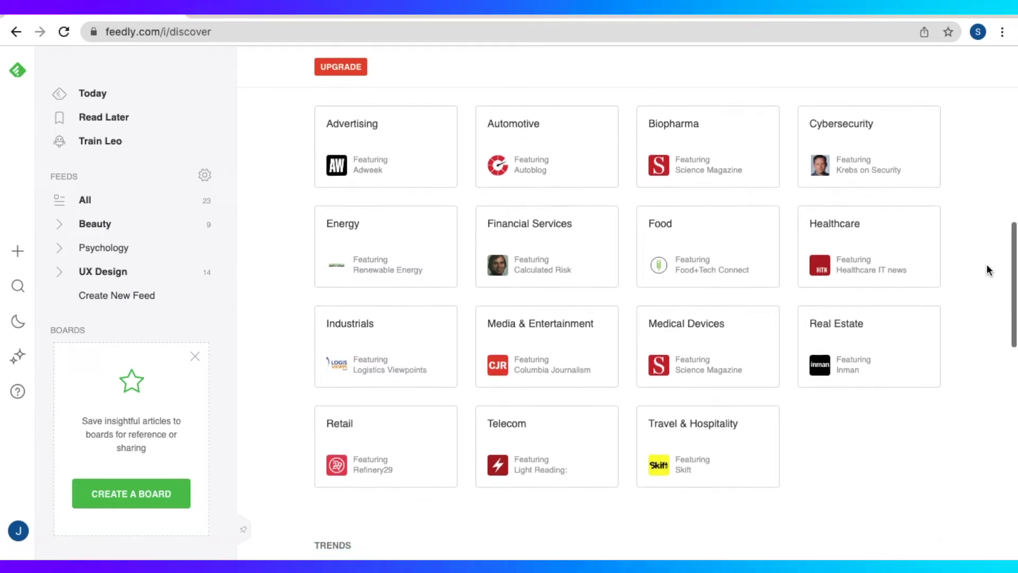
pyautogui.scroll(-4, 989, 269)
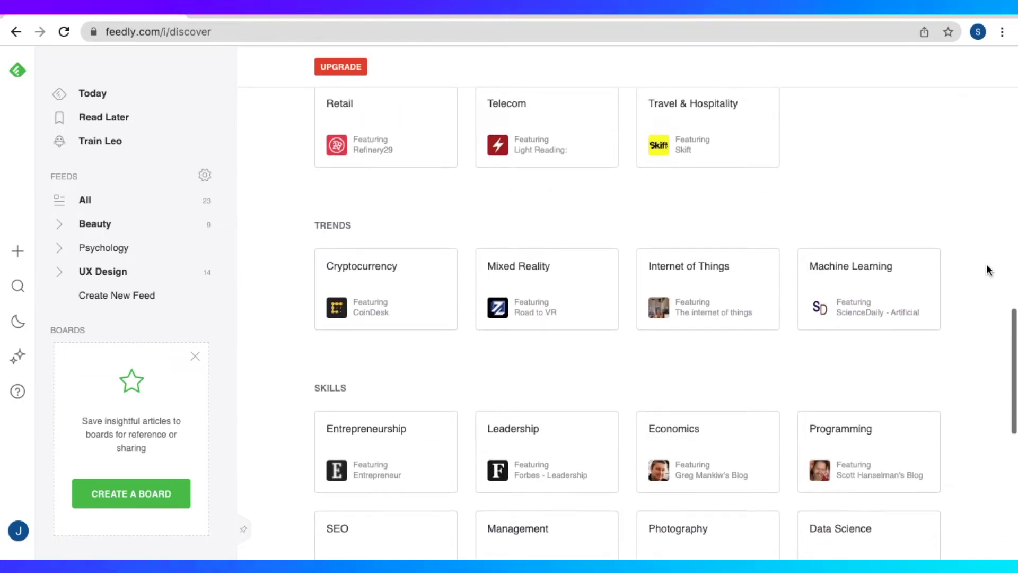
pyautogui.scroll(-3, 989, 269)
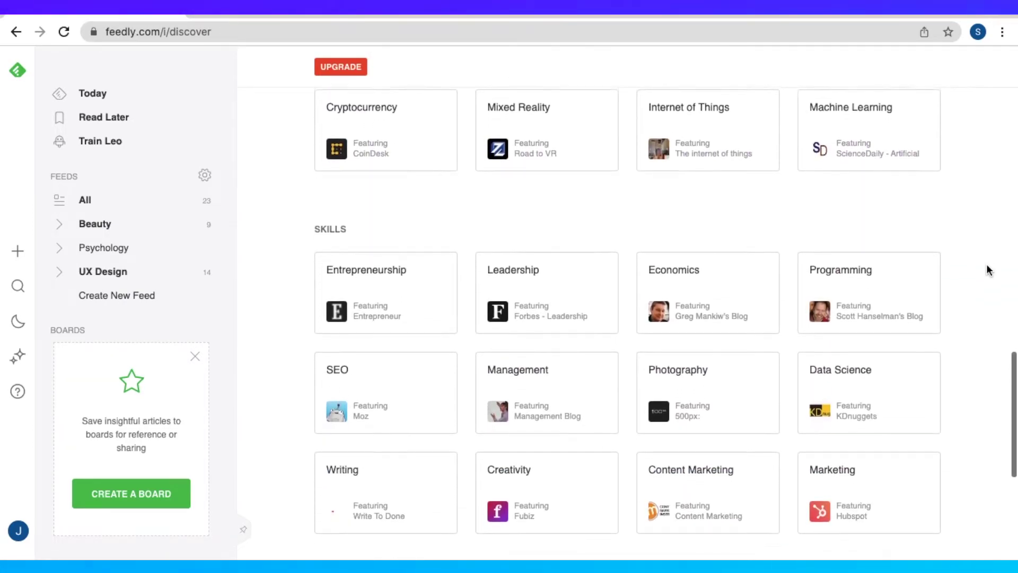
pyautogui.scroll(-3, 989, 269)
pyautogui.scroll(-3, 989, 269)
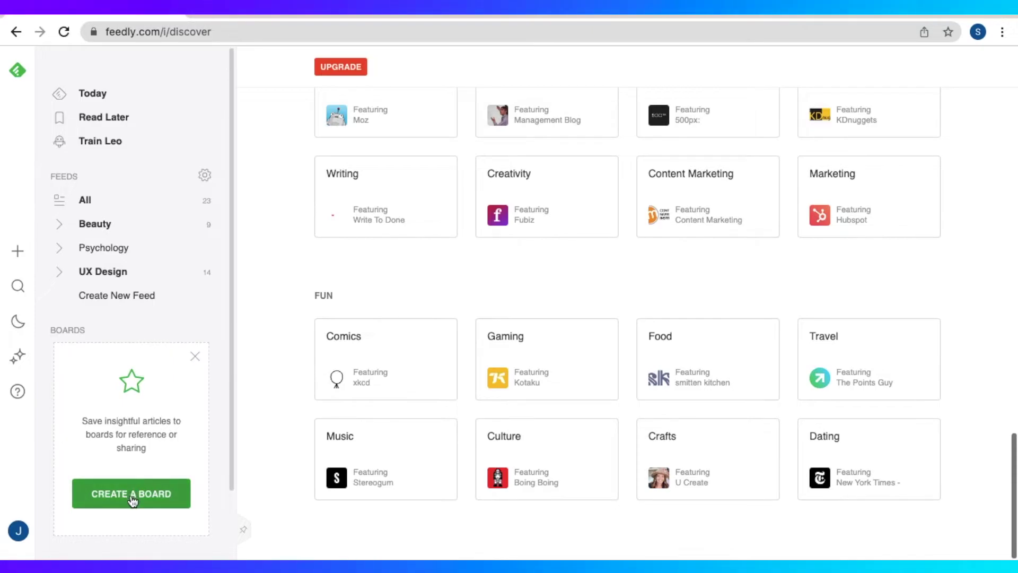
pyautogui.scroll(10, 285, 324)
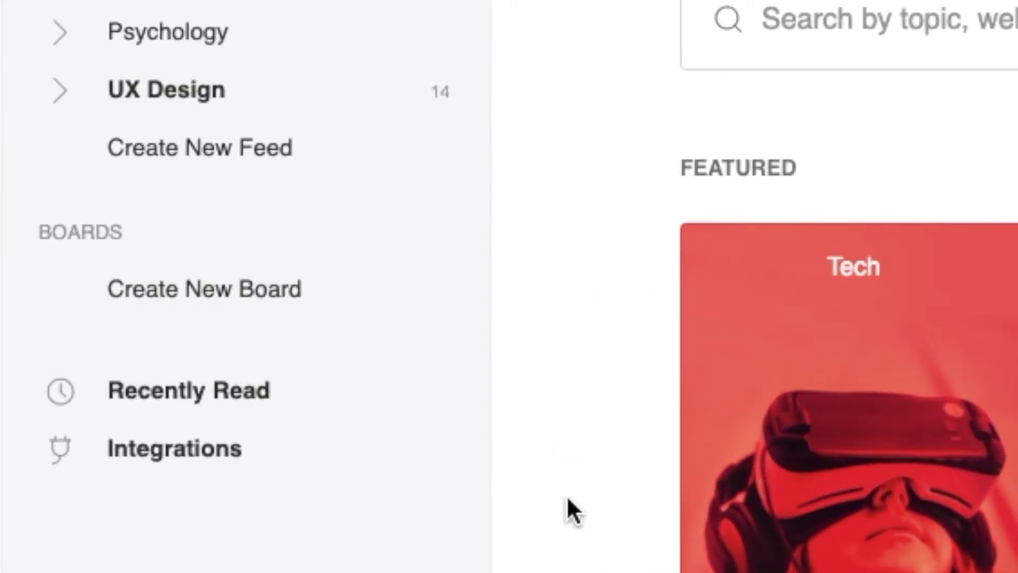
# Create the private NFT board with description 'Trends and news on NFT'
pyautogui.click(333, 302)
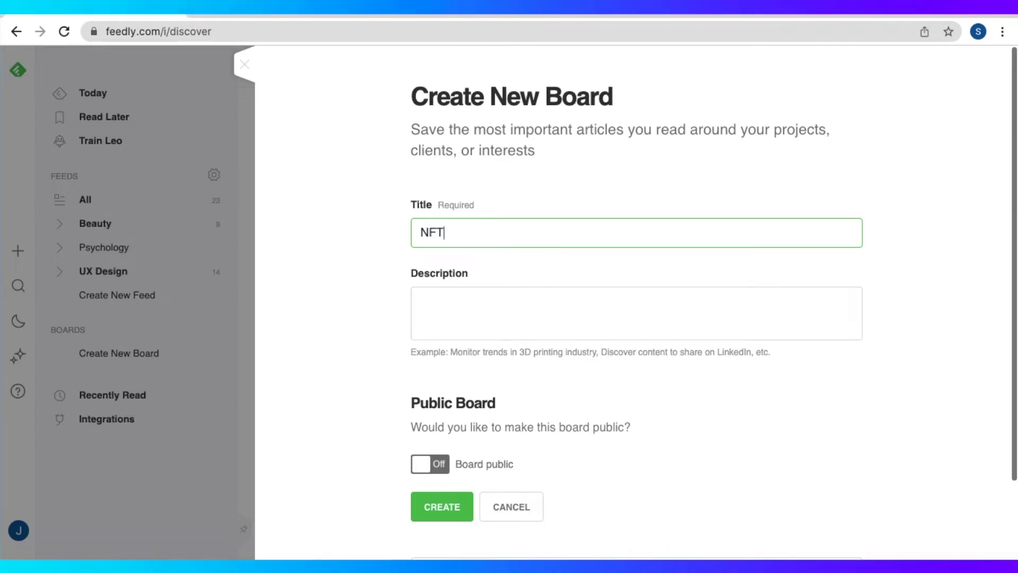
pyautogui.click(461, 316)
pyautogui.write('T')
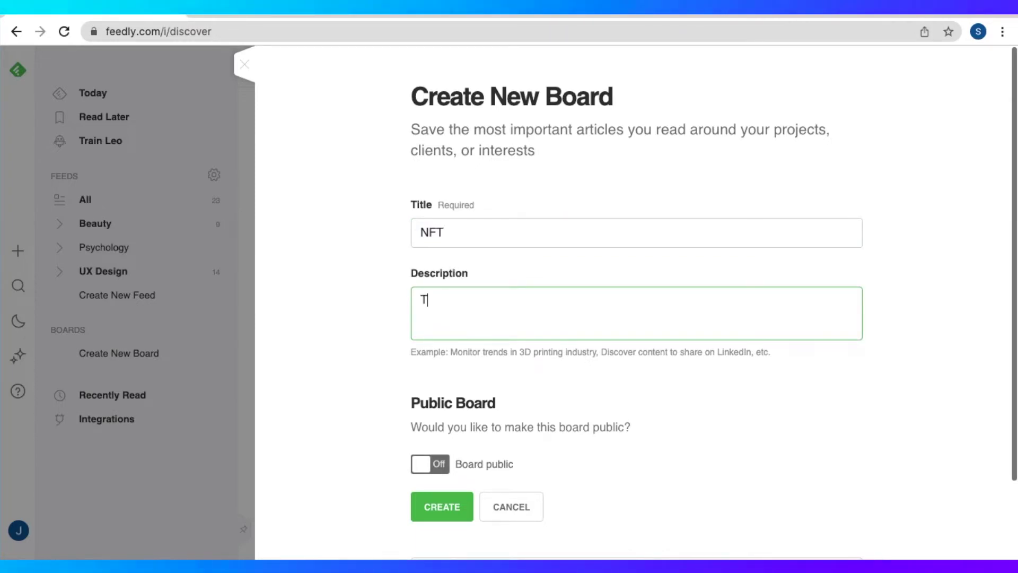
pyautogui.write('rends and news on NFT')
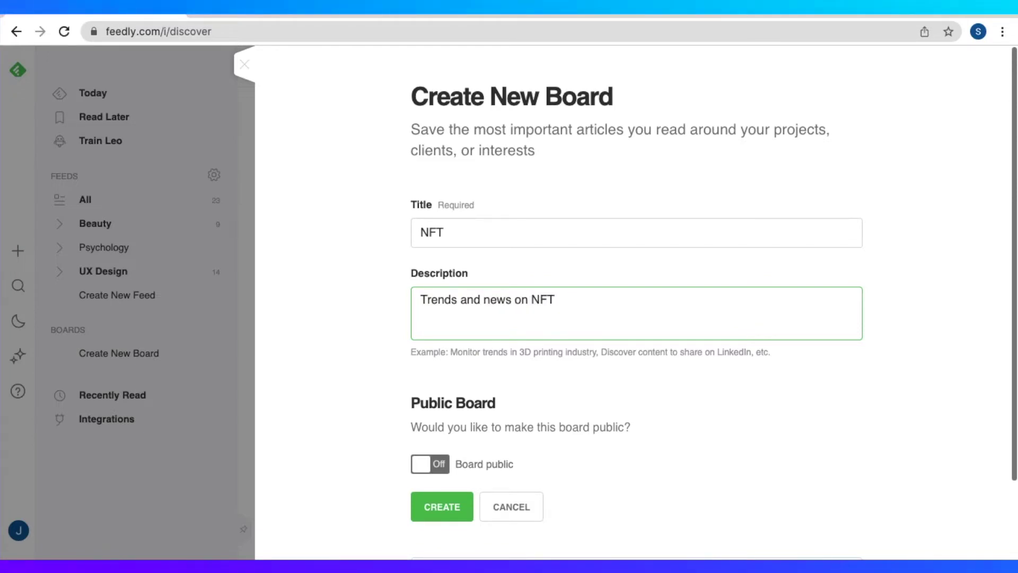
pyautogui.scroll(-2, 503, 370)
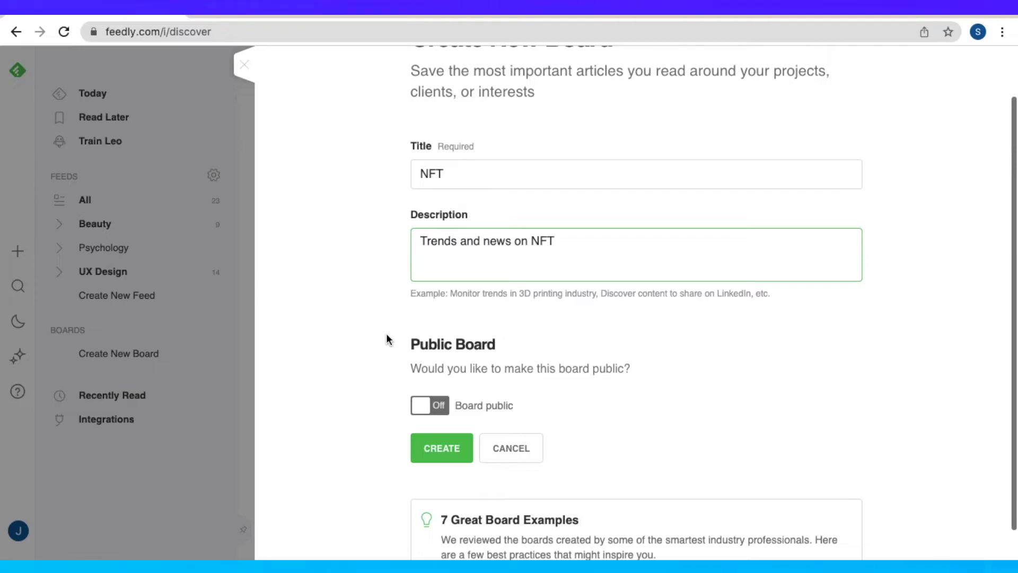
pyautogui.scroll(-1, 552, 354)
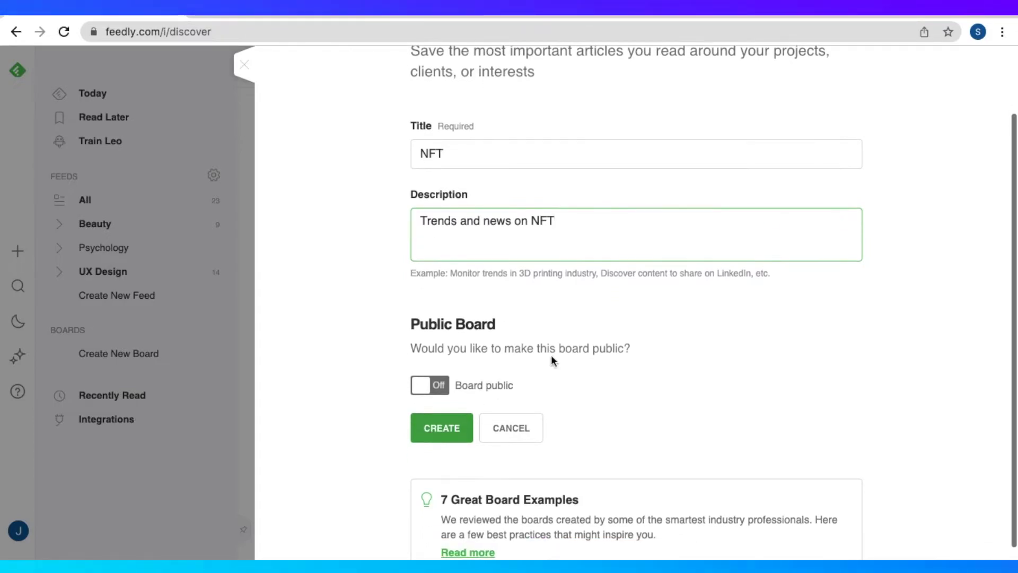
pyautogui.click(442, 436)
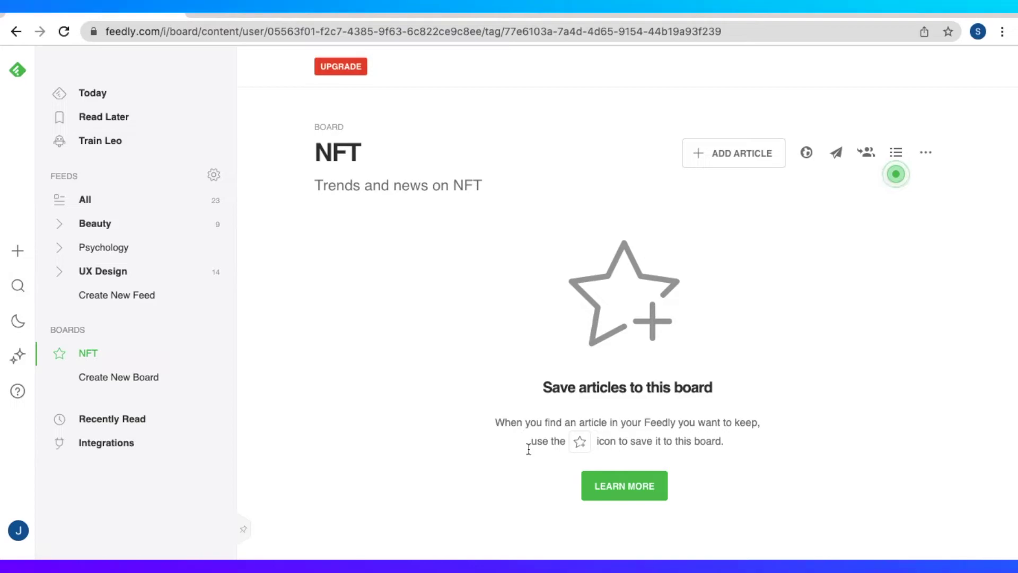
# From the UX Design feed, save 'The underlying motivations of NFT trading' to the NFT board
pyautogui.click(176, 278)
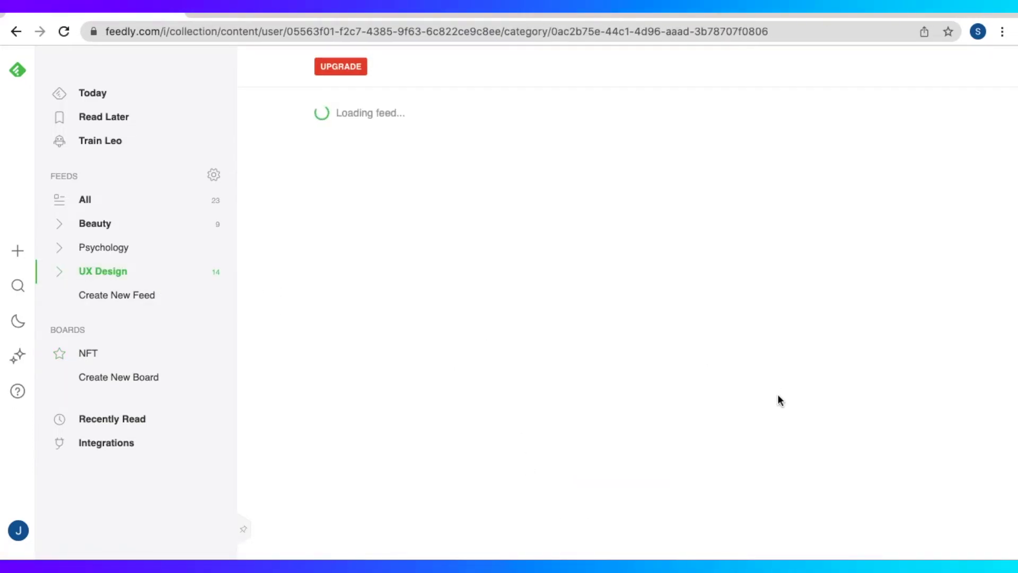
pyautogui.scroll(-5, 917, 371)
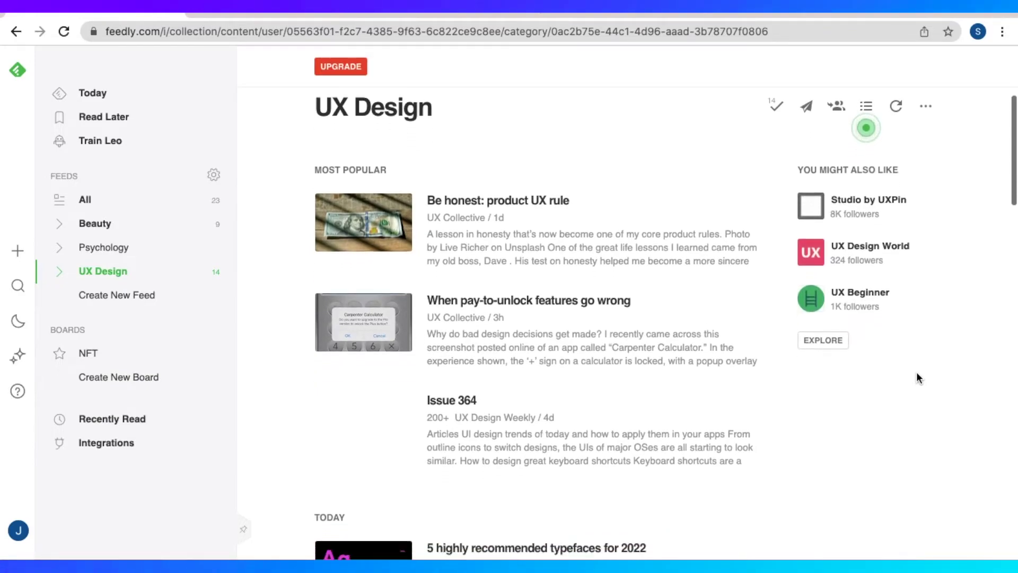
pyautogui.scroll(-10, 918, 378)
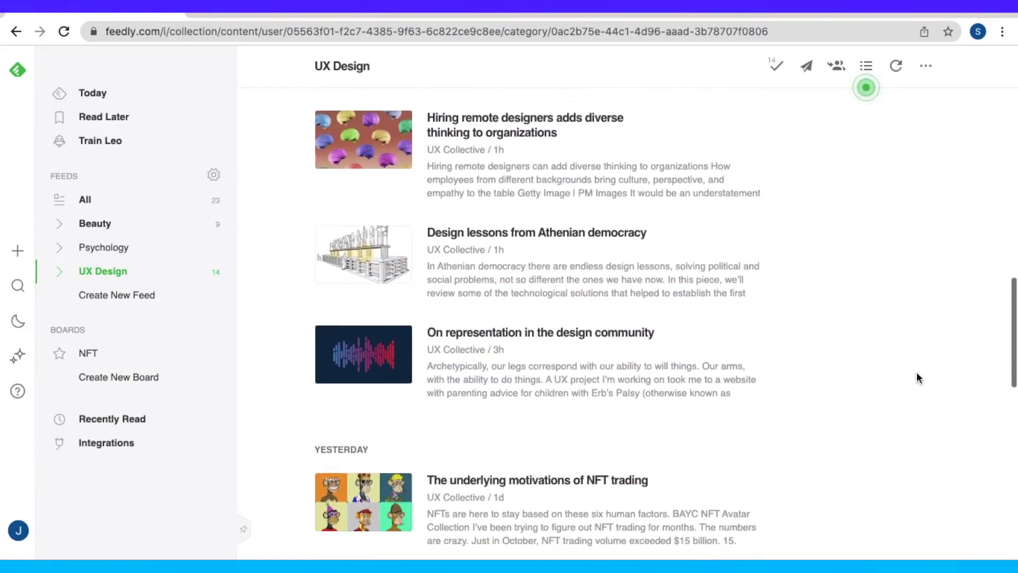
pyautogui.scroll(-2, 666, 471)
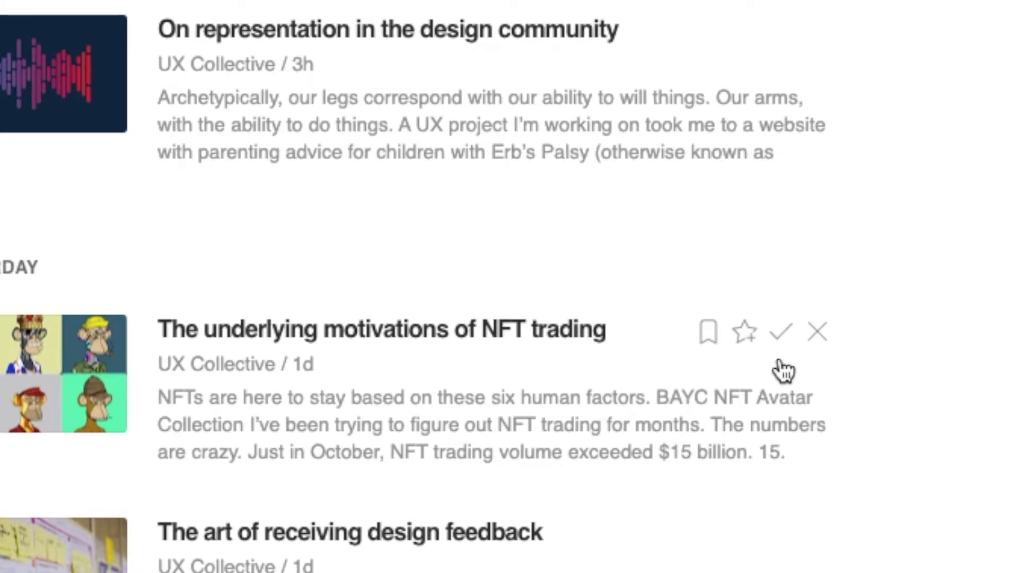
pyautogui.click(745, 335)
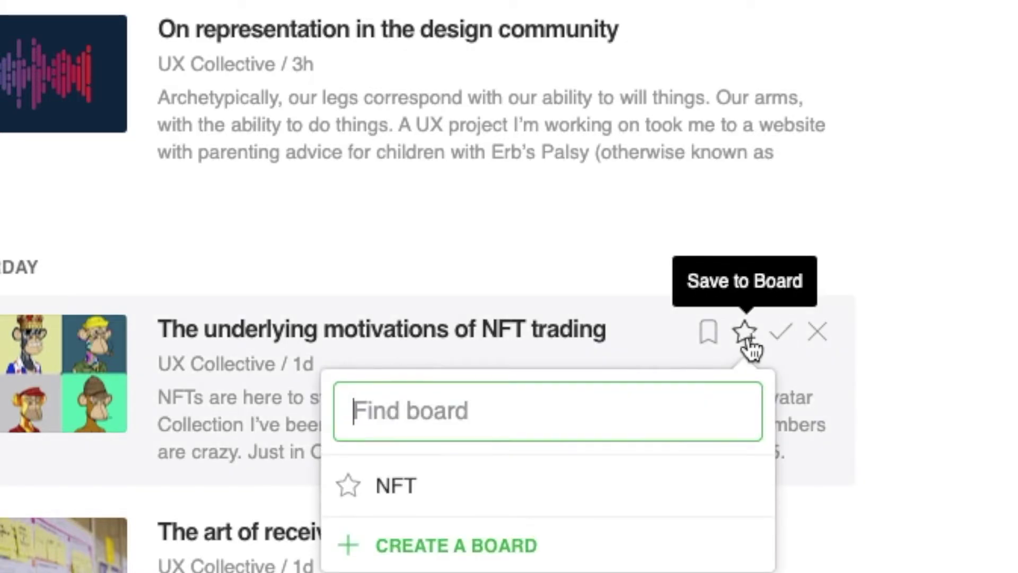
pyautogui.scroll(-1, 554, 463)
pyautogui.moveTo(546, 480)
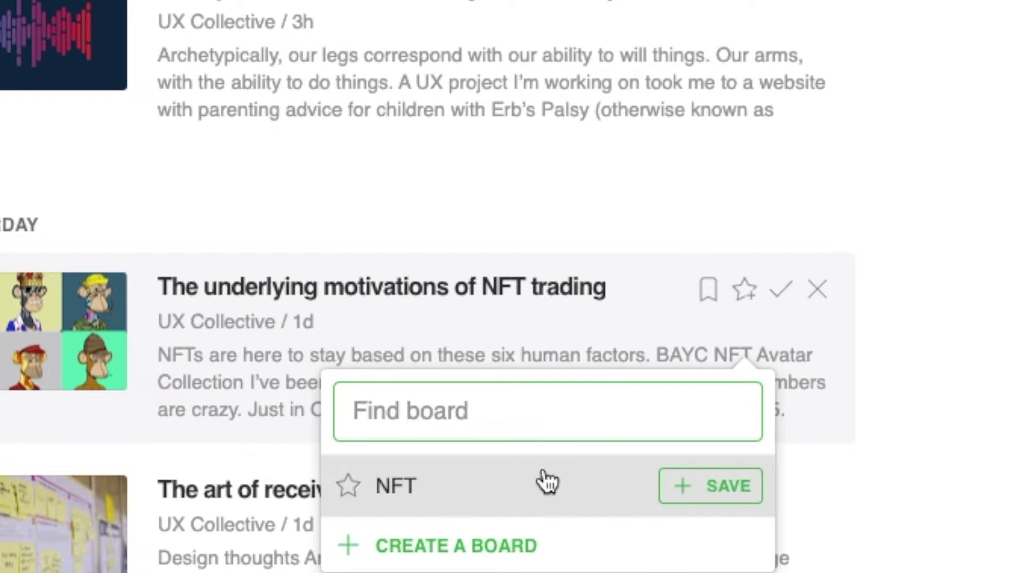
pyautogui.click(724, 493)
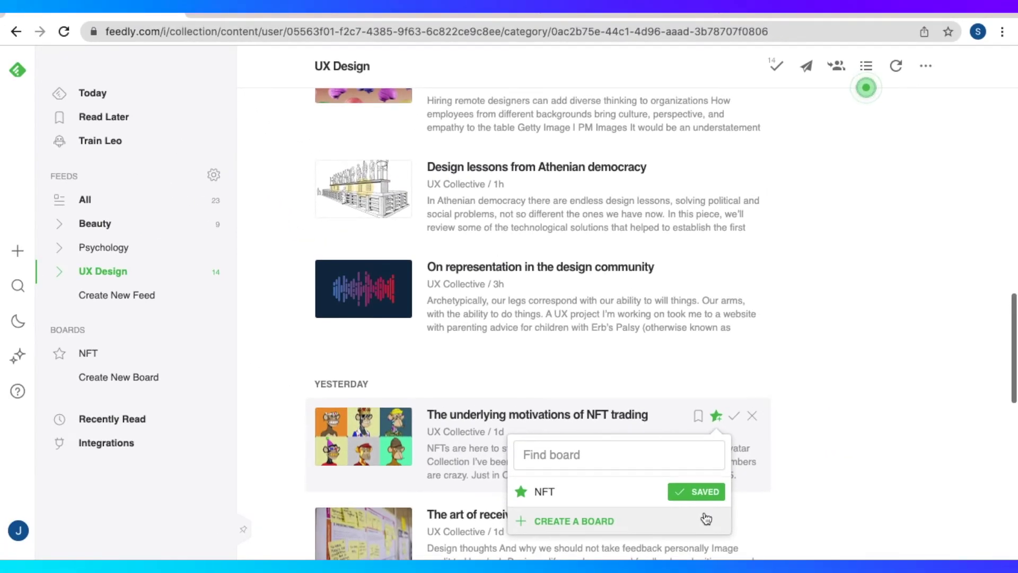
pyautogui.click(851, 380)
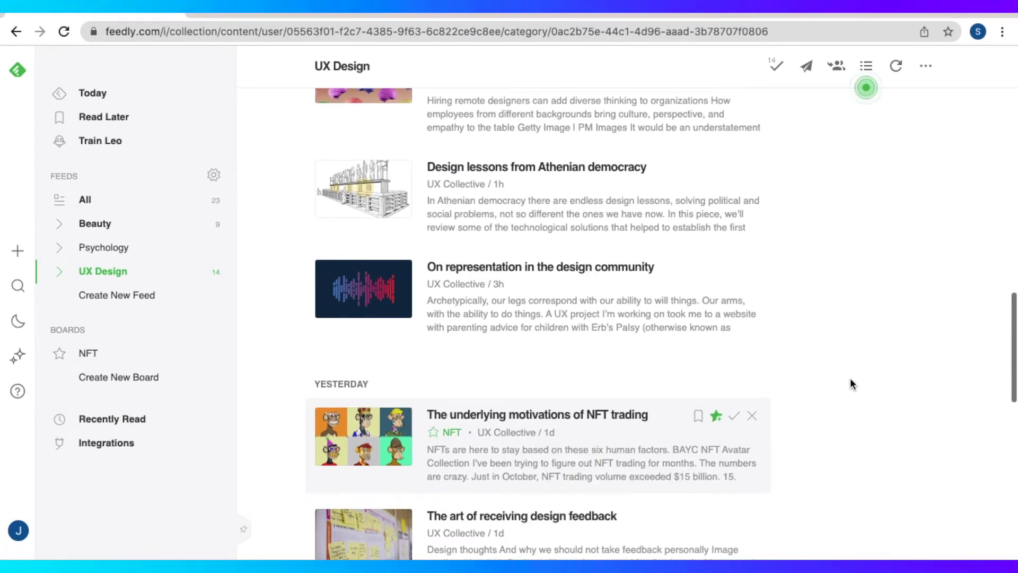
# Open the NFT board and add the NFT trading article to Read later
pyautogui.click(132, 355)
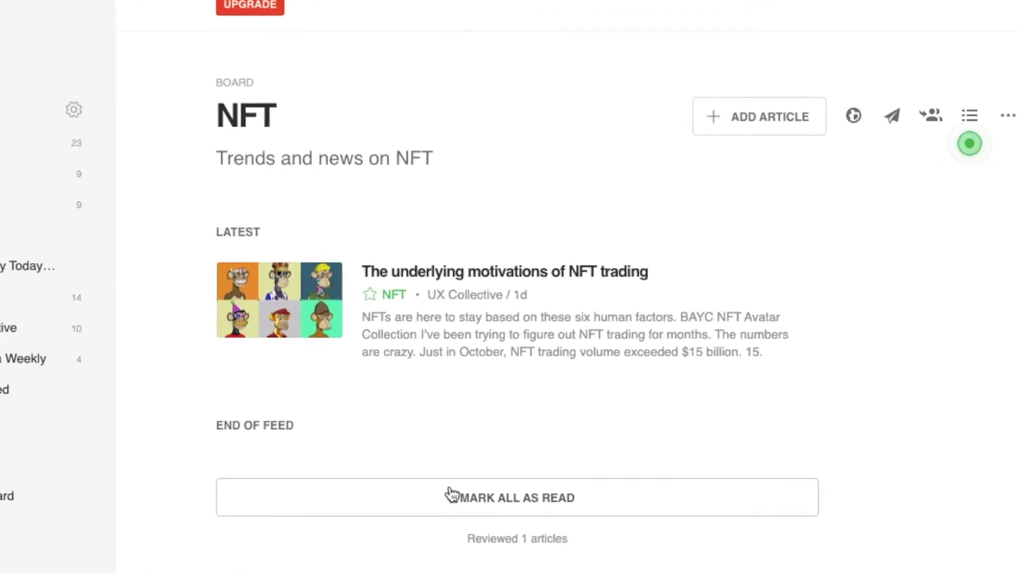
pyautogui.moveTo(560, 293)
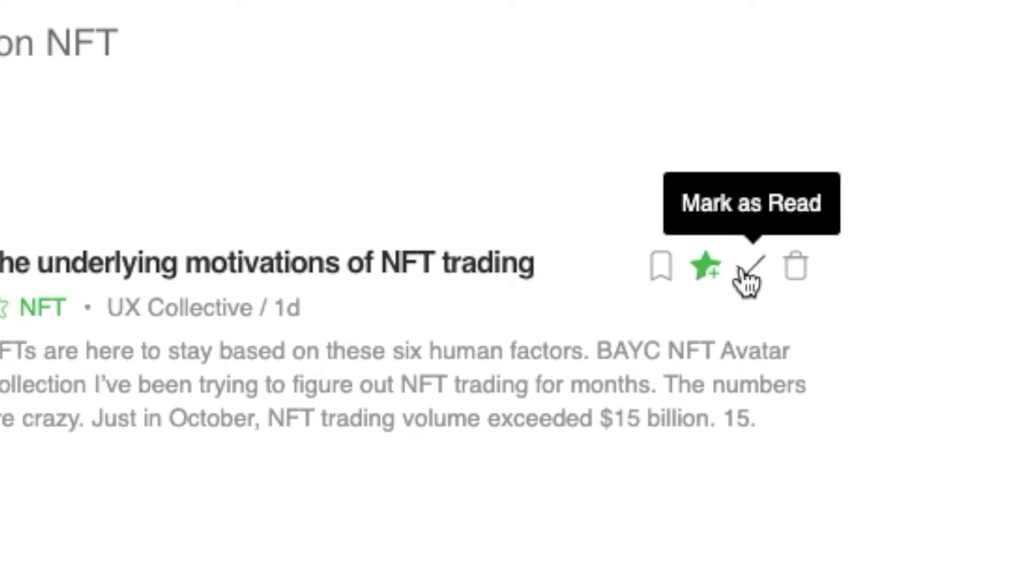
pyautogui.click(667, 275)
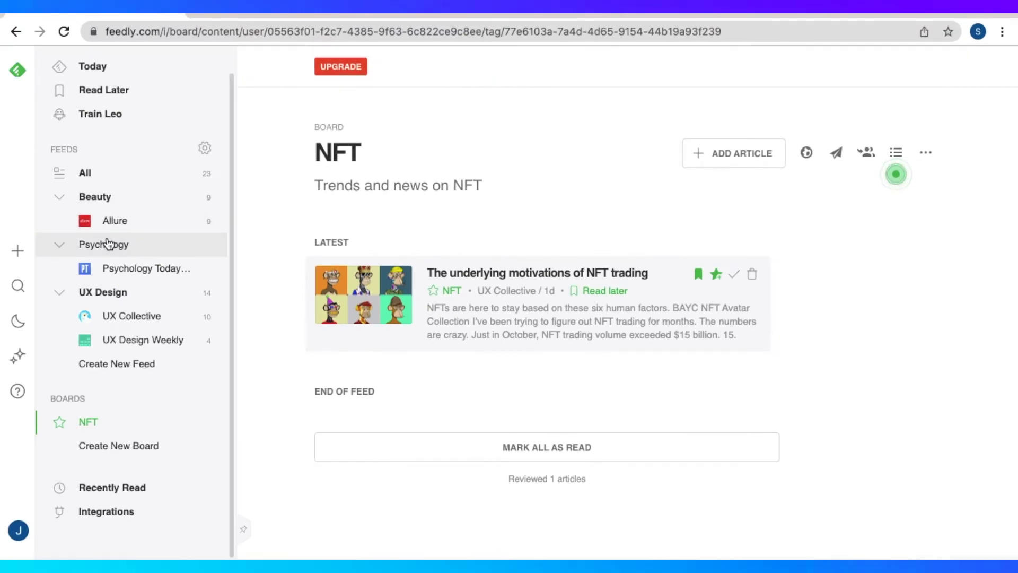
pyautogui.scroll(1, 109, 244)
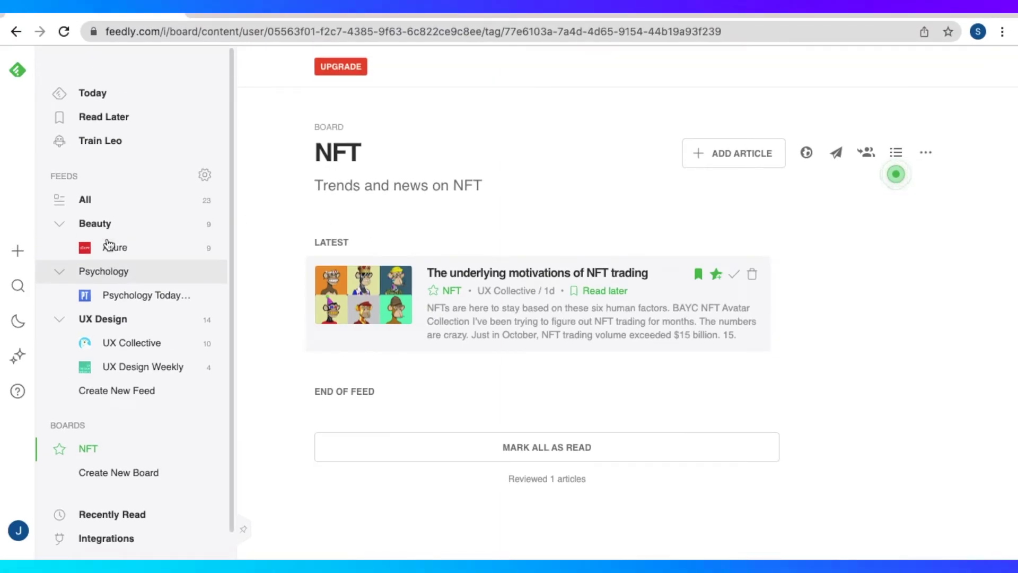
# In Read later, open and cancel Add Article, then mark the NFT article read
pyautogui.click(130, 117)
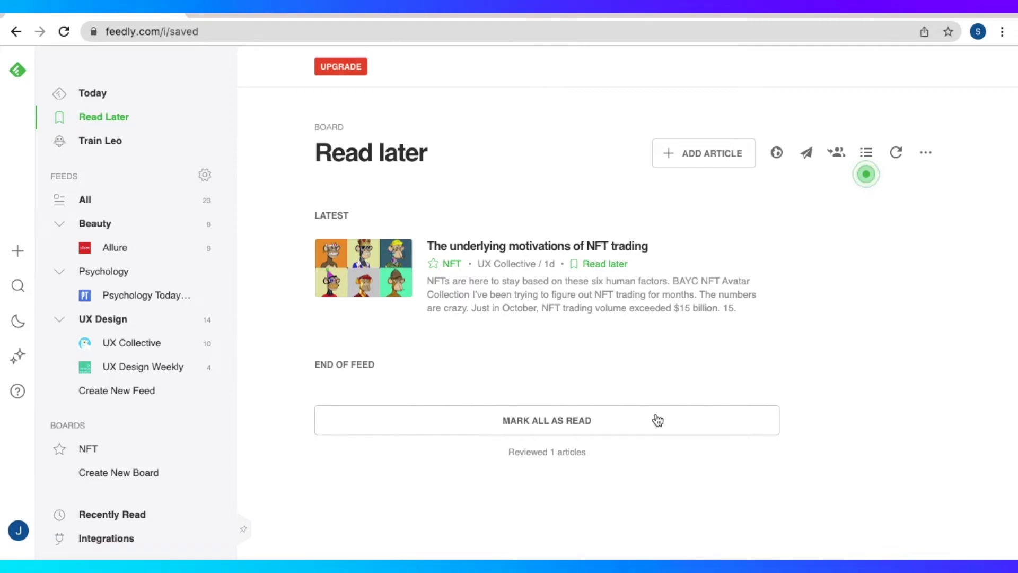
pyautogui.click(708, 152)
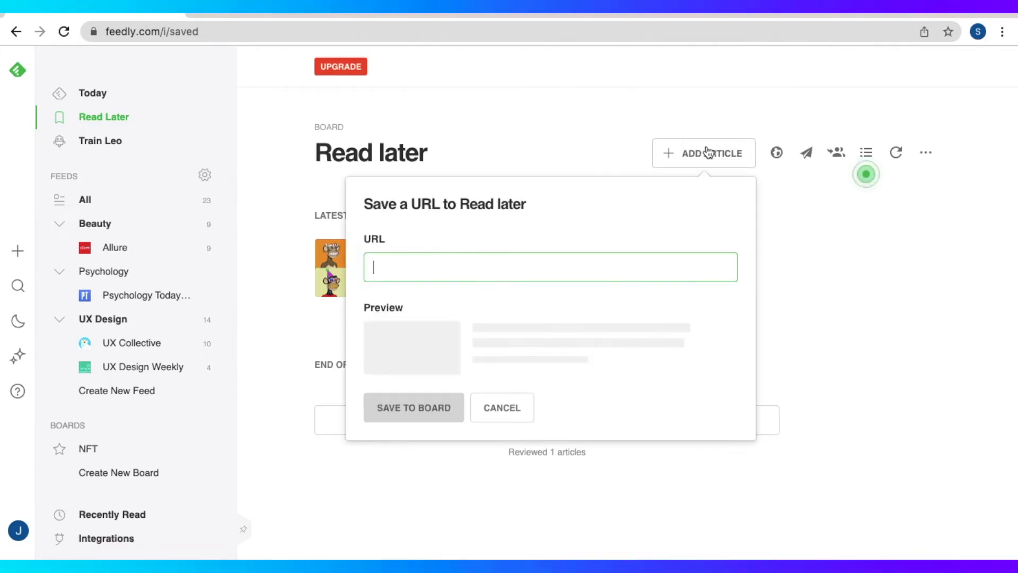
pyautogui.click(603, 142)
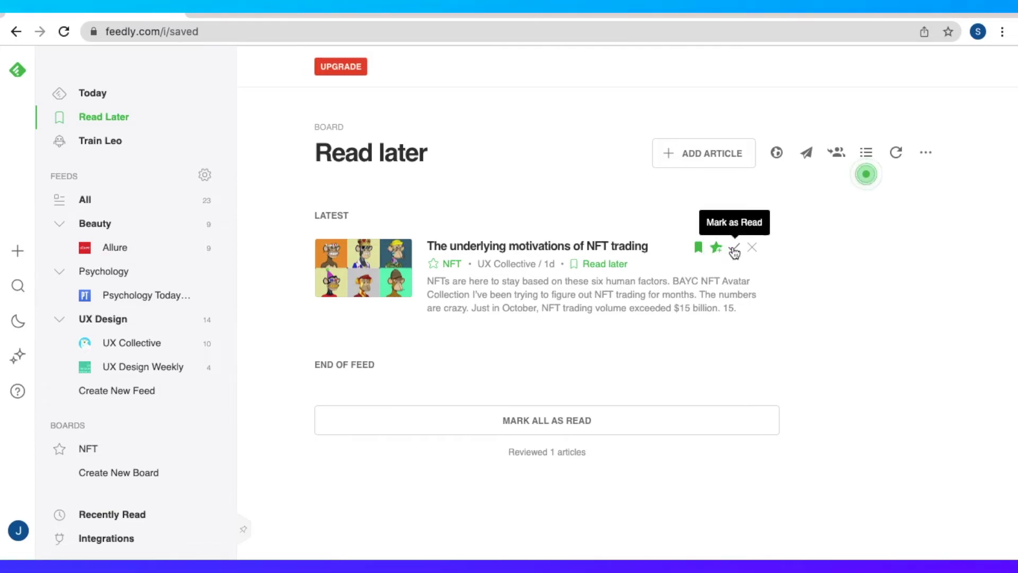
pyautogui.click(735, 249)
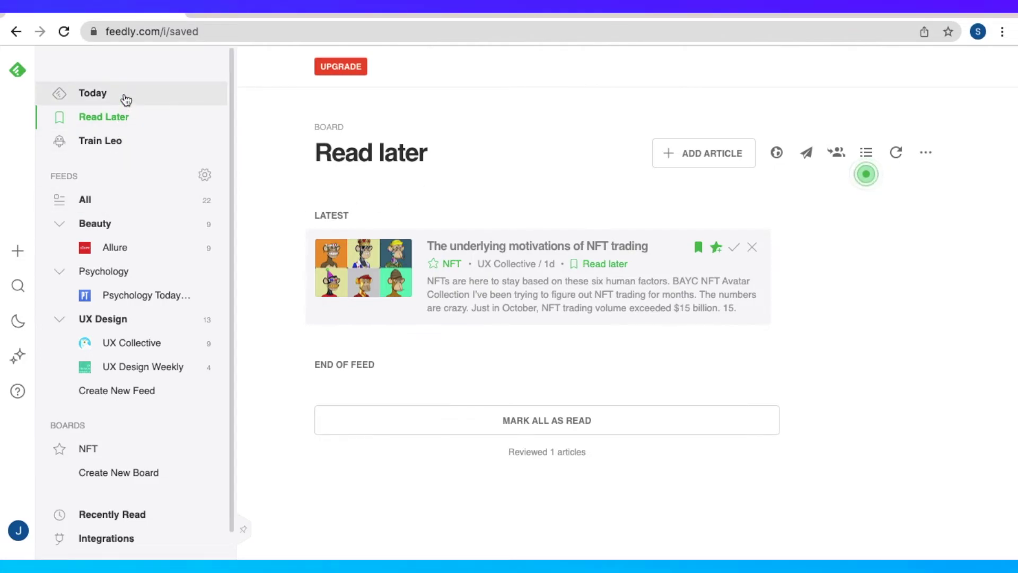
# Open Train Leo and scroll through the Meet Leo AI assistant introduction
pyautogui.click(148, 140)
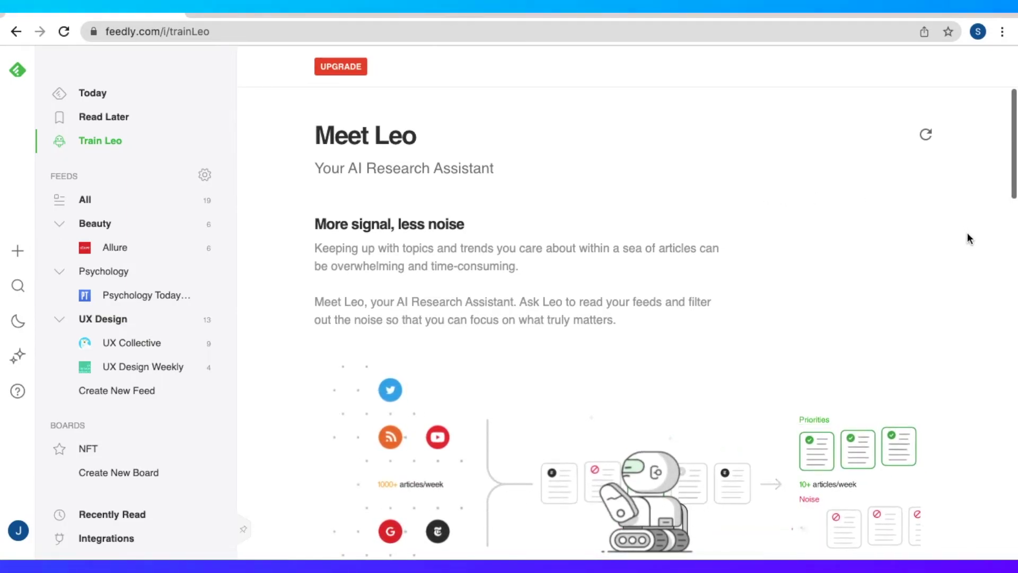
pyautogui.scroll(-1, 969, 238)
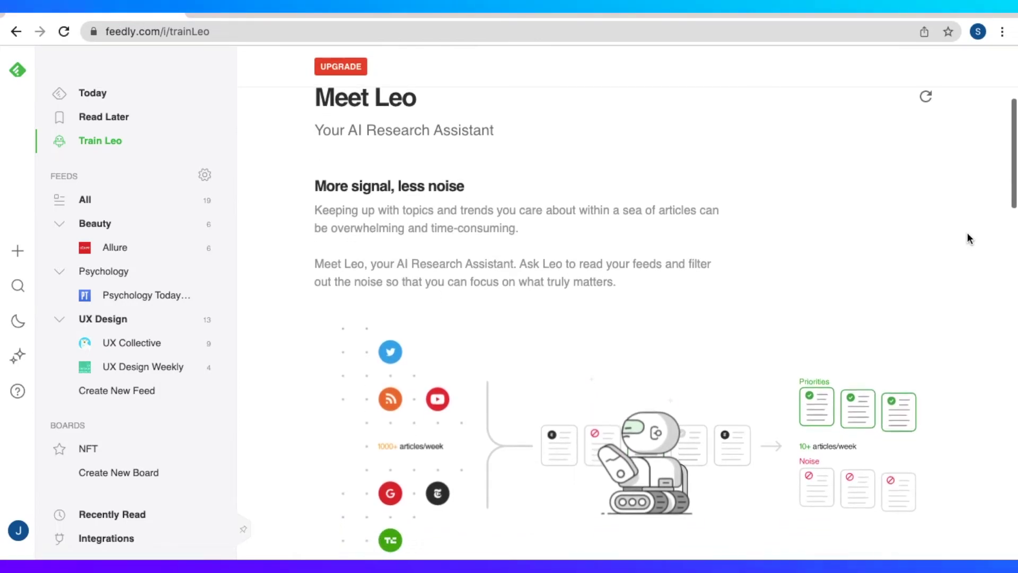
pyautogui.scroll(-2, 969, 238)
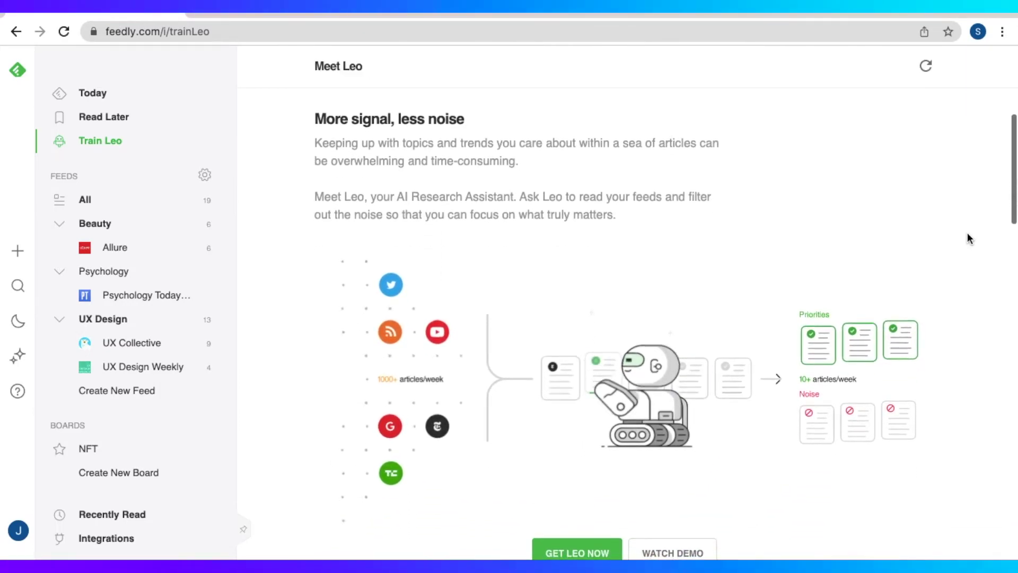
pyautogui.scroll(1, 969, 238)
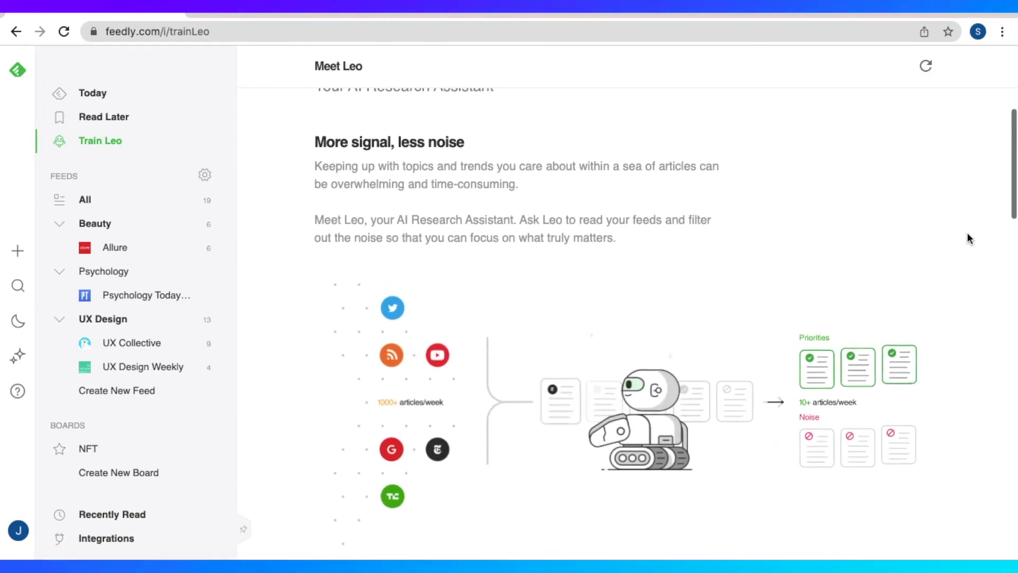
pyautogui.scroll(2, 969, 238)
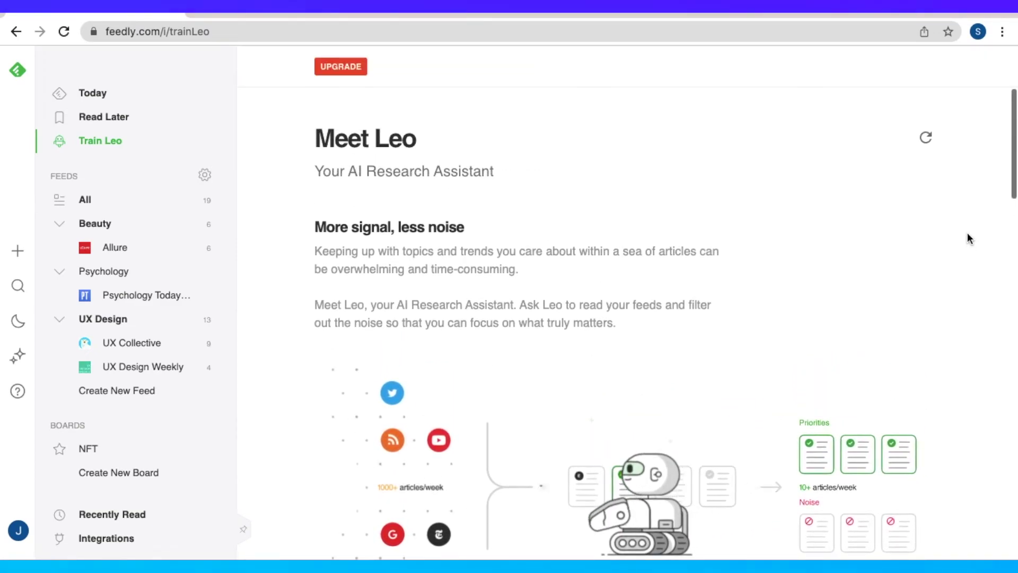
pyautogui.scroll(-1, 970, 239)
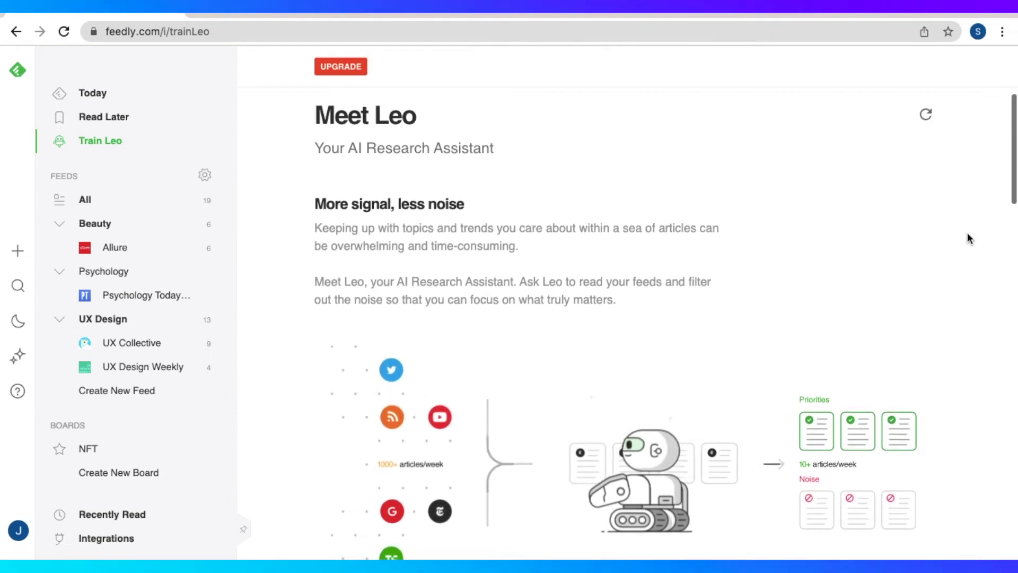
pyautogui.scroll(-1, 969, 238)
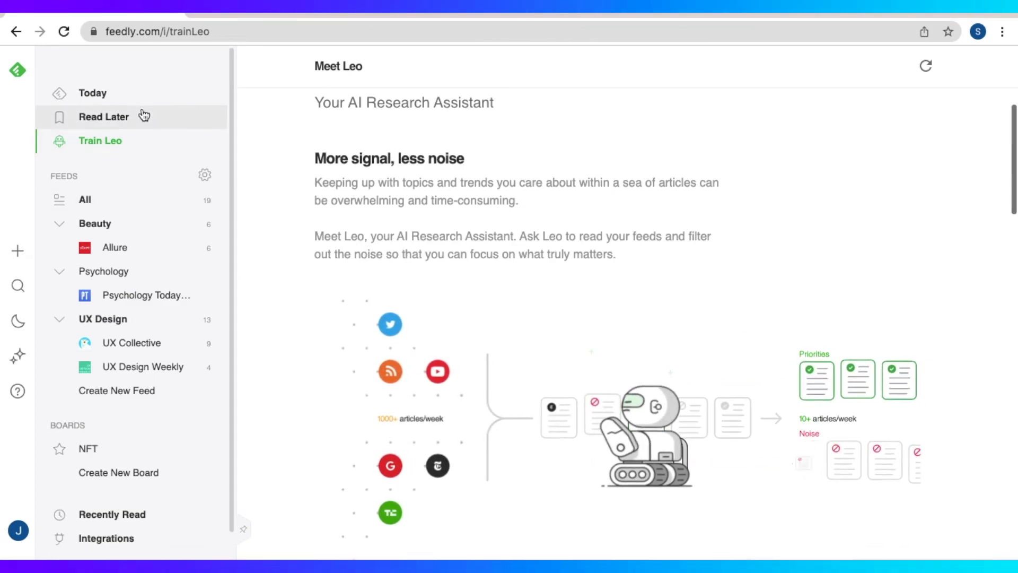
# Review the Recently Read article history
pyautogui.click(115, 514)
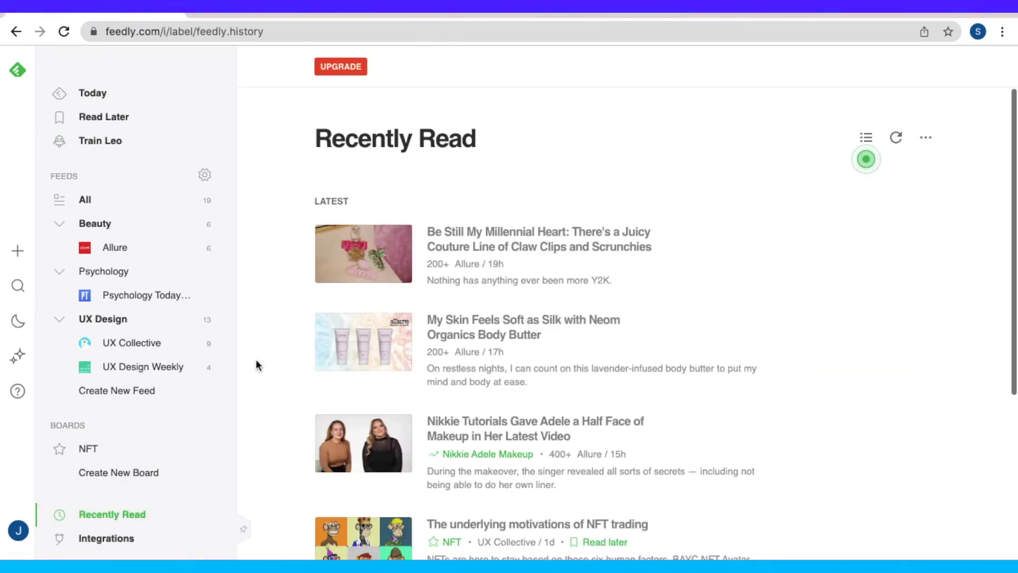
pyautogui.scroll(-3, 944, 327)
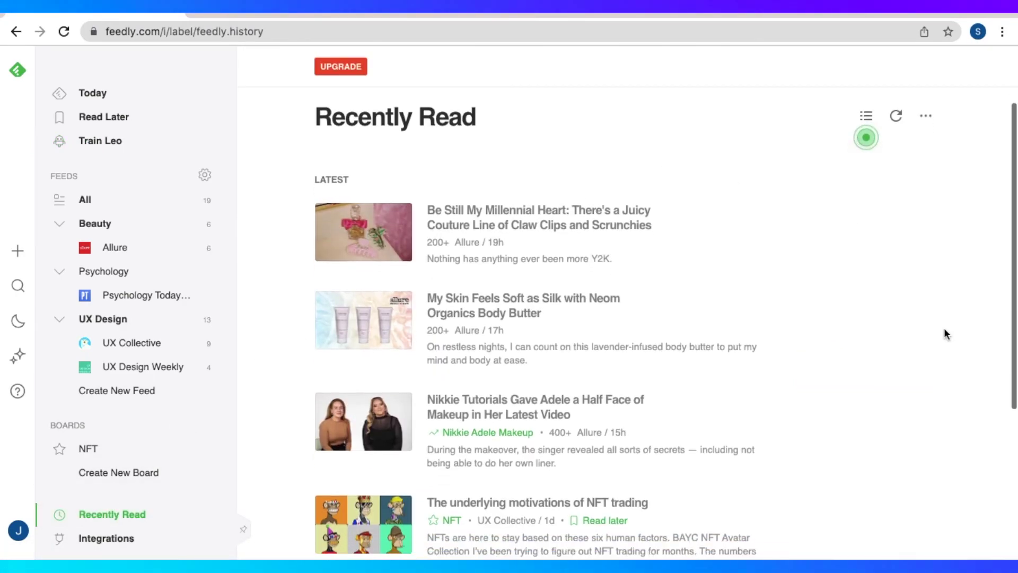
pyautogui.scroll(-3, 945, 330)
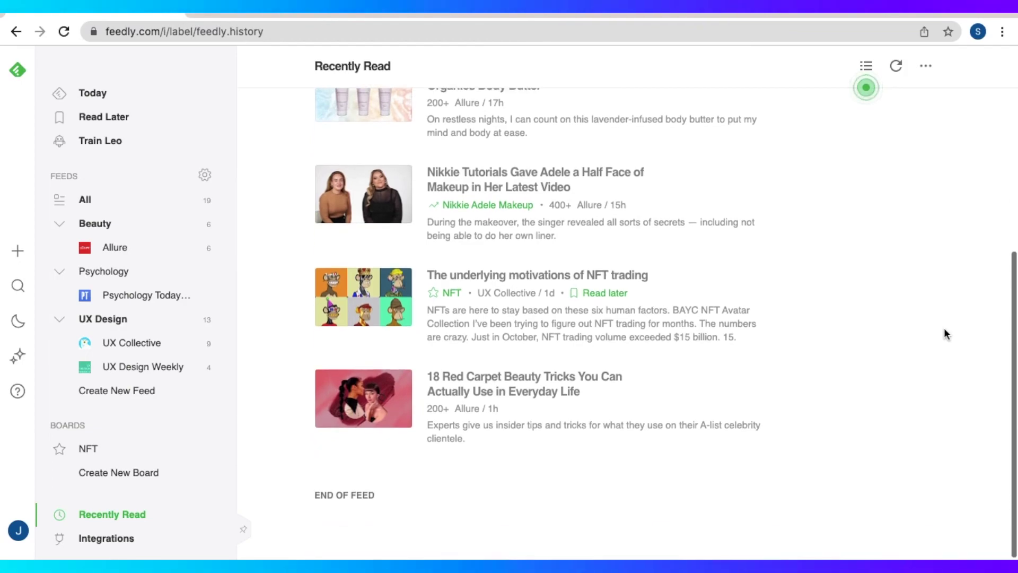
pyautogui.scroll(5, 945, 329)
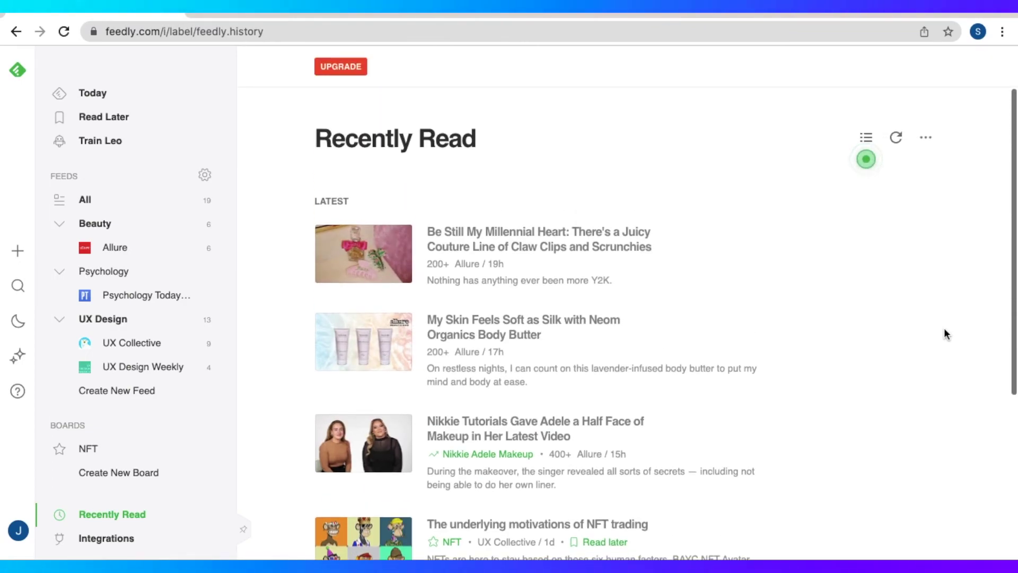
# Look through the Integrations list, close the settings panel, and return to Today
pyautogui.click(127, 541)
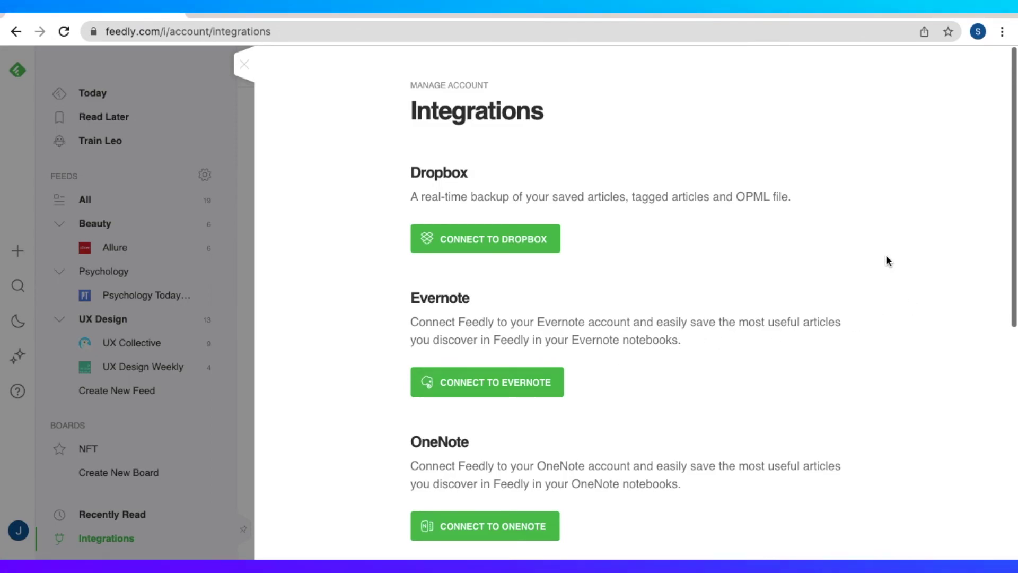
pyautogui.scroll(-2, 532, 339)
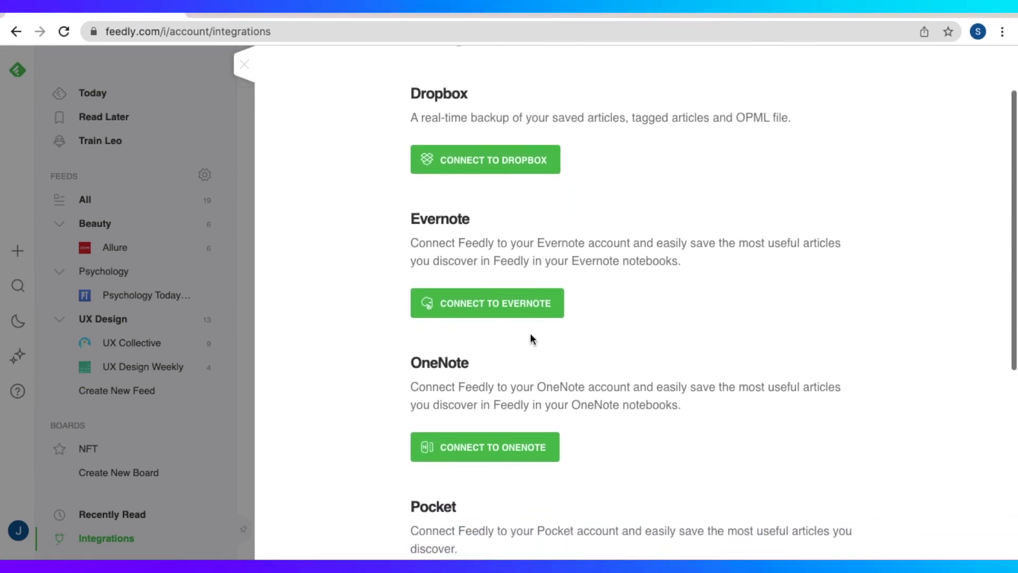
pyautogui.scroll(-4, 538, 419)
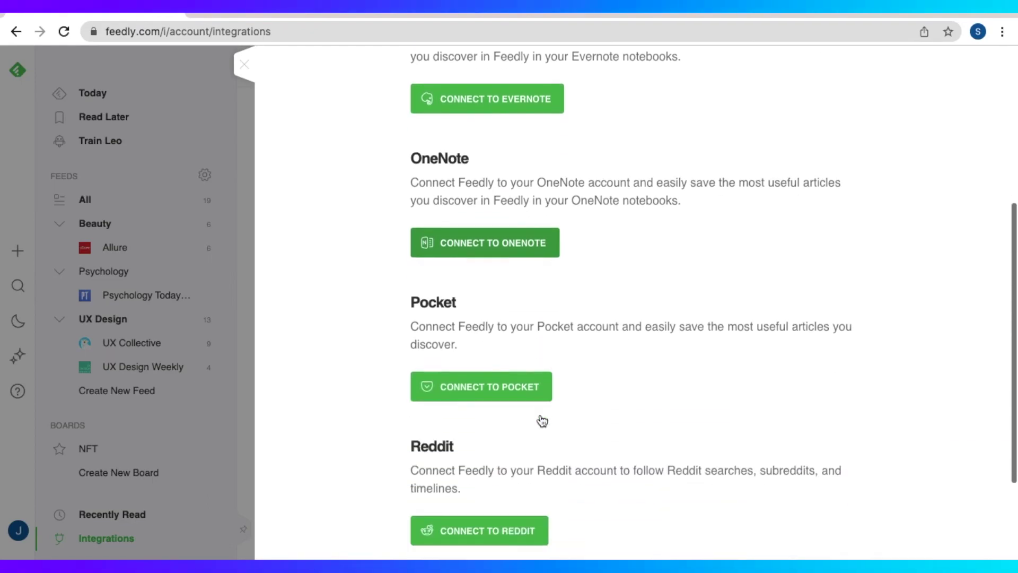
pyautogui.scroll(-2, 541, 427)
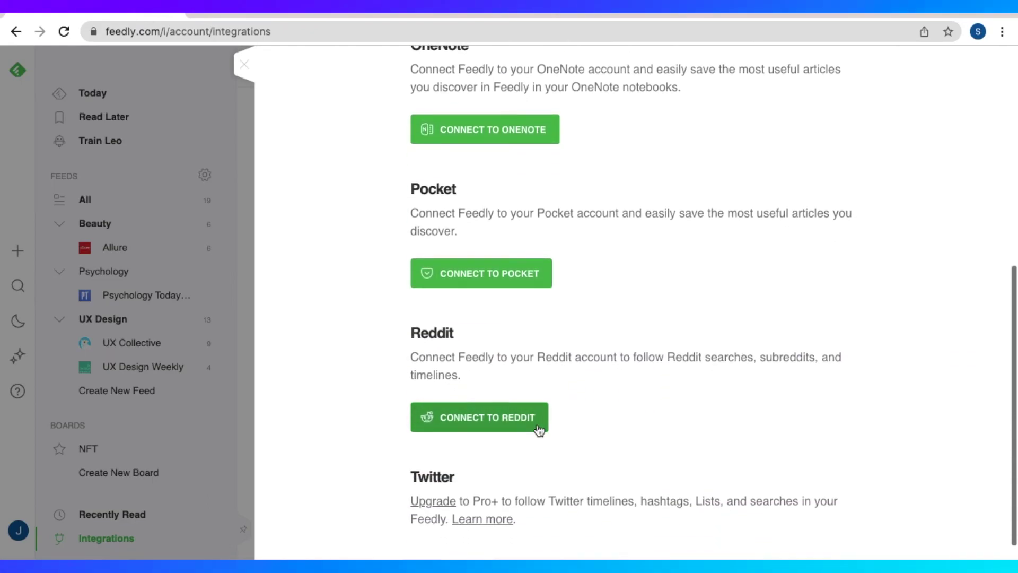
pyautogui.click(228, 320)
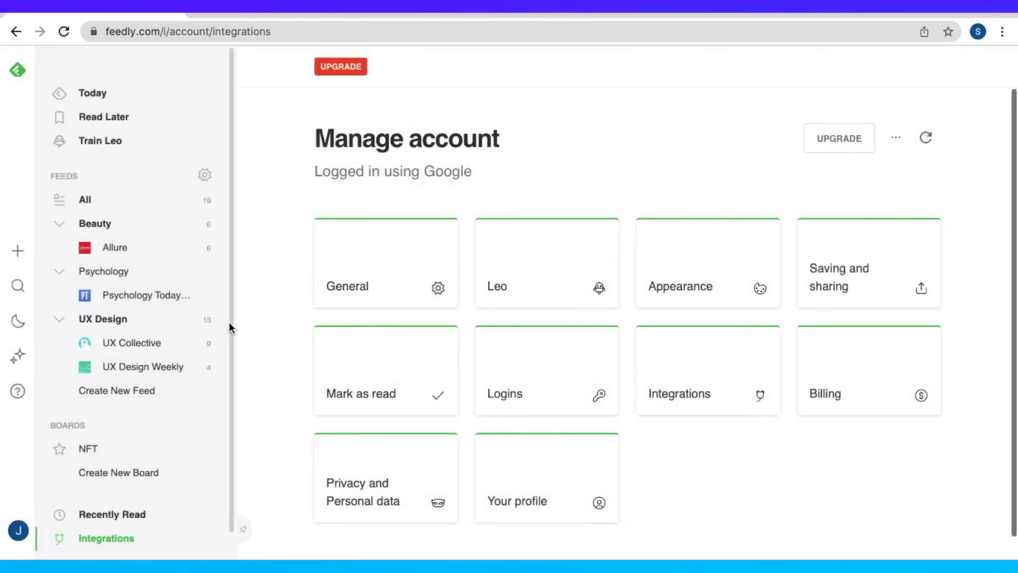
pyautogui.scroll(-1, 372, 392)
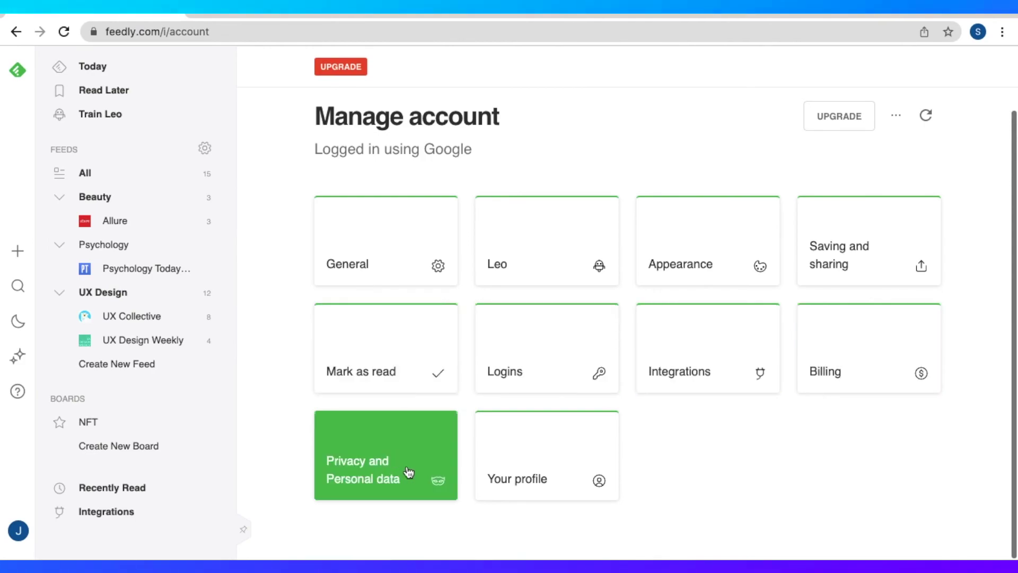
pyautogui.click(18, 69)
# Go to Feedly's Discover page to search for new sources to follow
pyautogui.click(18, 253)
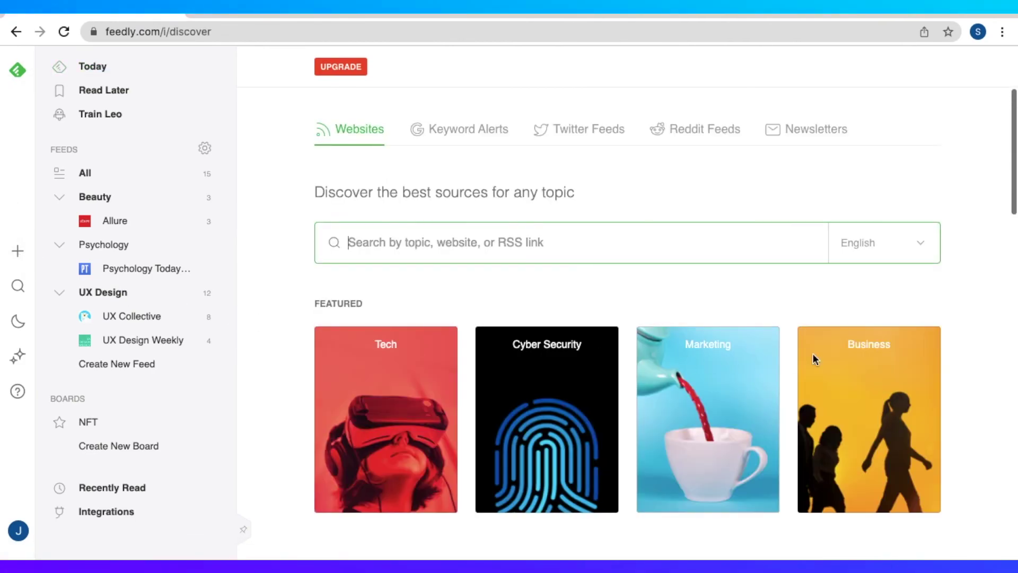